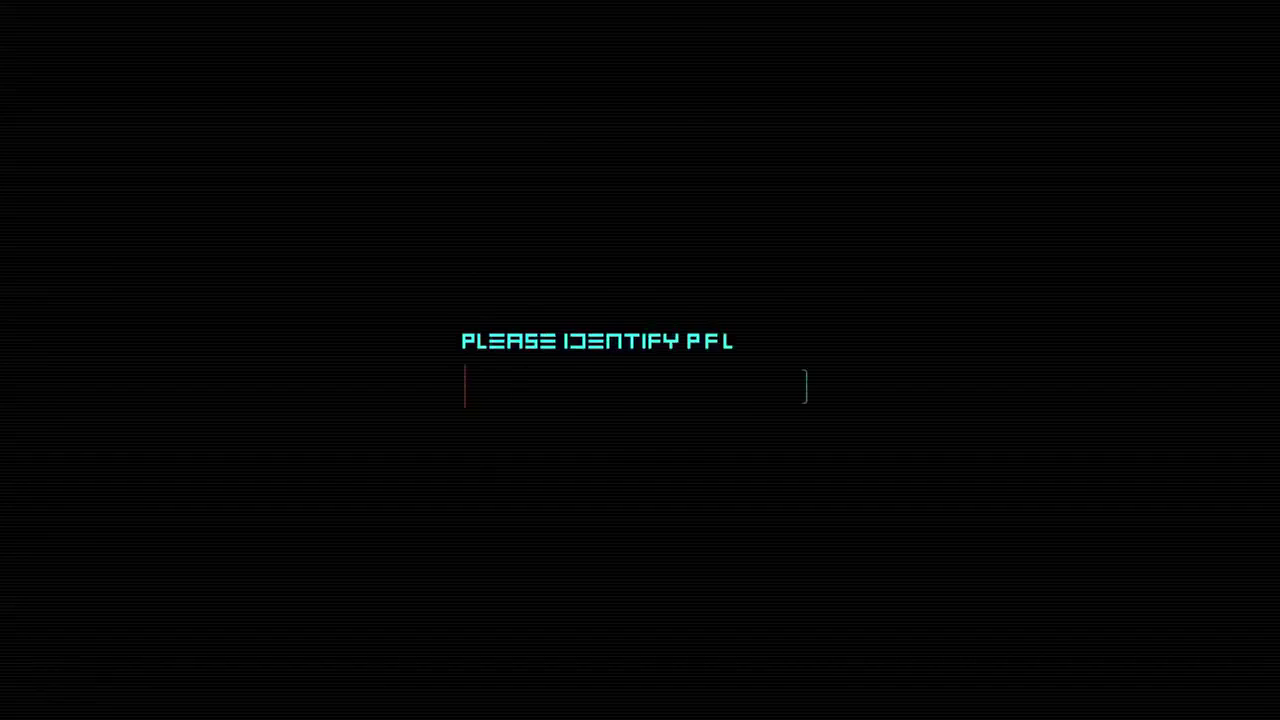
Sign in with the user name and password to reach the finished MARKSHEET(DATA ENTRY) workbook
key(Return)
text(******************)
key(Return)
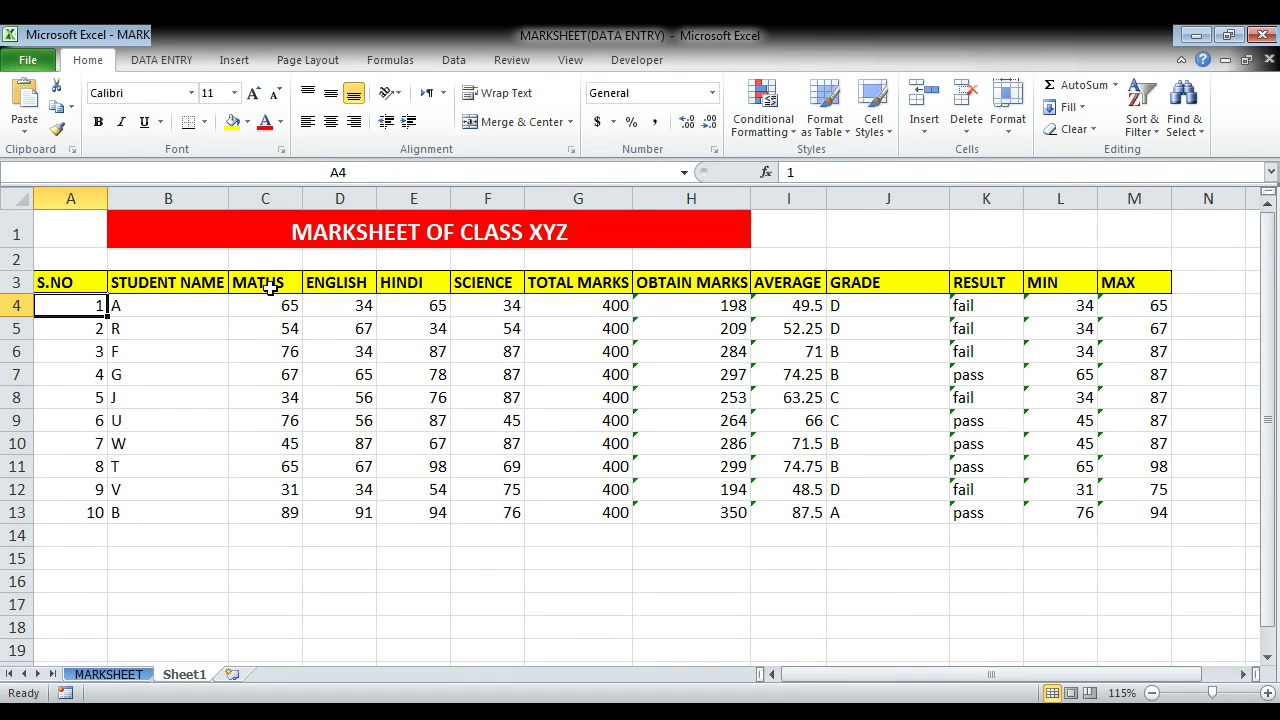
click(230, 254)
click(336, 243)
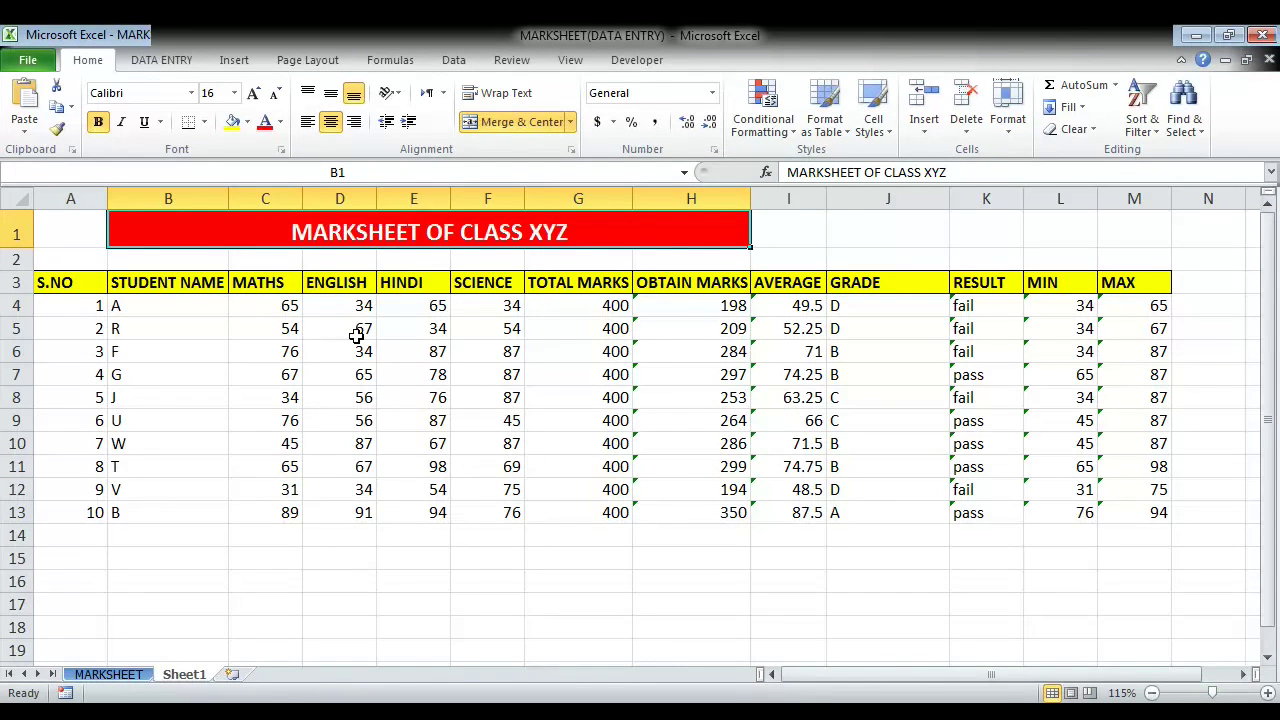
drag(120, 282, 686, 405)
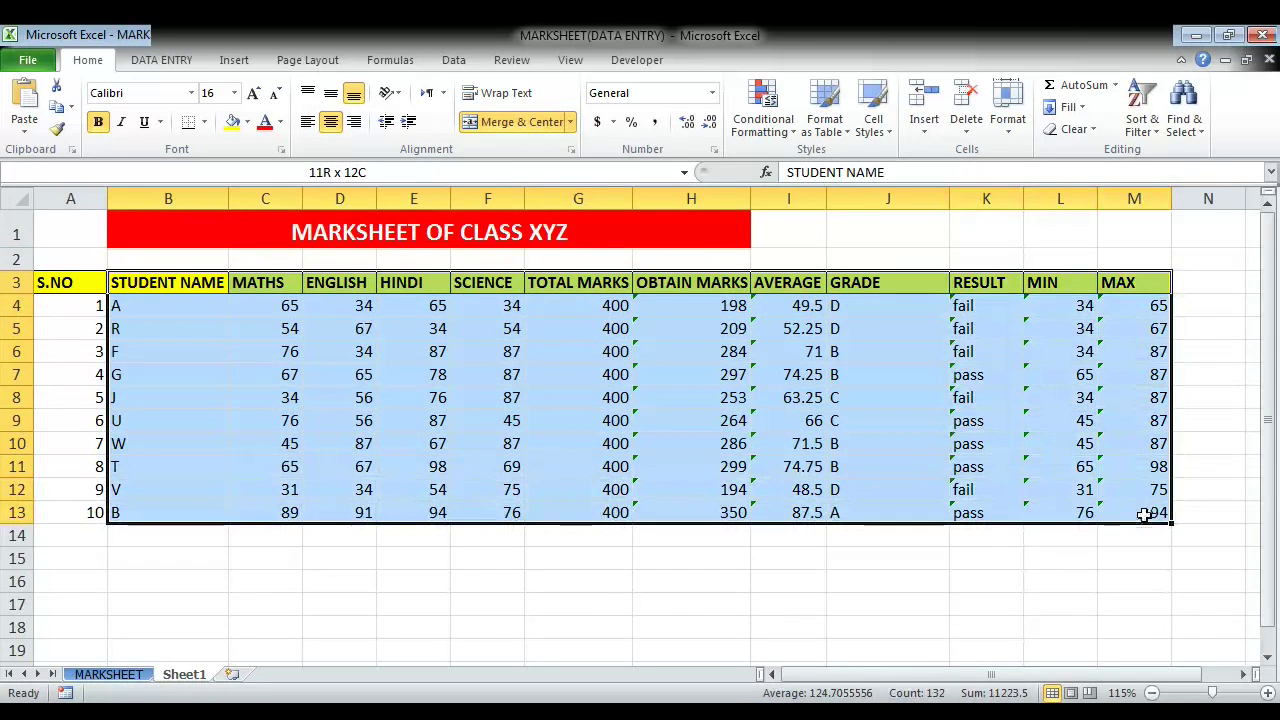
drag(686, 405, 1150, 512)
click(1055, 545)
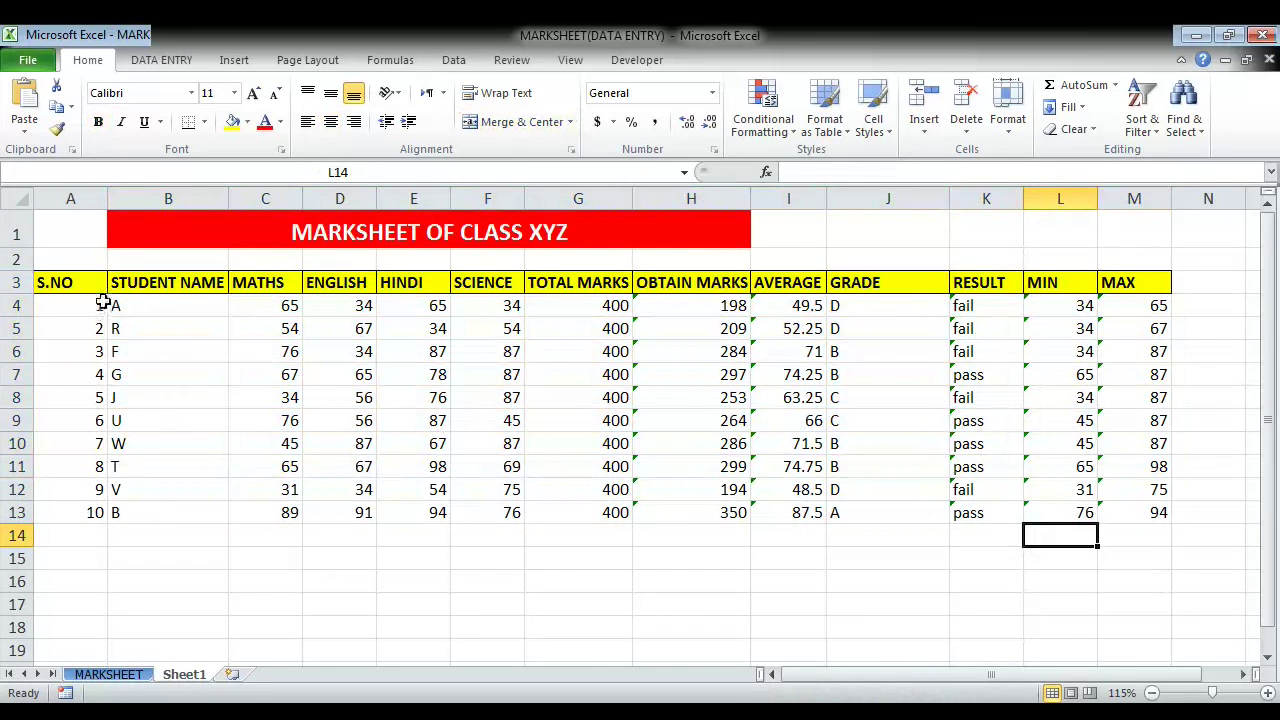
drag(100, 283, 1125, 454)
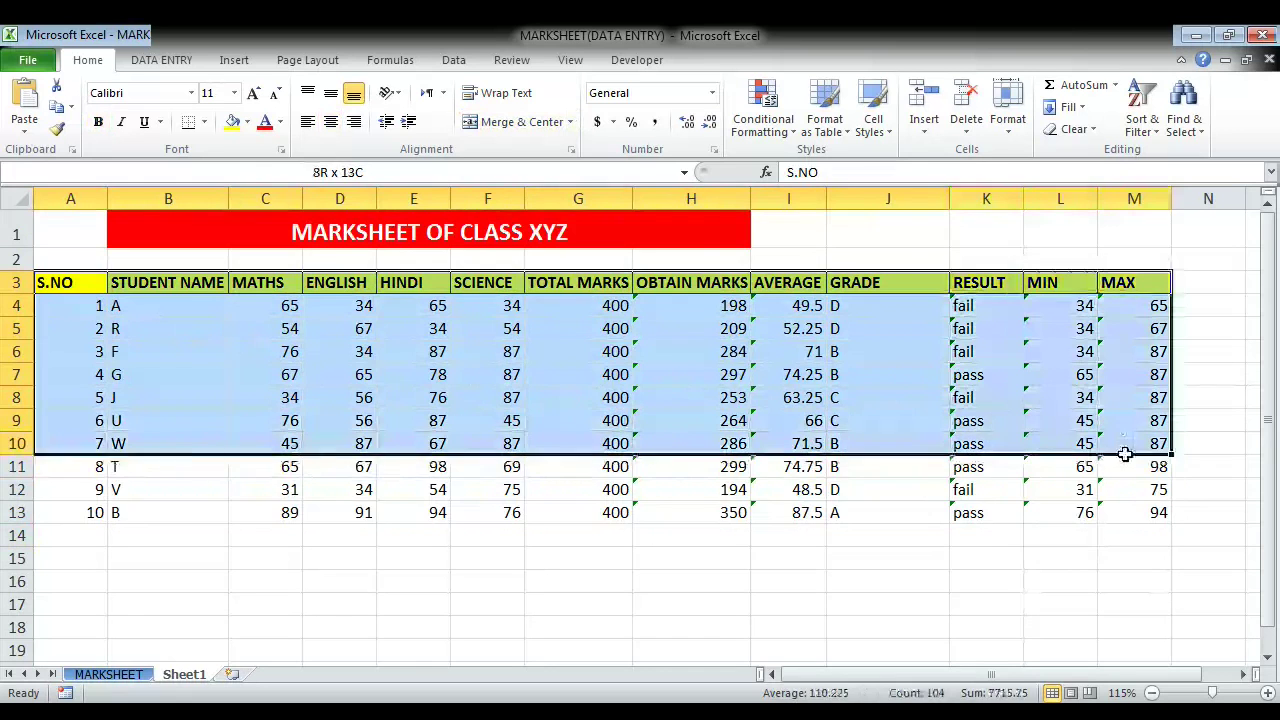
drag(1125, 454, 1128, 510)
click(975, 537)
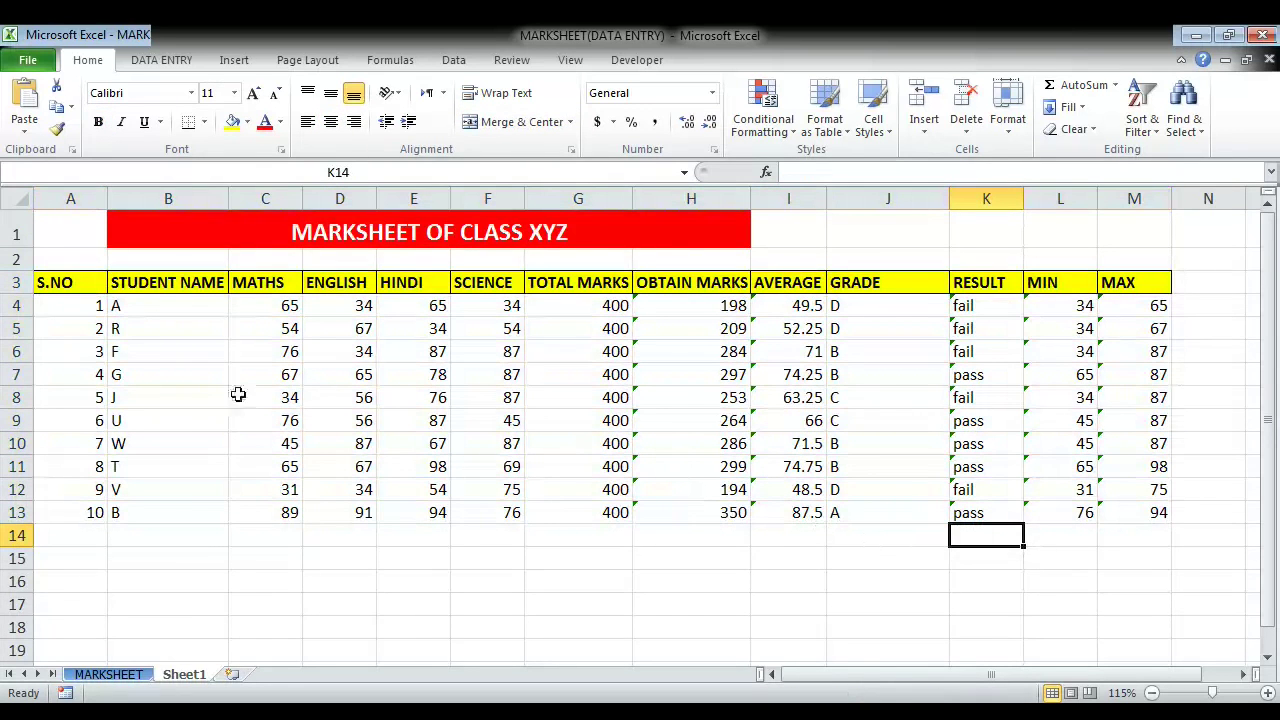
click(140, 368)
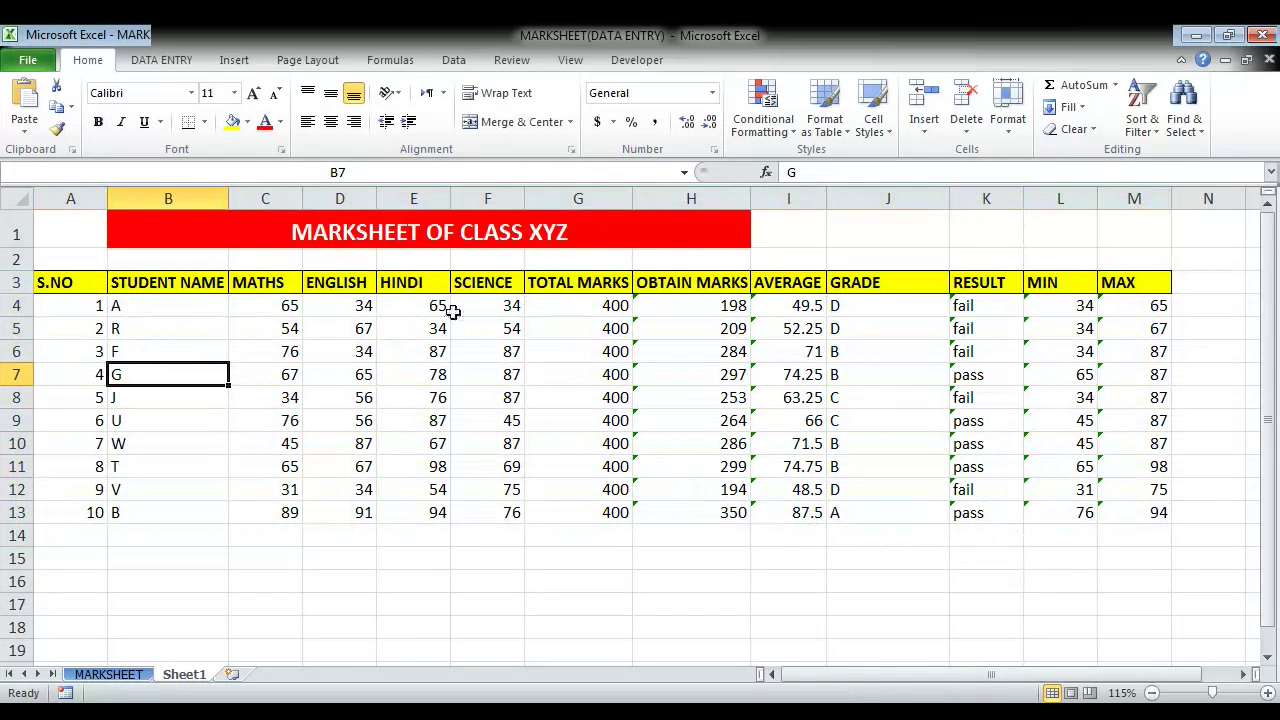
click(312, 310)
click(408, 355)
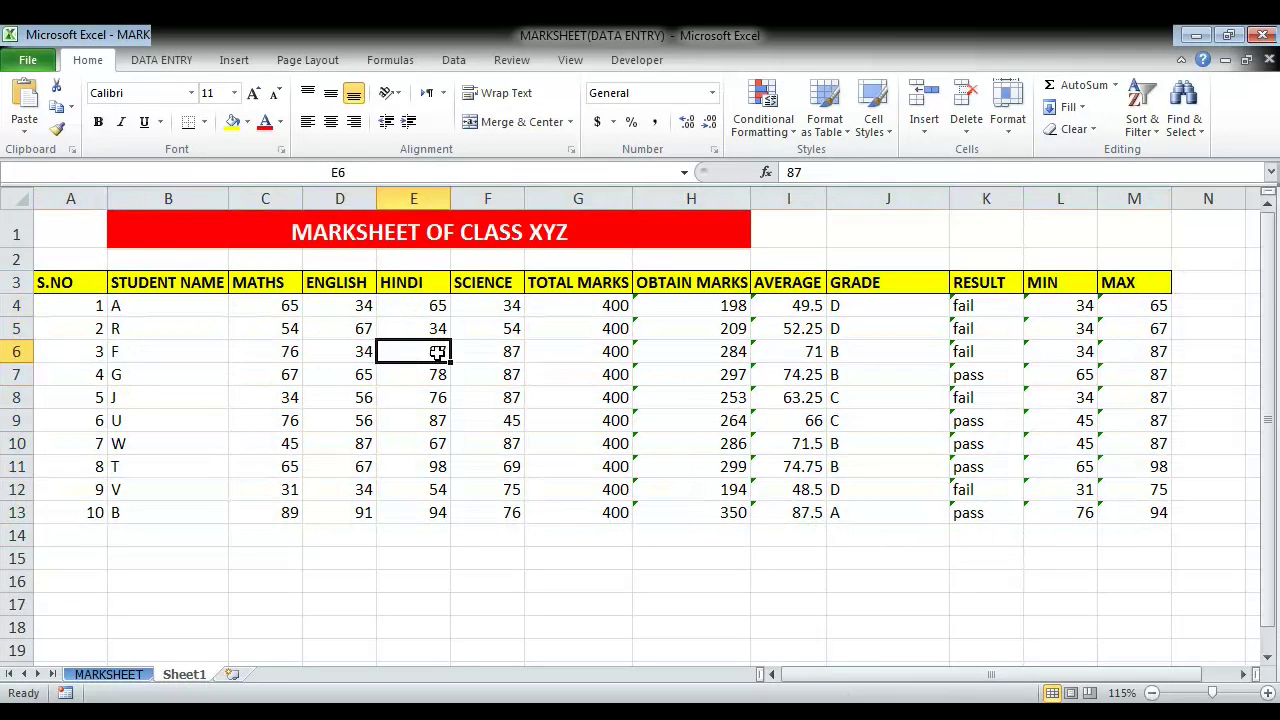
click(210, 345)
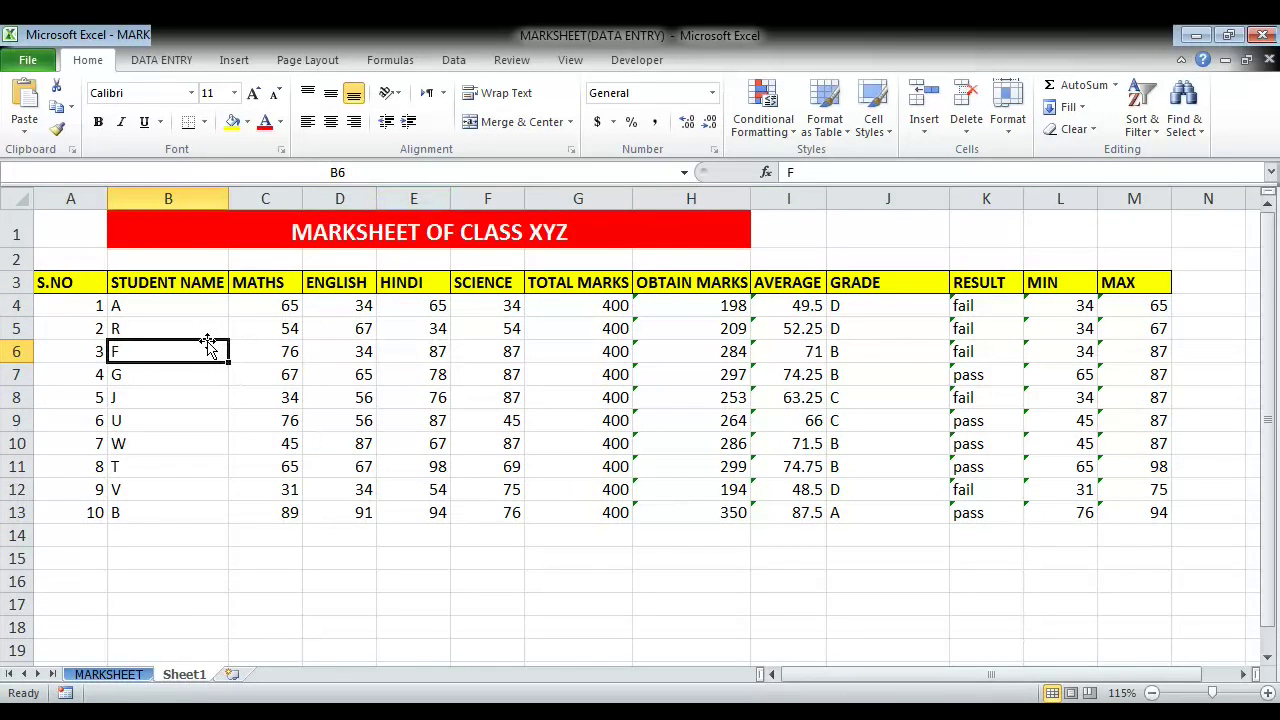
click(62, 308)
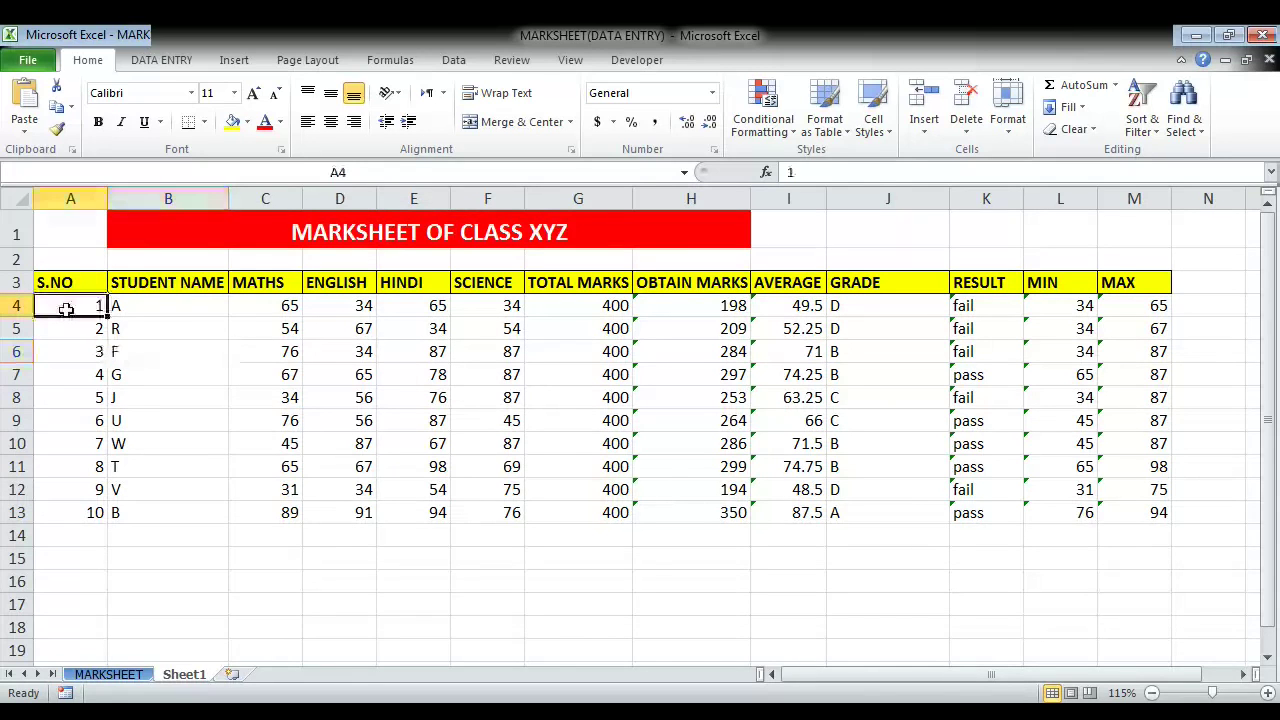
click(330, 243)
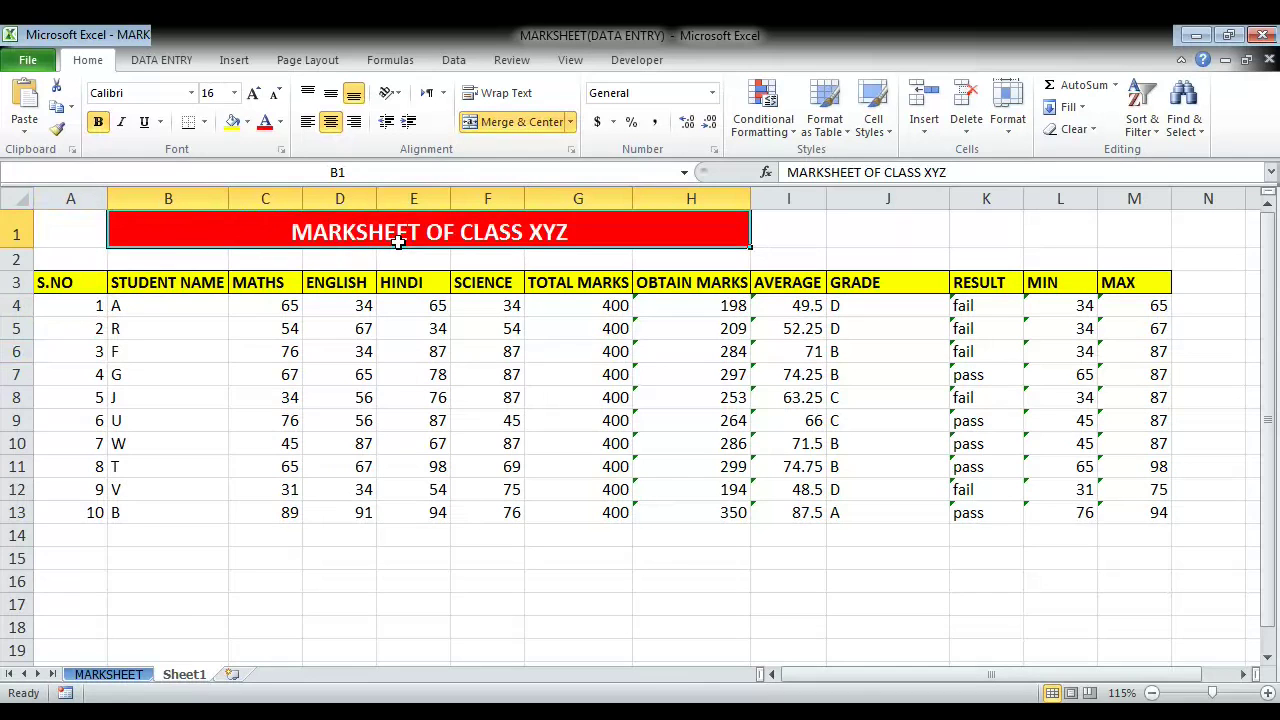
click(285, 291)
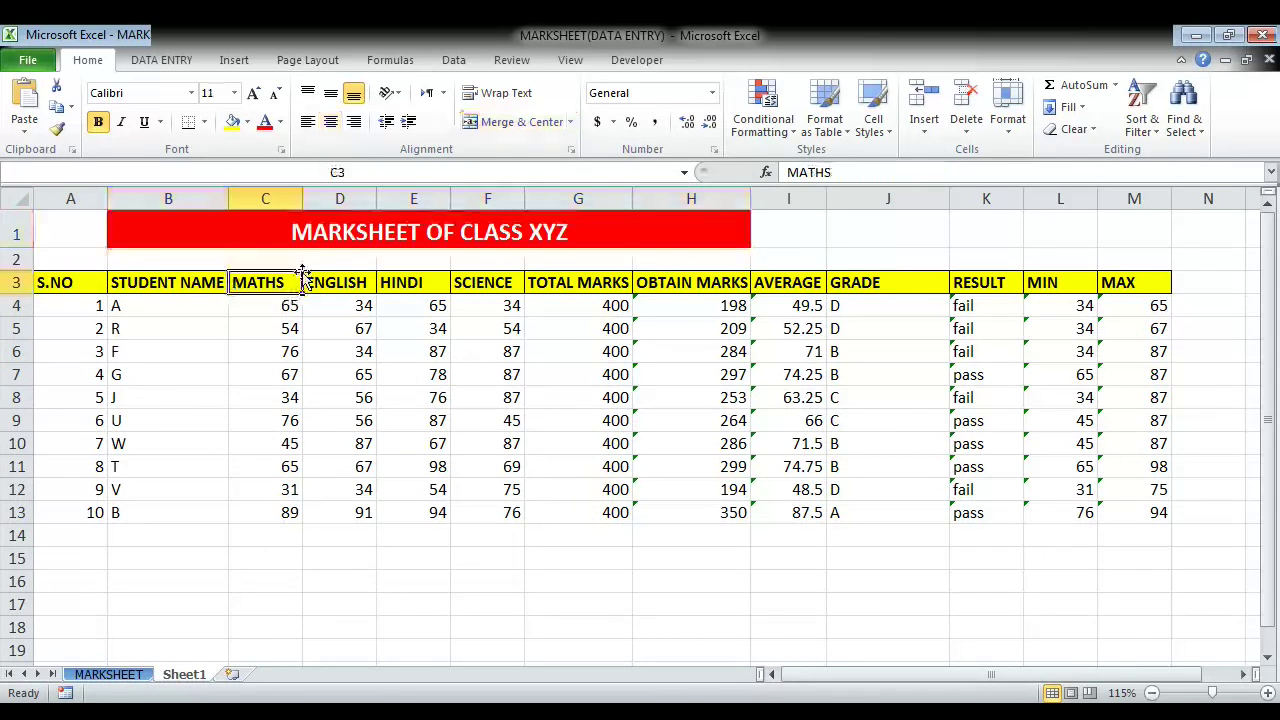
click(355, 232)
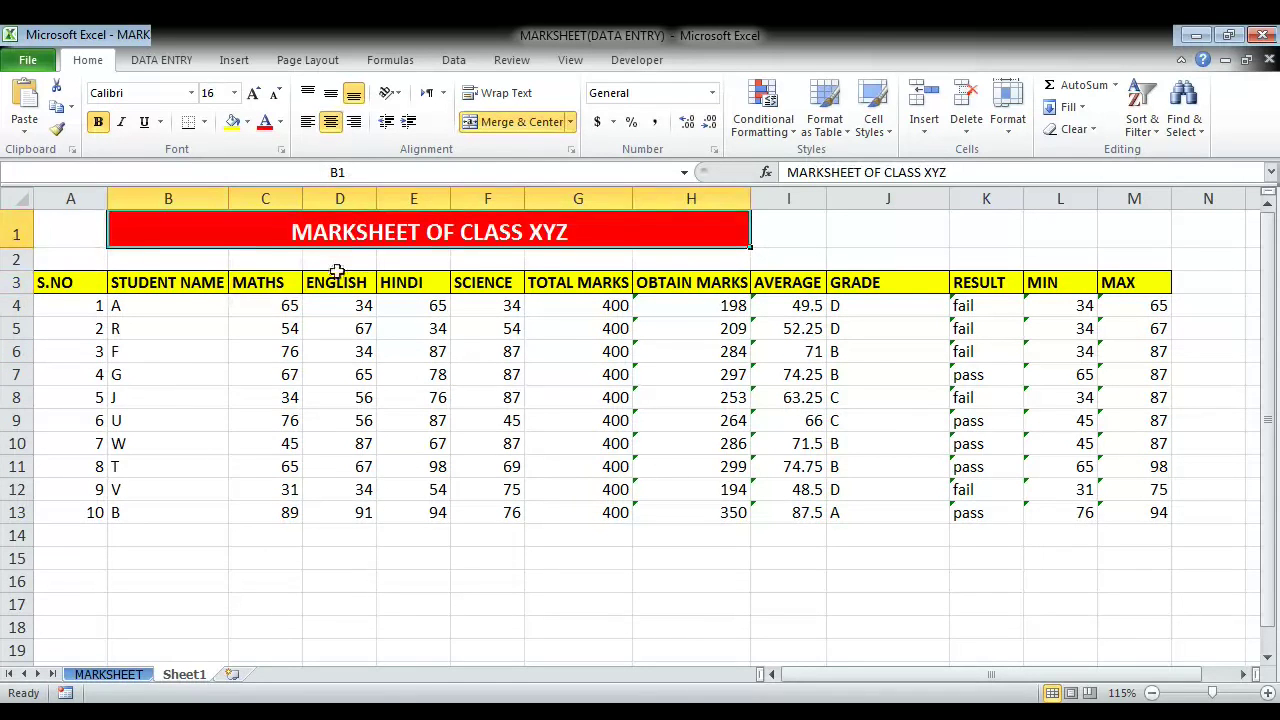
click(240, 285)
click(195, 233)
click(217, 265)
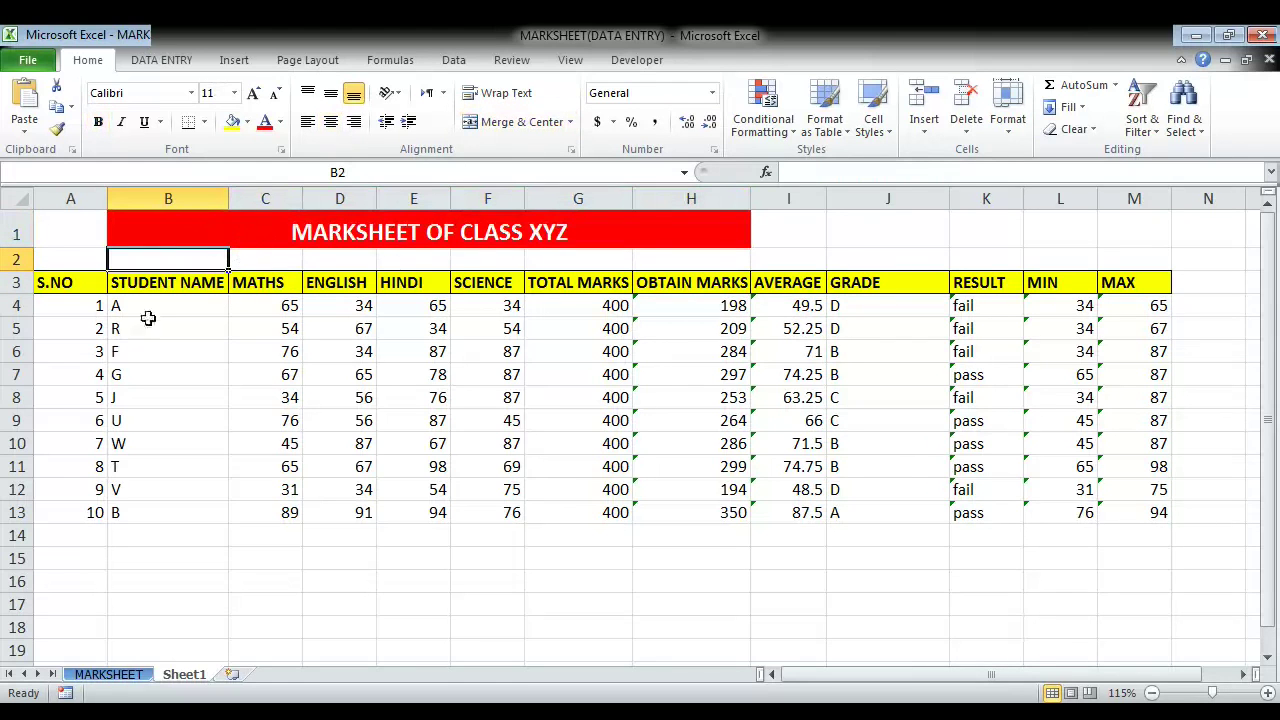
drag(93, 290, 63, 500)
click(232, 412)
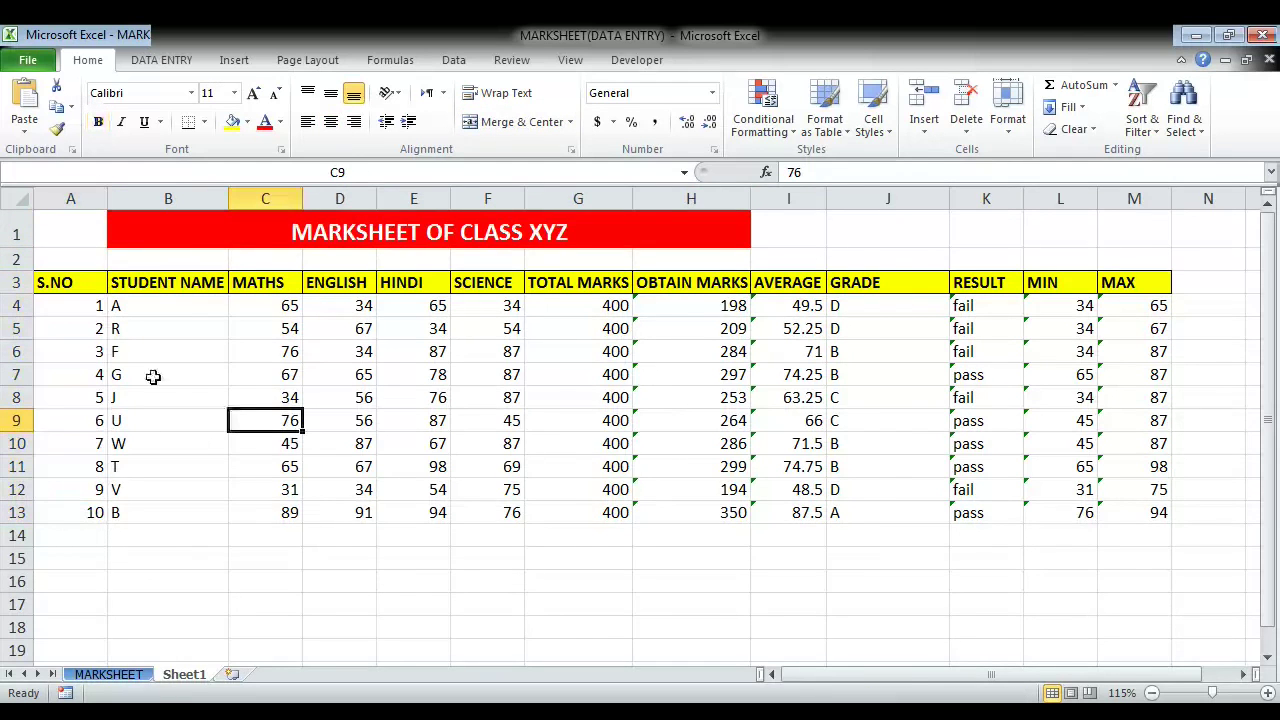
drag(90, 305, 40, 510)
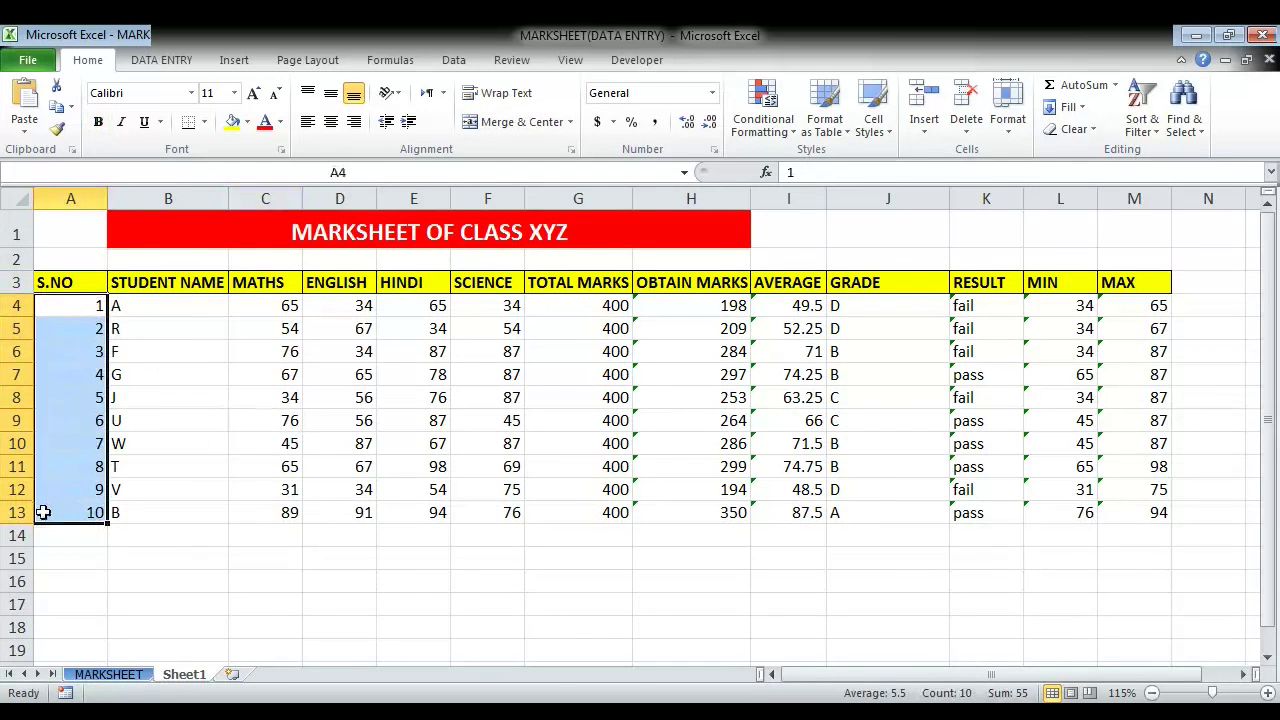
click(284, 376)
click(190, 282)
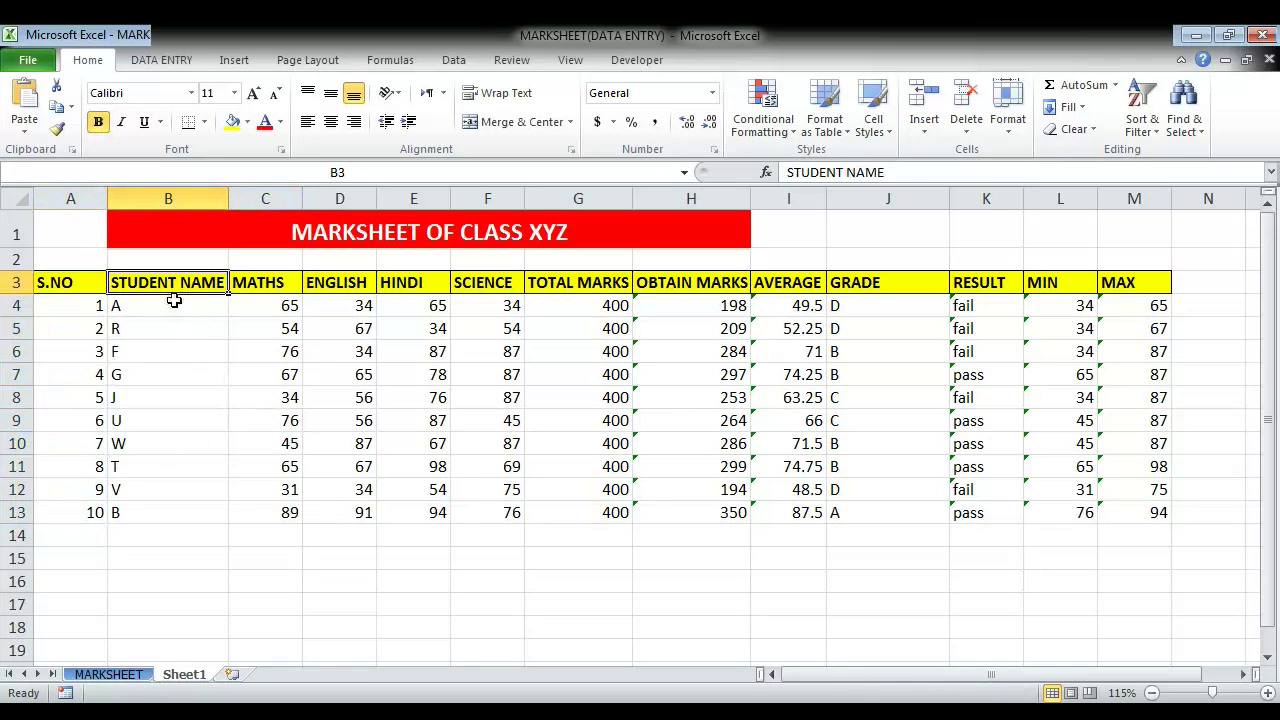
click(156, 305)
click(155, 330)
click(155, 352)
click(155, 378)
click(150, 402)
click(146, 423)
click(146, 467)
click(146, 530)
drag(174, 309, 143, 508)
click(177, 351)
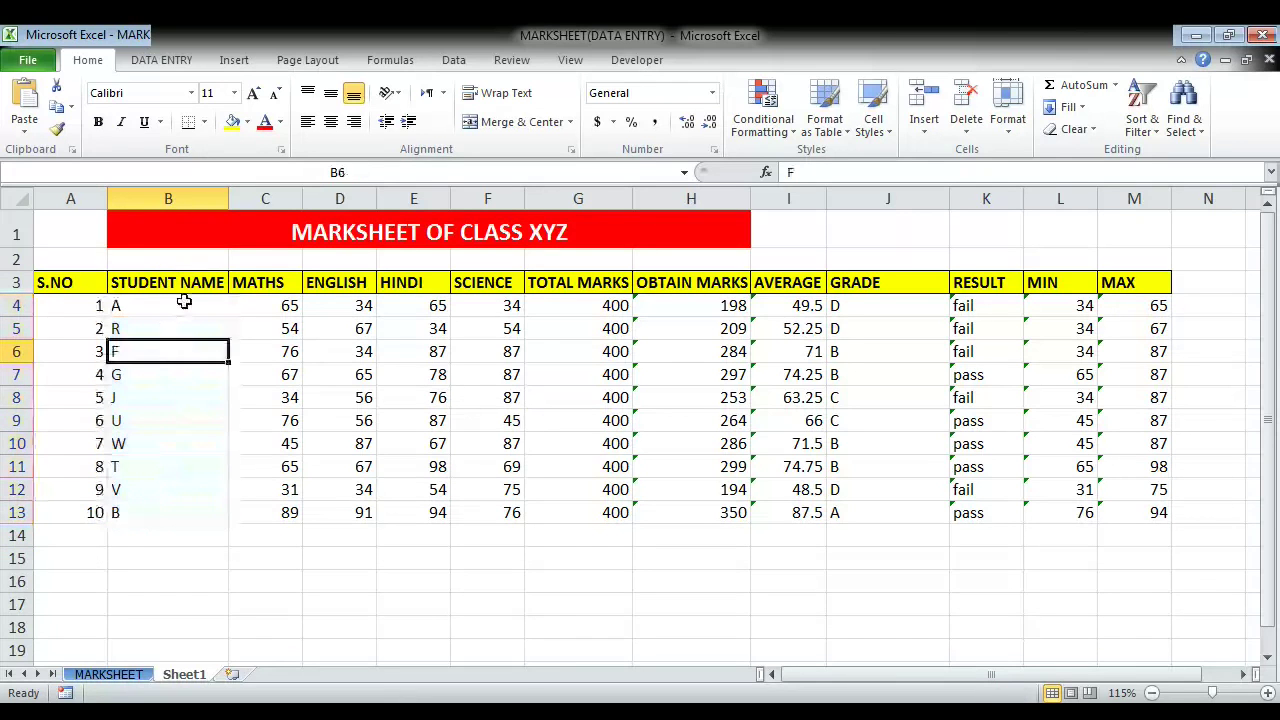
drag(184, 302, 217, 477)
click(258, 444)
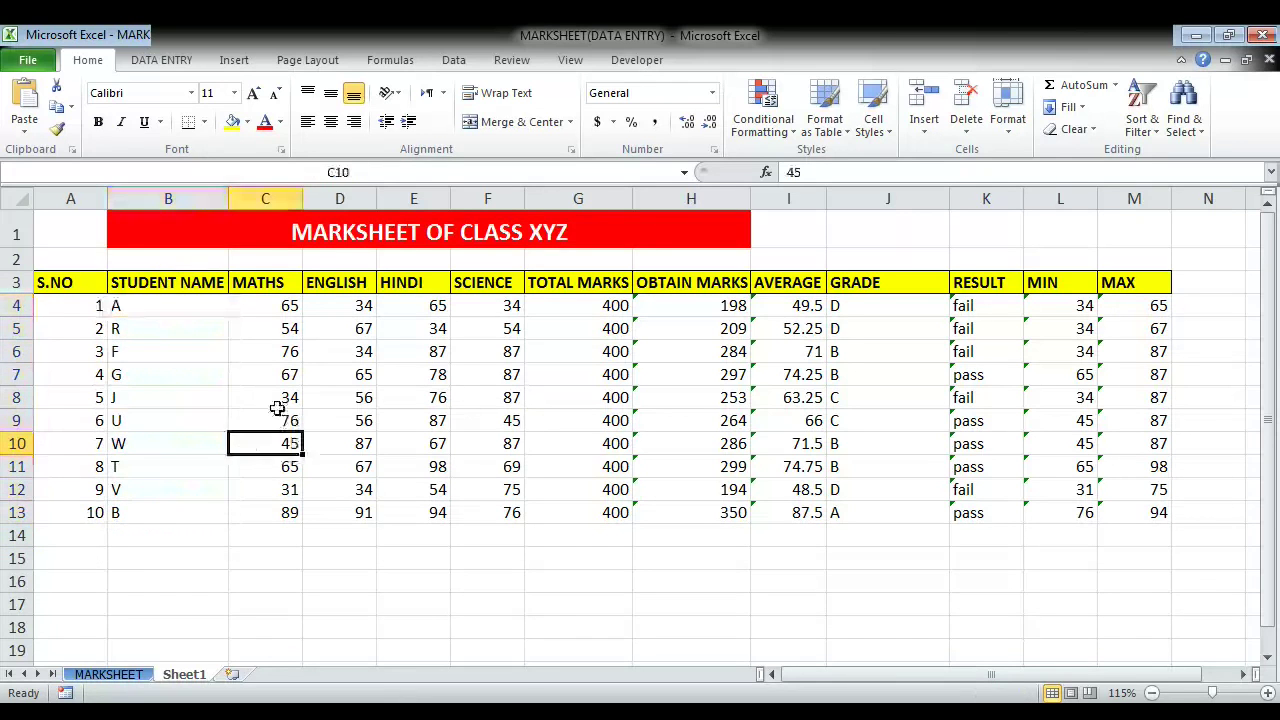
click(286, 289)
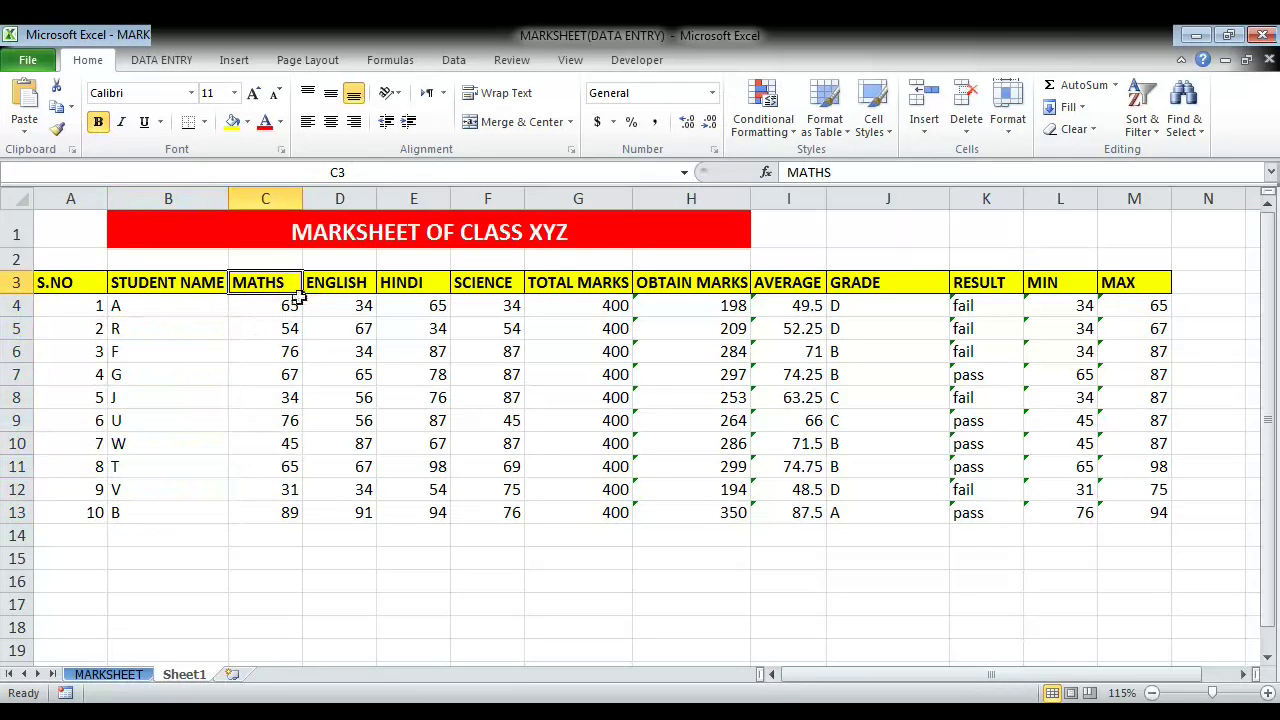
click(340, 287)
click(400, 291)
click(497, 287)
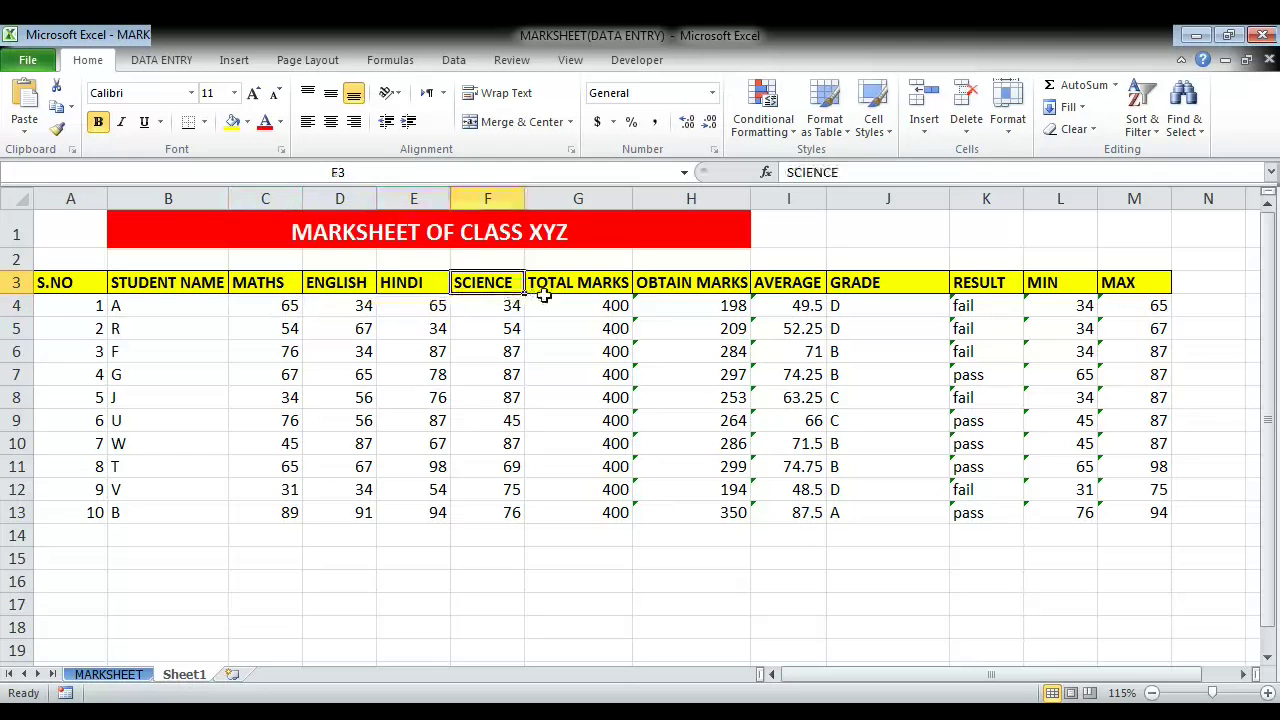
drag(255, 282, 467, 281)
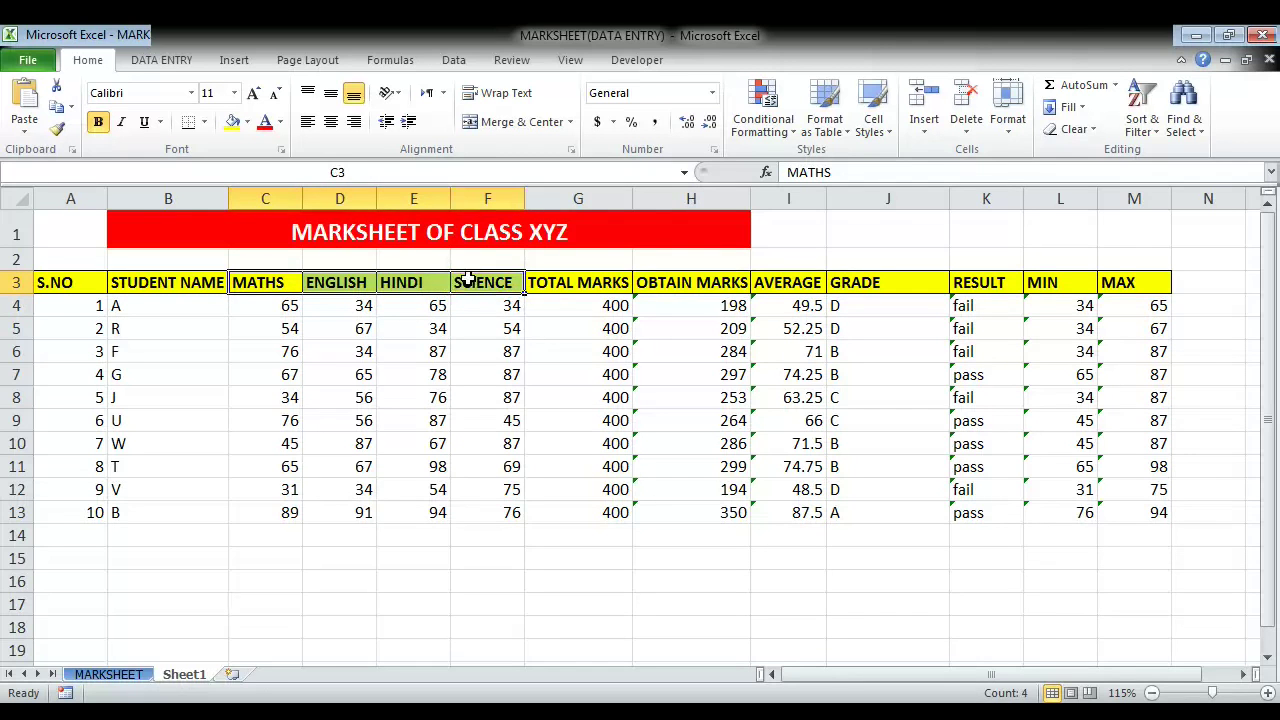
click(603, 280)
drag(272, 288, 522, 305)
click(560, 320)
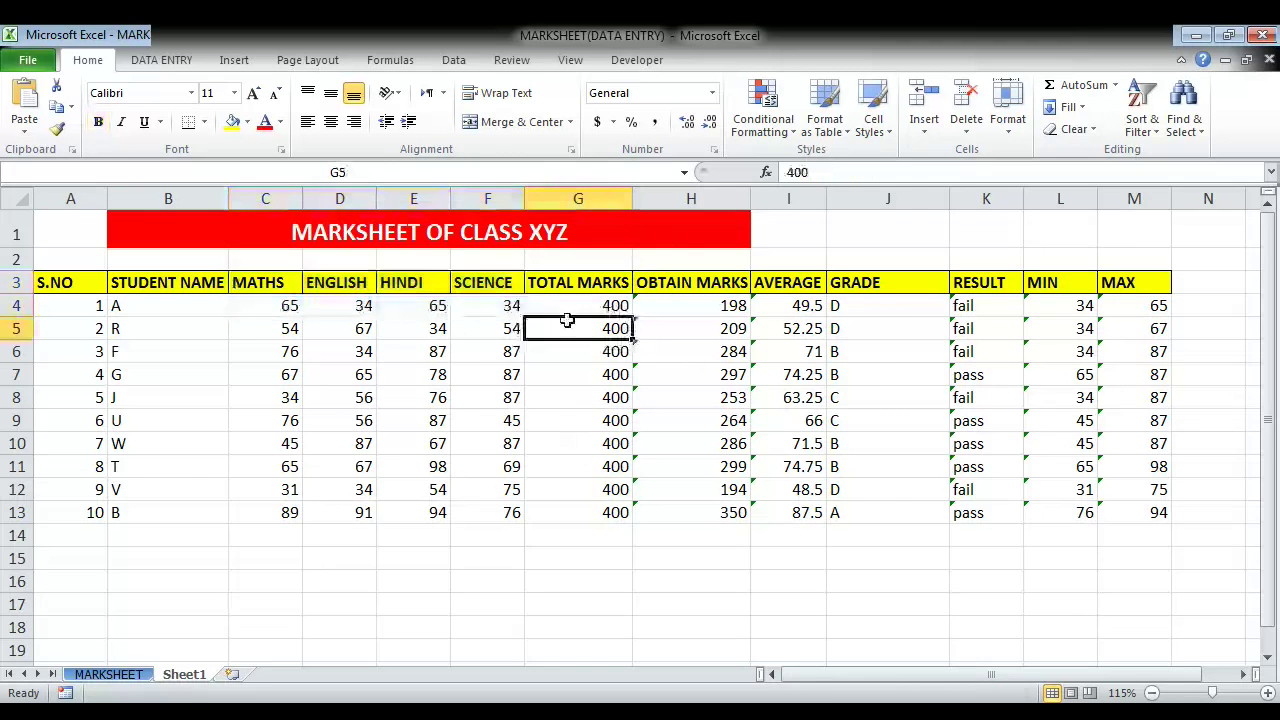
click(557, 302)
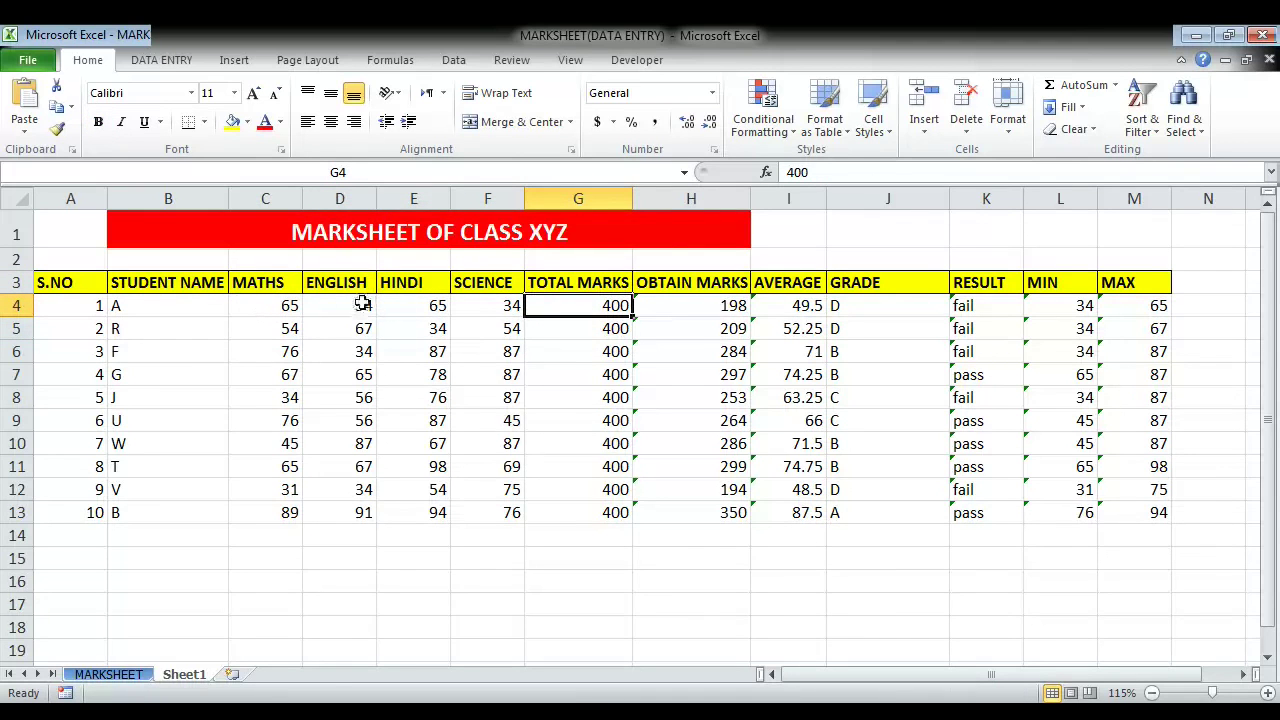
click(158, 298)
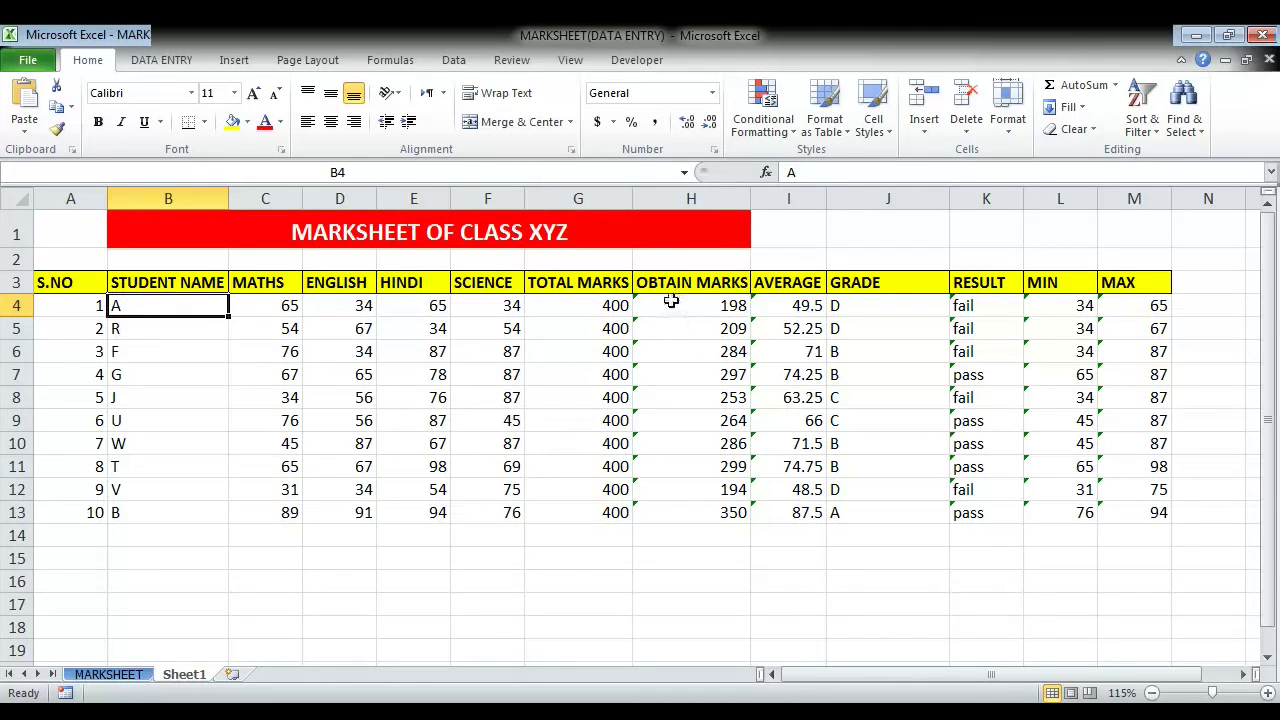
Clear the OBTAIN MARKS and AVERAGE values for all ten students
click(672, 300)
drag(672, 300, 690, 405)
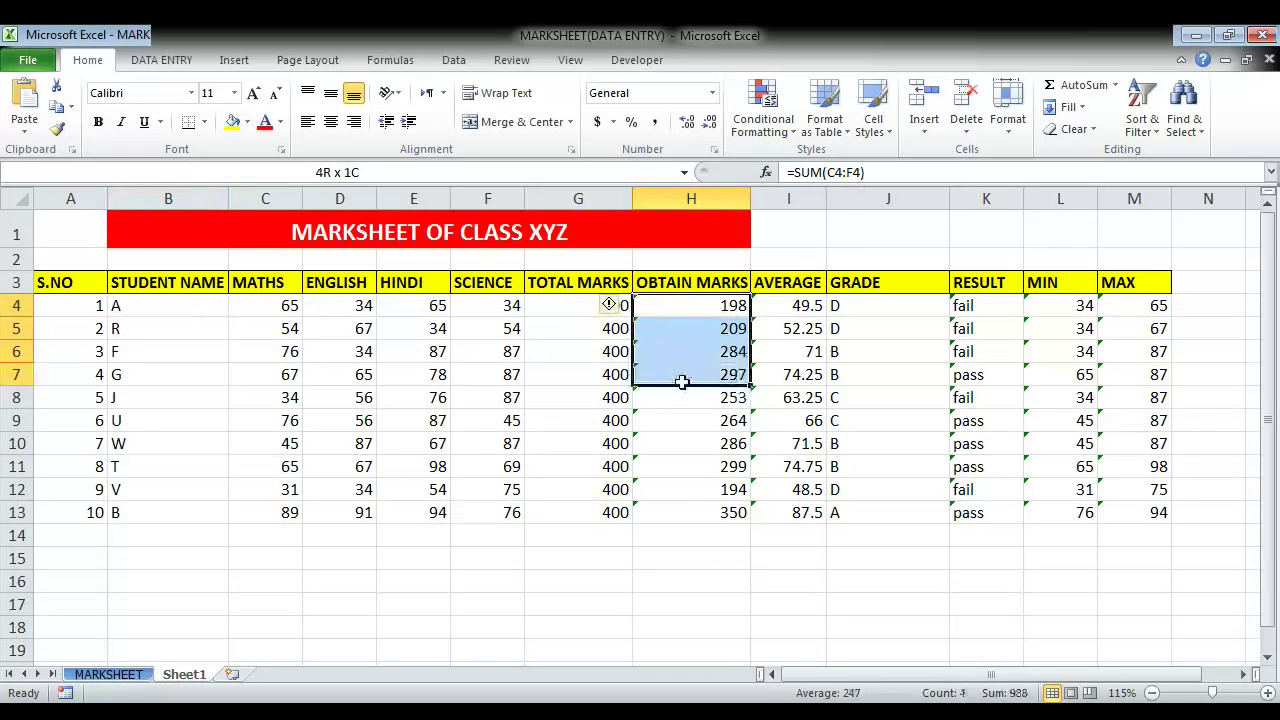
click(690, 443)
drag(695, 308, 692, 503)
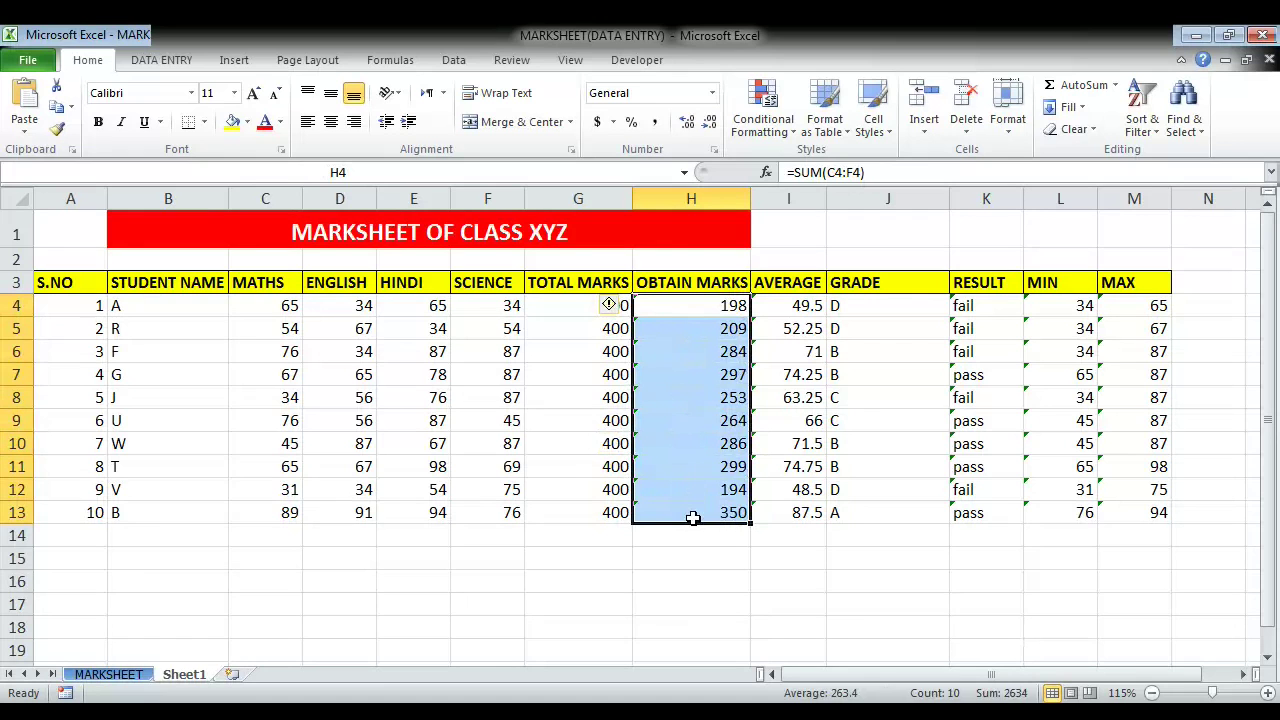
key(Delete)
mouse_move(790, 308)
mouse_down()
mouse_move(773, 481)
mouse_move(783, 517)
mouse_up()
key(Delete)
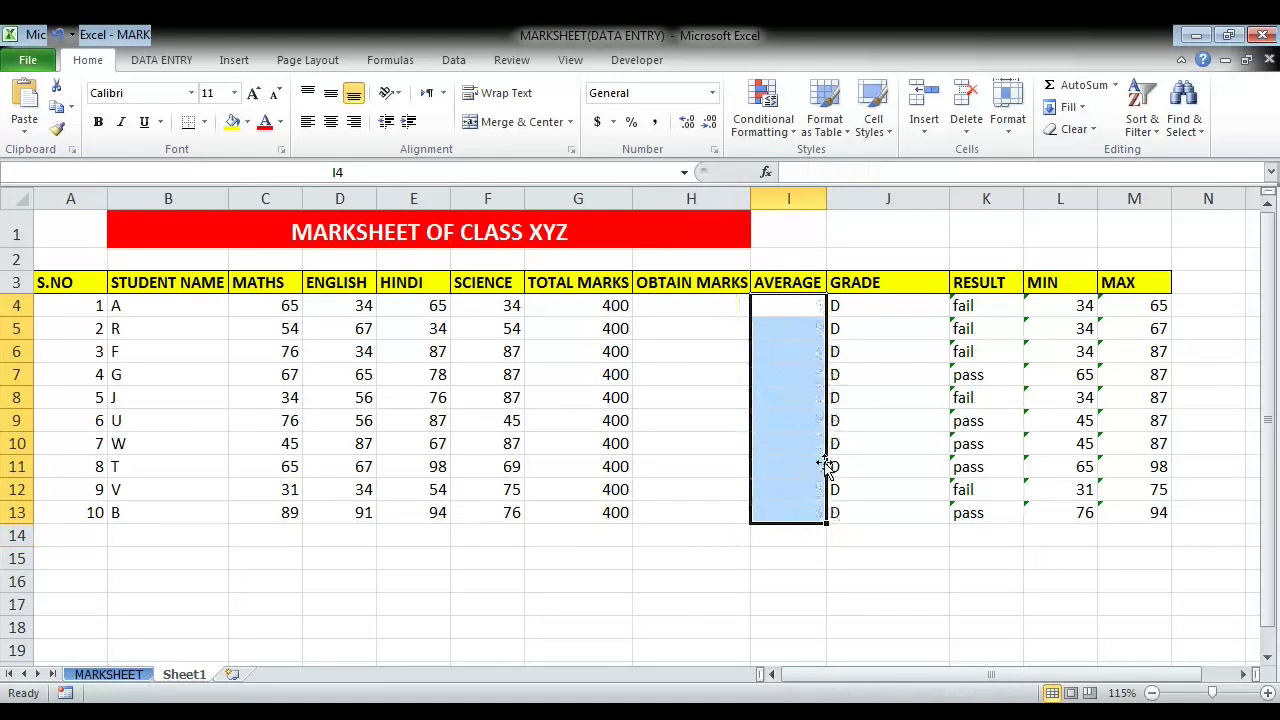
Clear the GRADE, RESULT, MIN and MAX values for all ten students
drag(890, 298, 860, 514)
key(Delete)
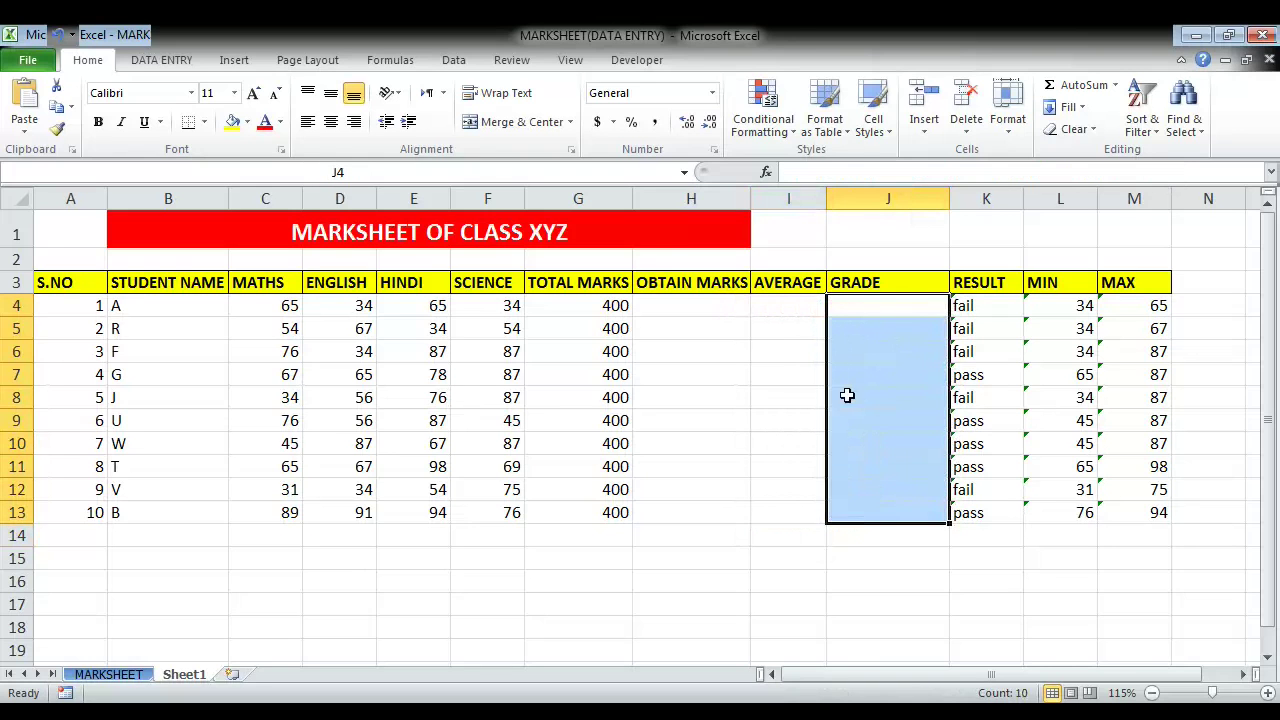
mouse_move(988, 304)
mouse_down()
mouse_move(1012, 430)
mouse_move(990, 517)
mouse_up()
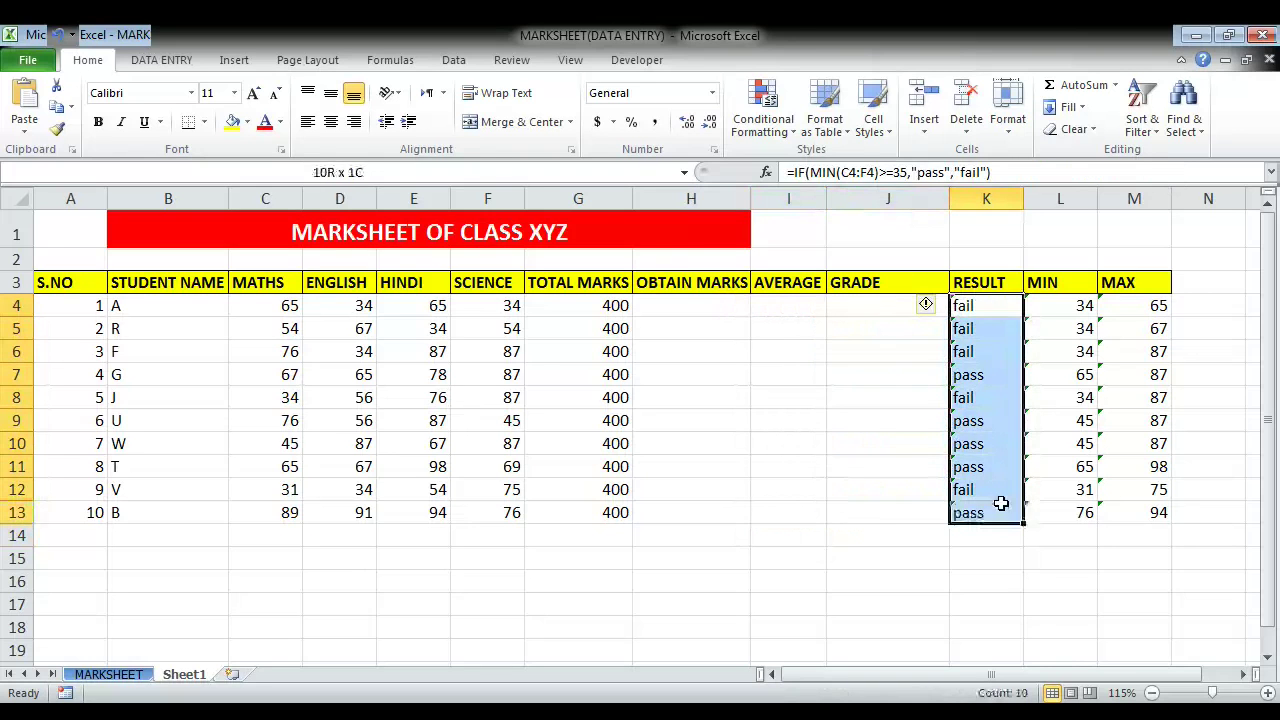
key(Delete)
drag(1075, 305, 1156, 512)
key(Delete)
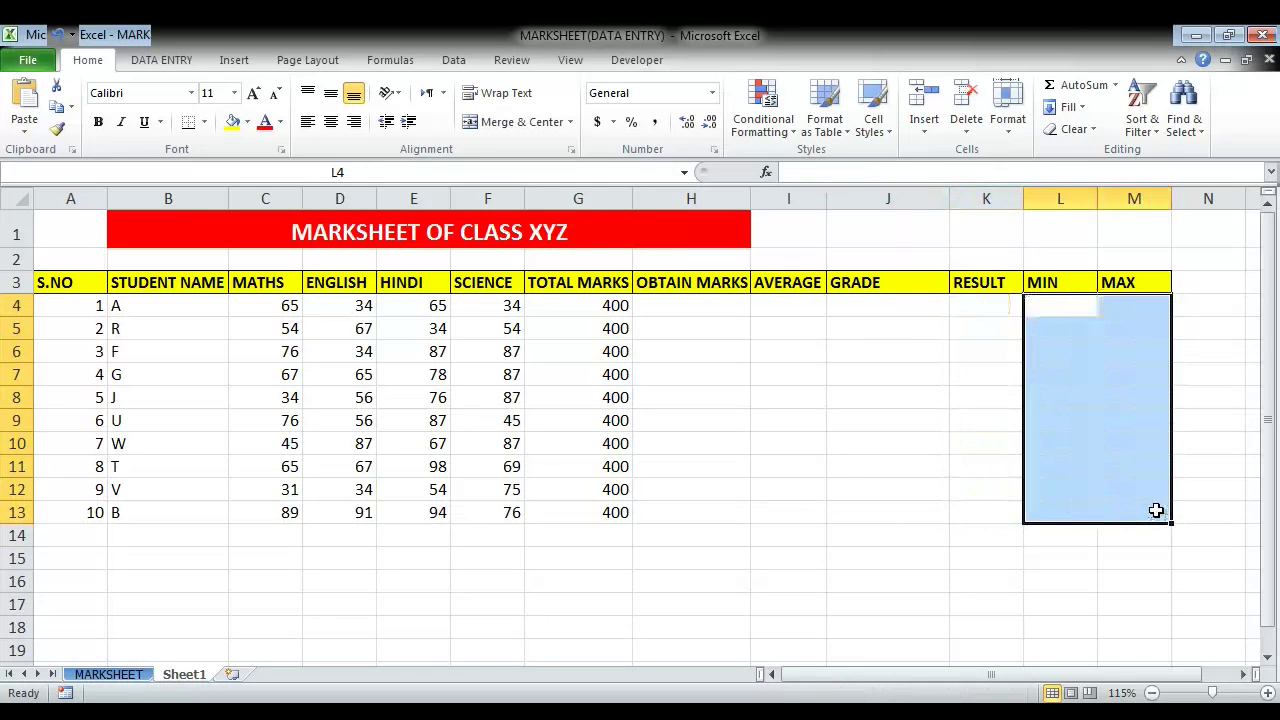
click(858, 420)
click(690, 400)
mouse_move(274, 306)
mouse_down()
mouse_move(491, 479)
mouse_move(491, 514)
mouse_up()
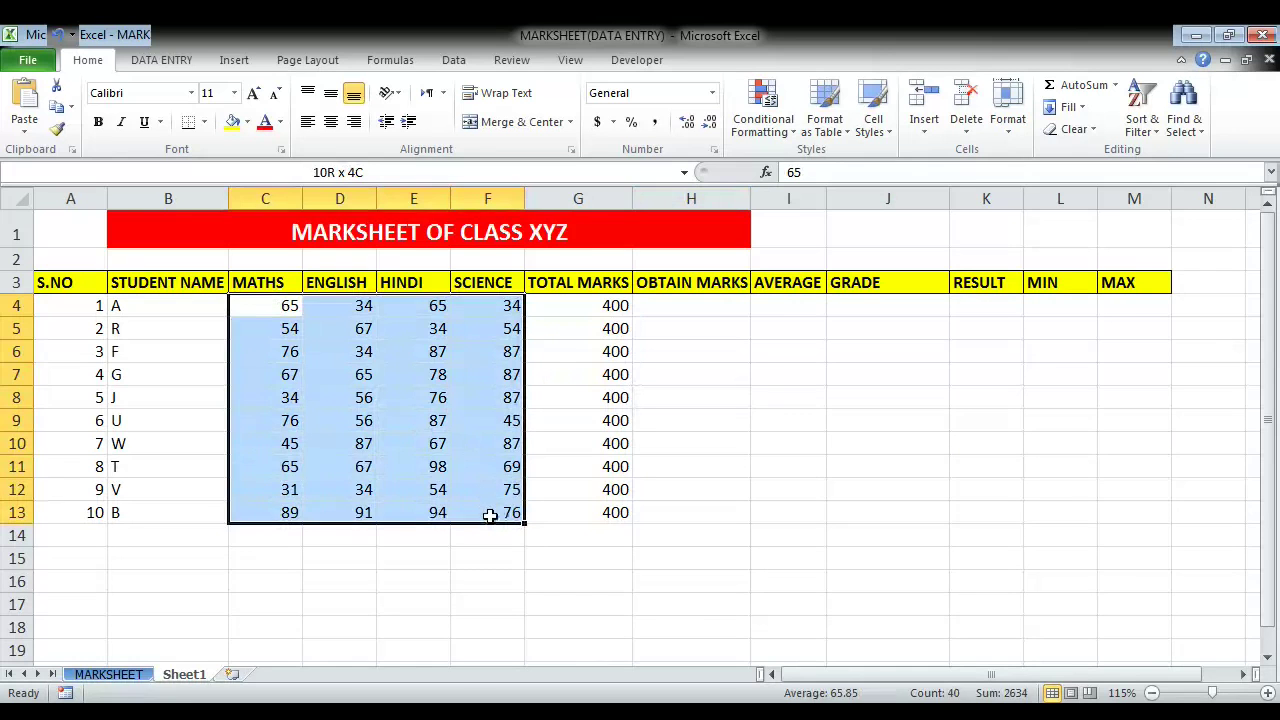
click(578, 466)
drag(276, 305, 459, 511)
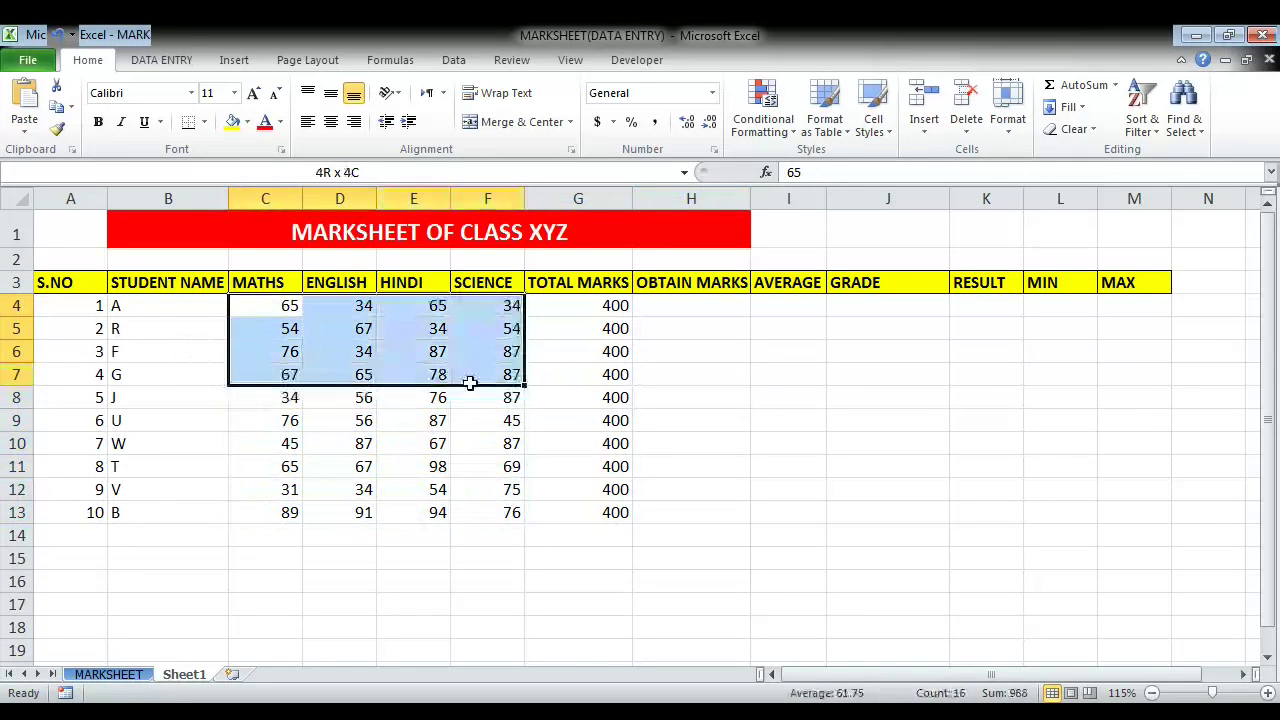
click(328, 556)
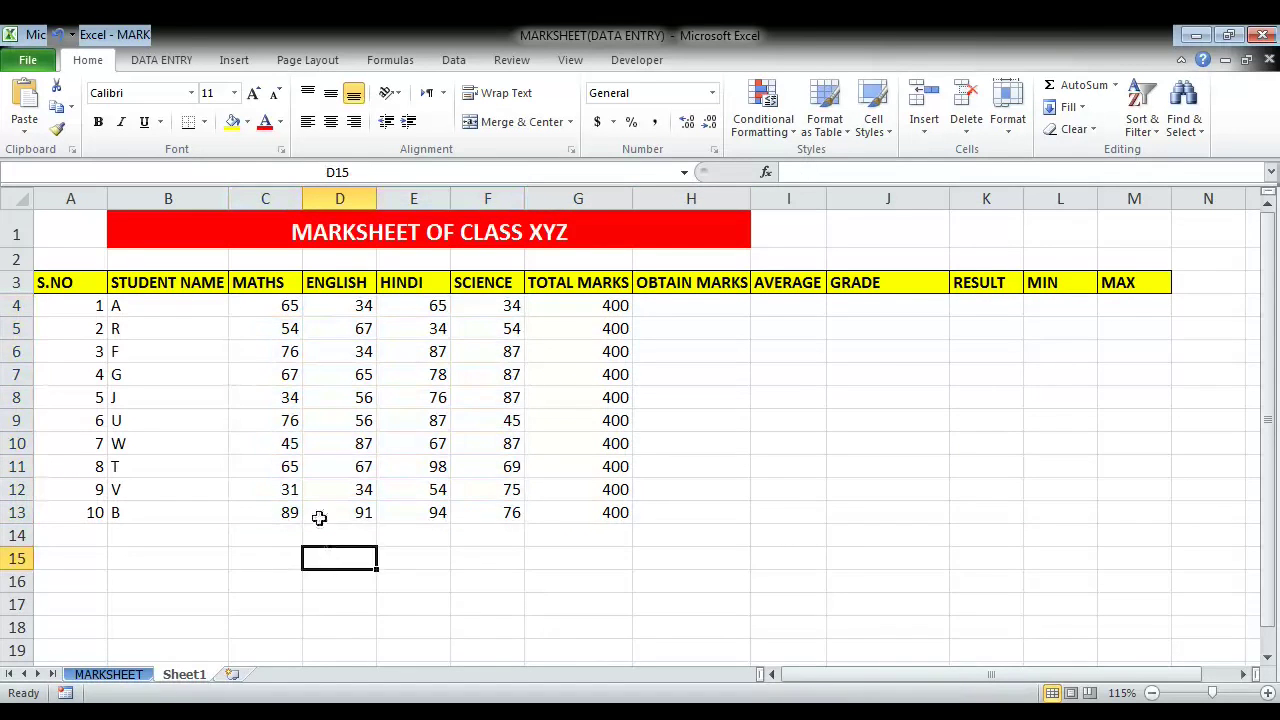
click(270, 332)
click(487, 397)
click(296, 397)
drag(413, 558, 413, 537)
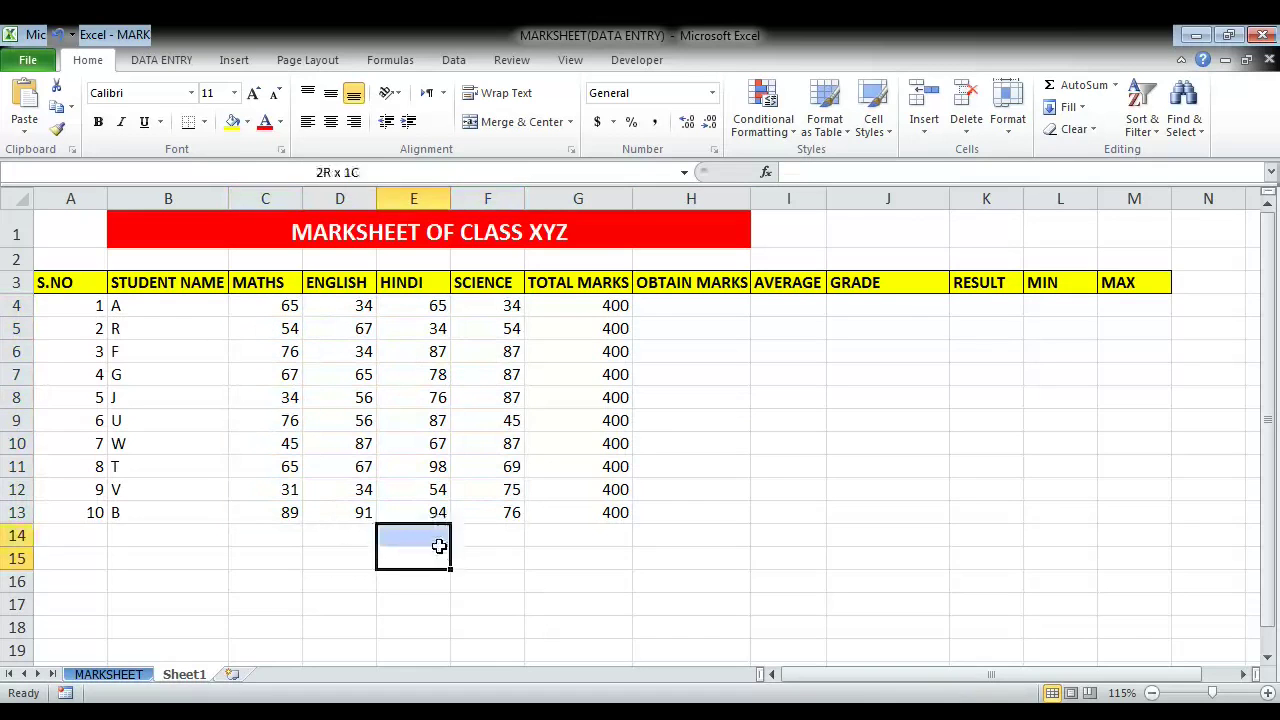
click(553, 374)
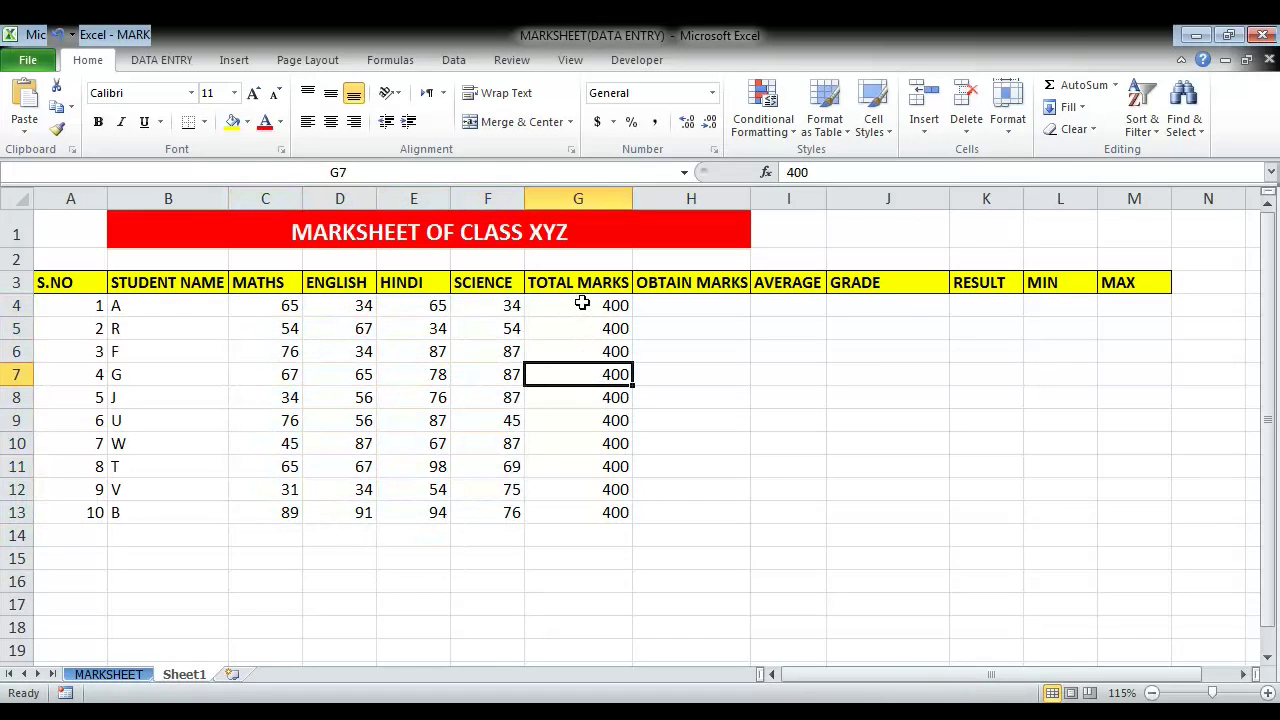
click(65, 305)
click(146, 309)
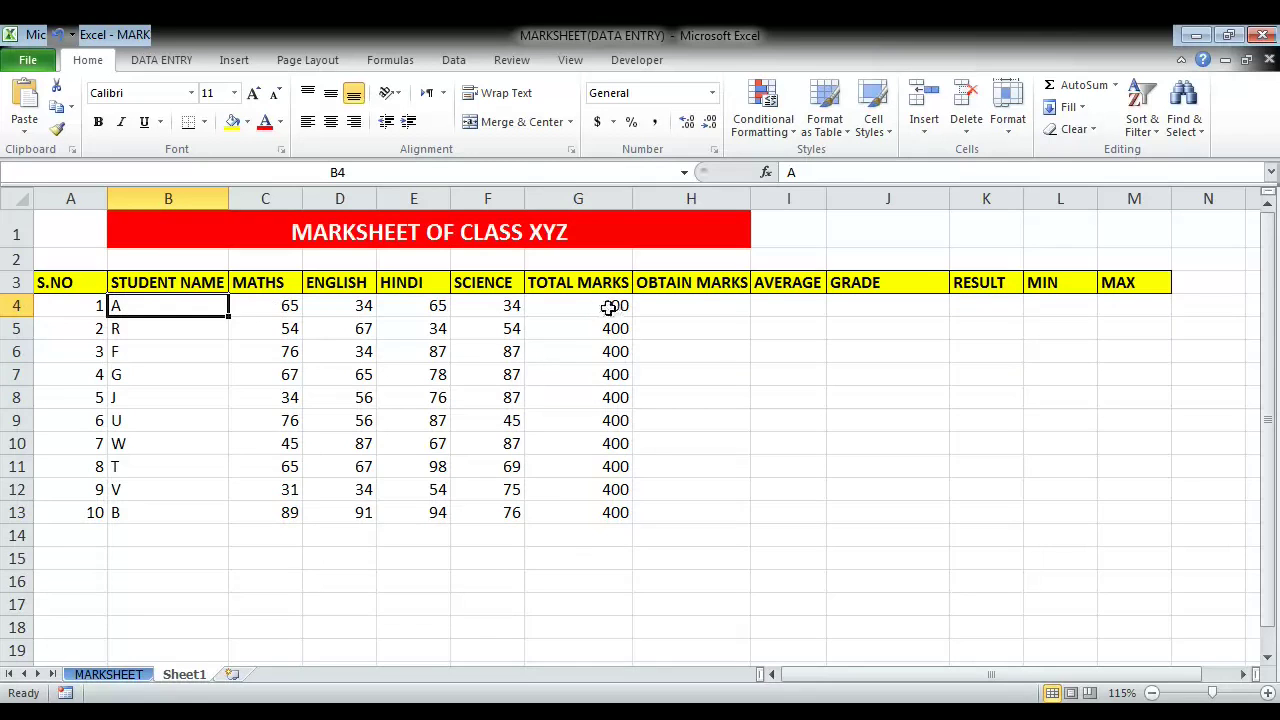
click(258, 285)
click(262, 302)
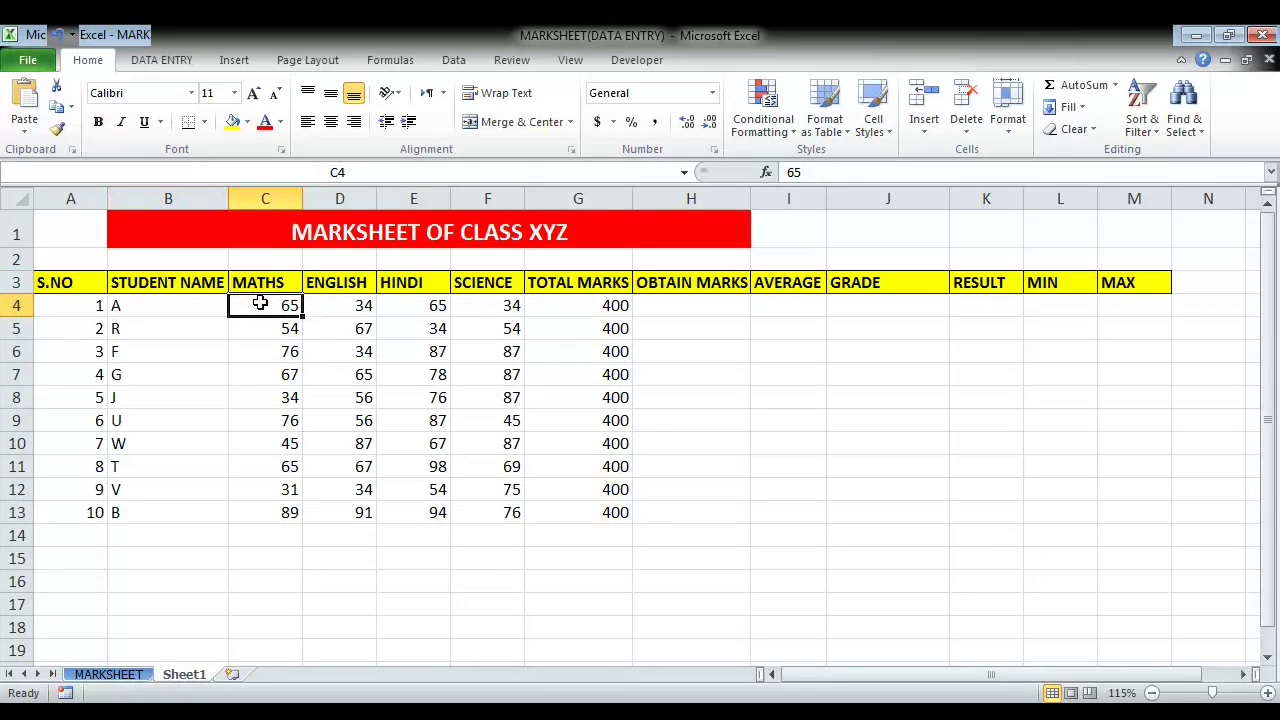
click(557, 288)
click(552, 306)
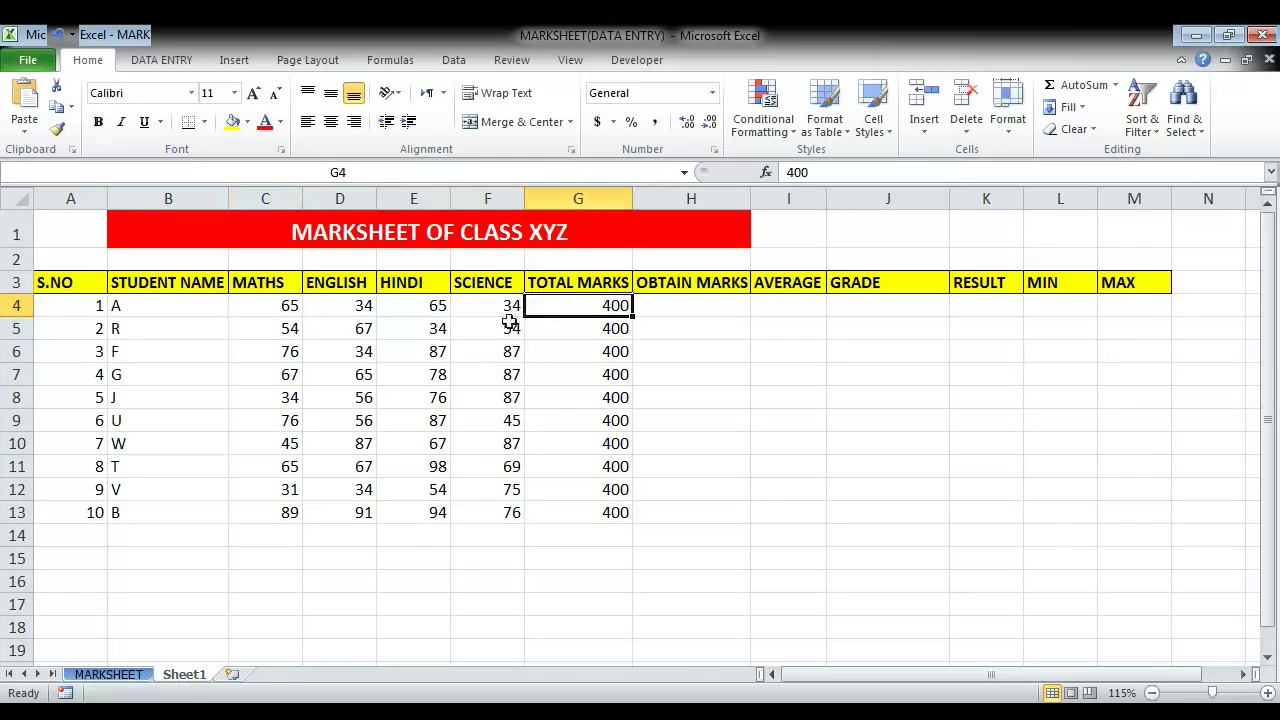
click(264, 302)
click(367, 302)
click(487, 303)
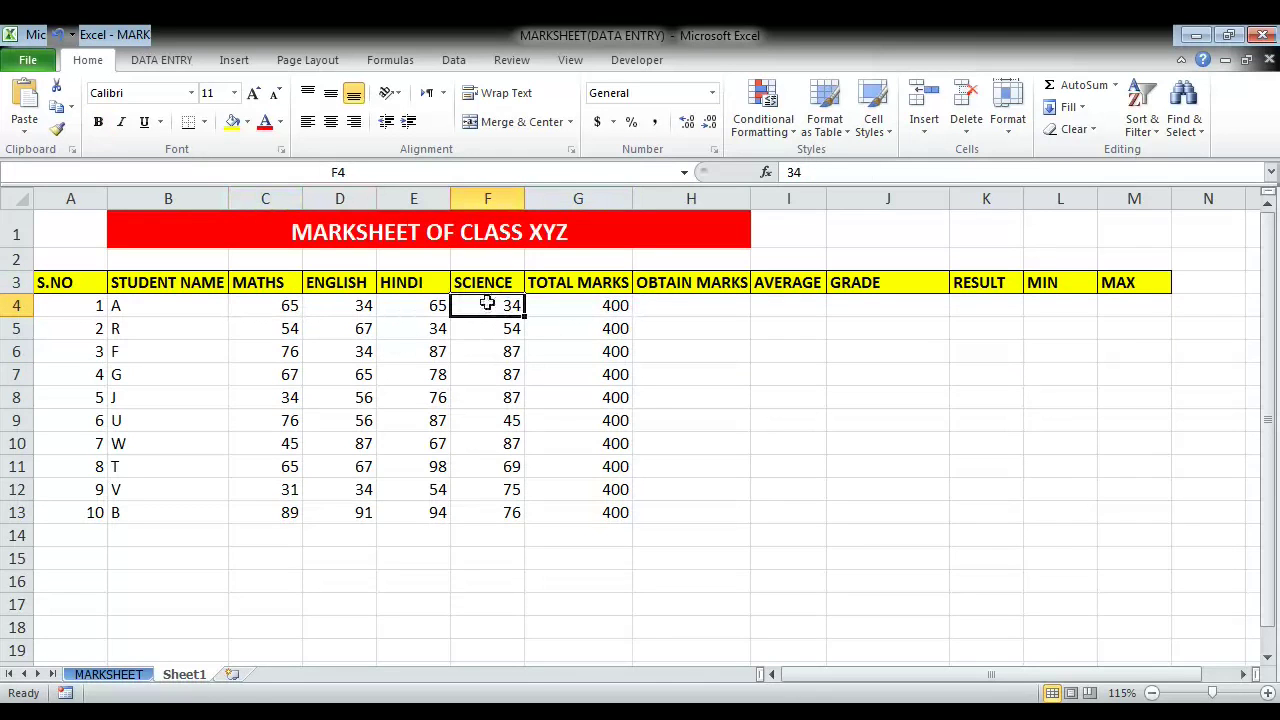
click(660, 302)
click(662, 290)
click(657, 335)
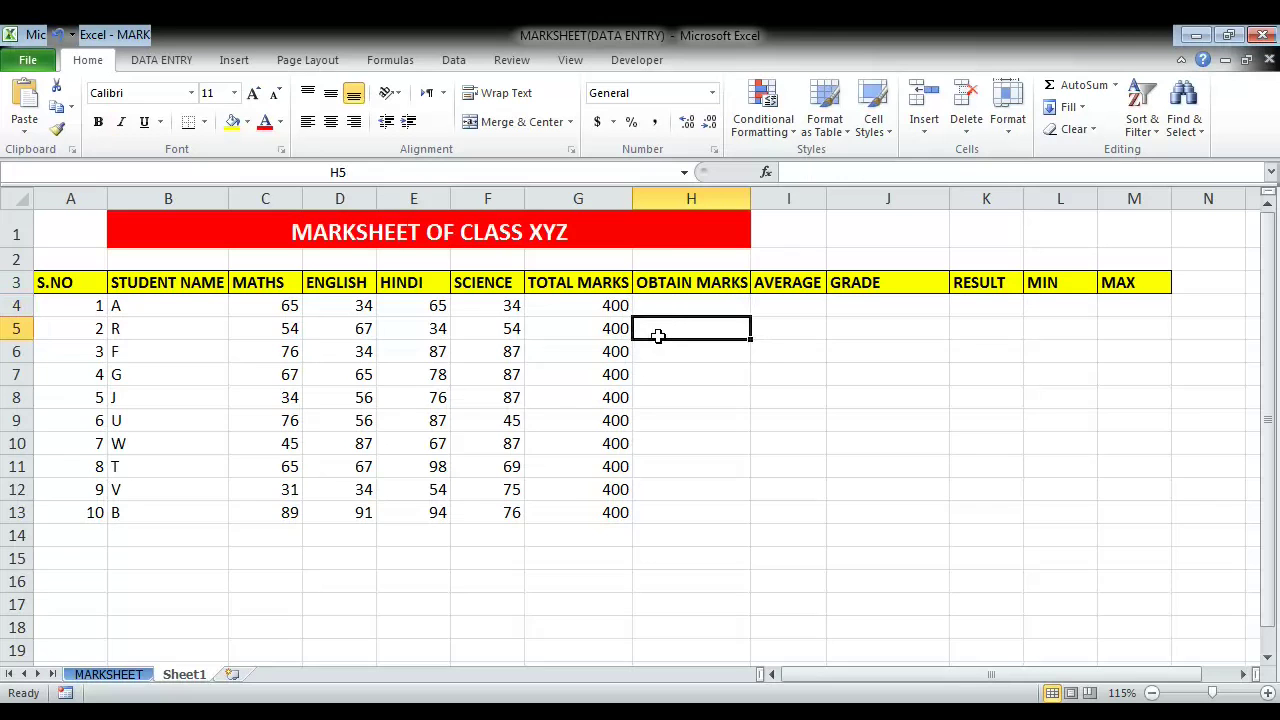
click(413, 351)
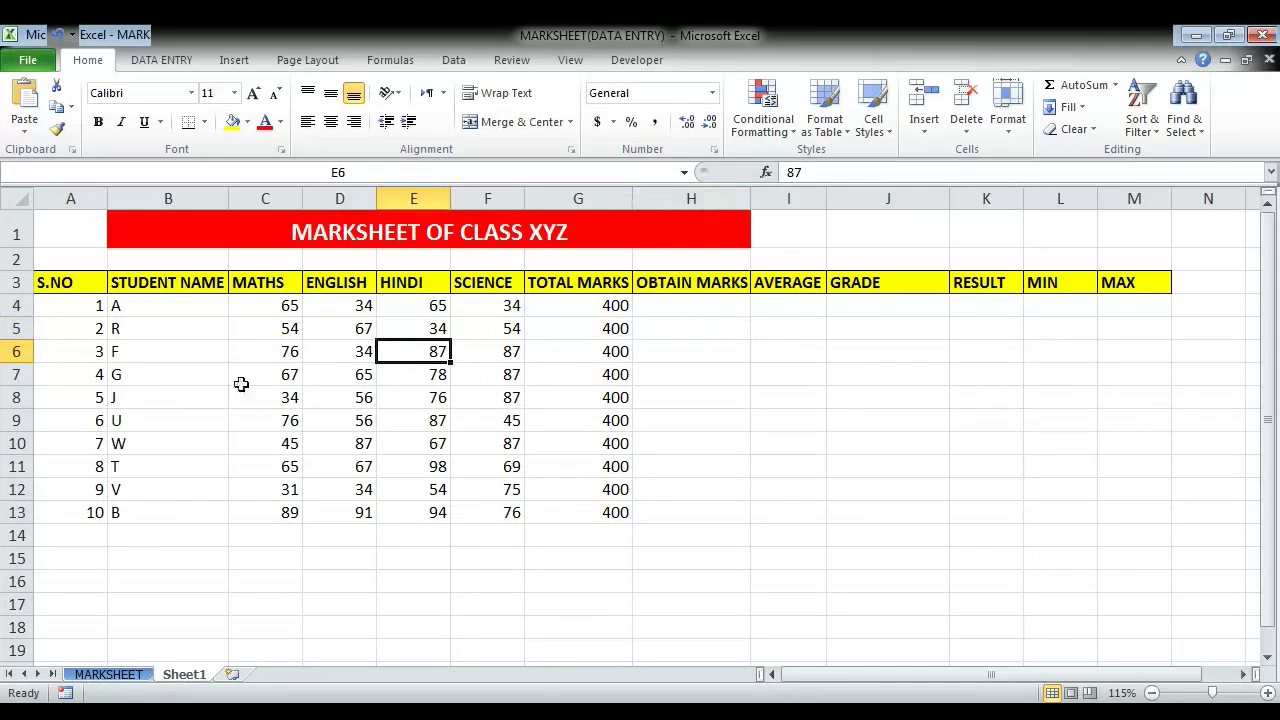
click(666, 308)
click(686, 345)
click(673, 324)
click(670, 300)
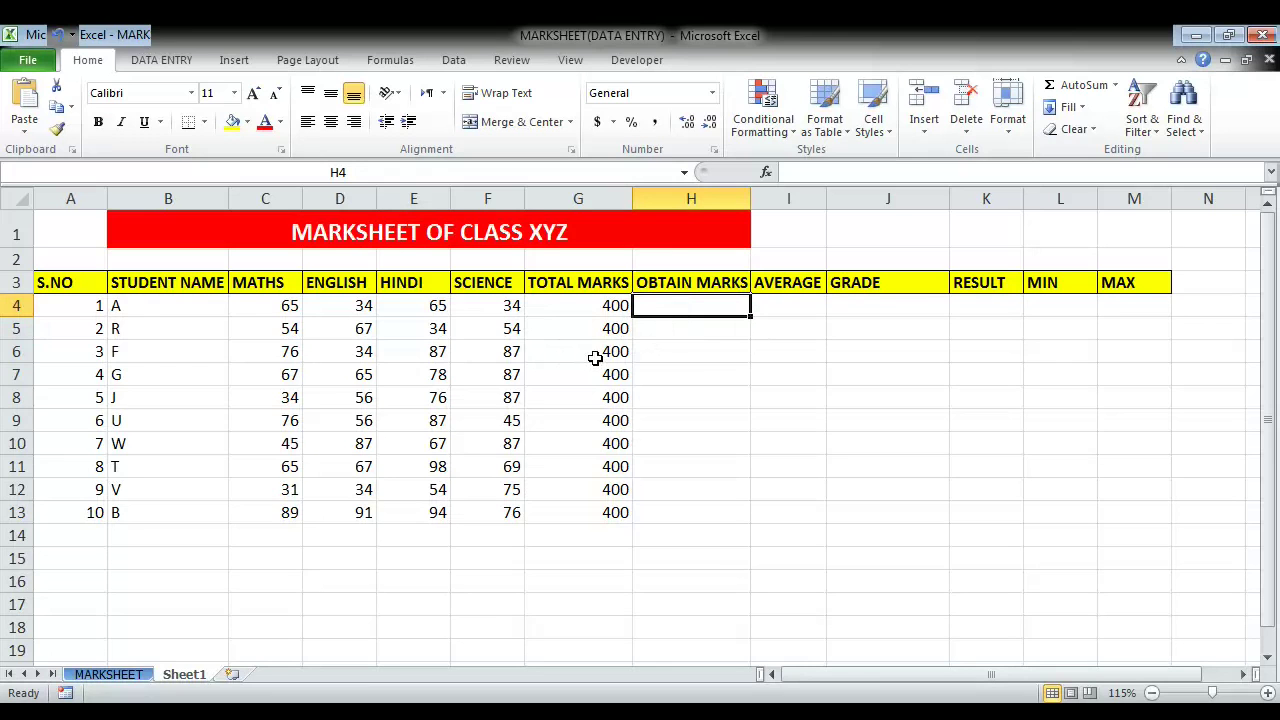
click(266, 304)
click(343, 311)
click(417, 306)
click(468, 309)
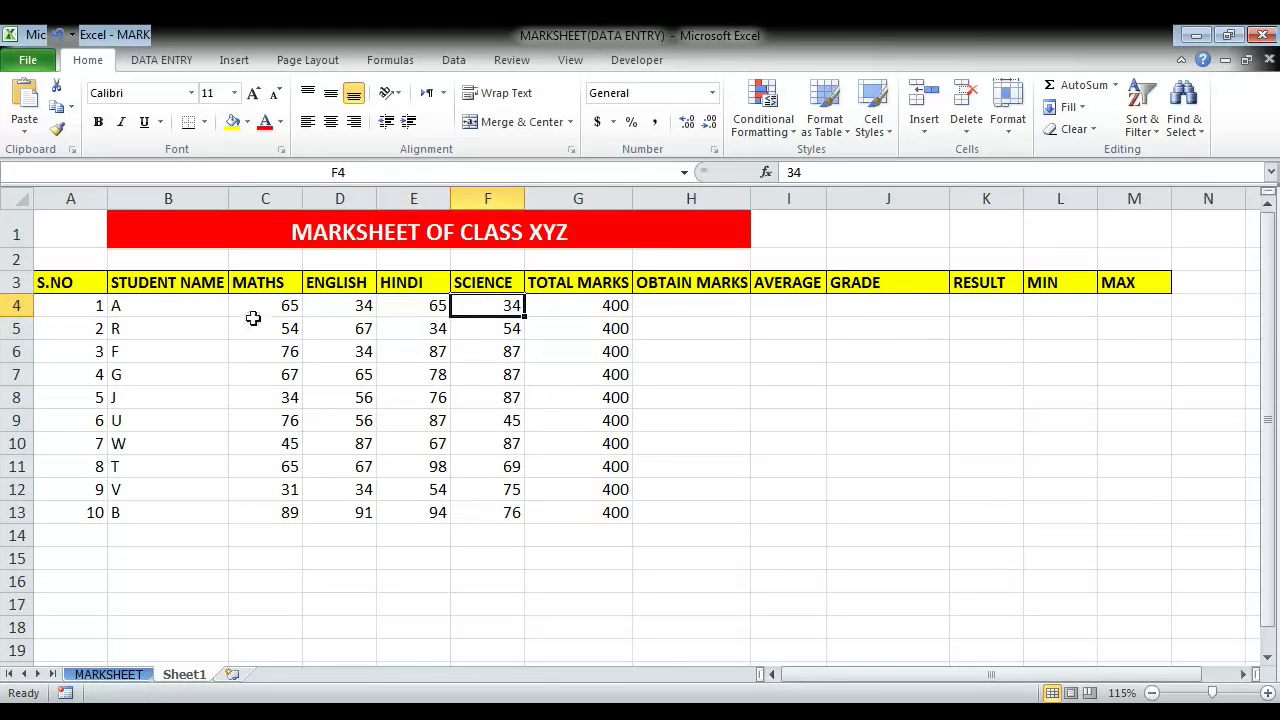
drag(255, 306, 497, 306)
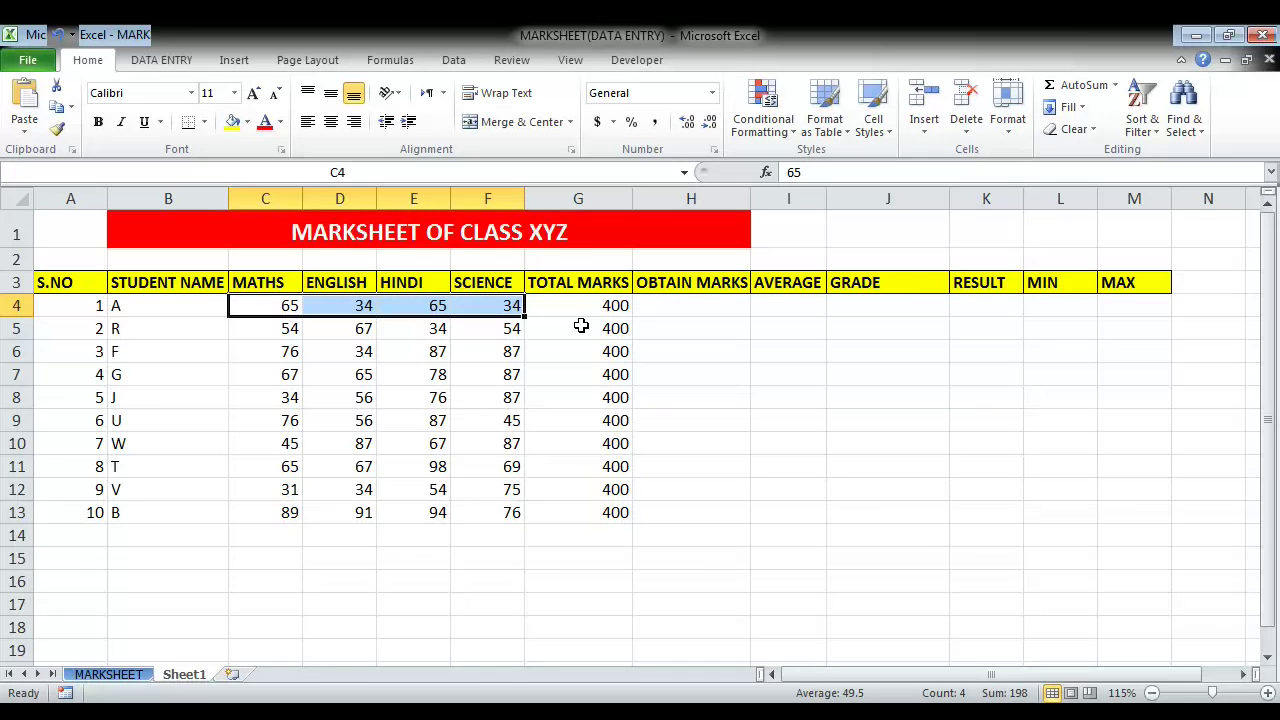
click(663, 308)
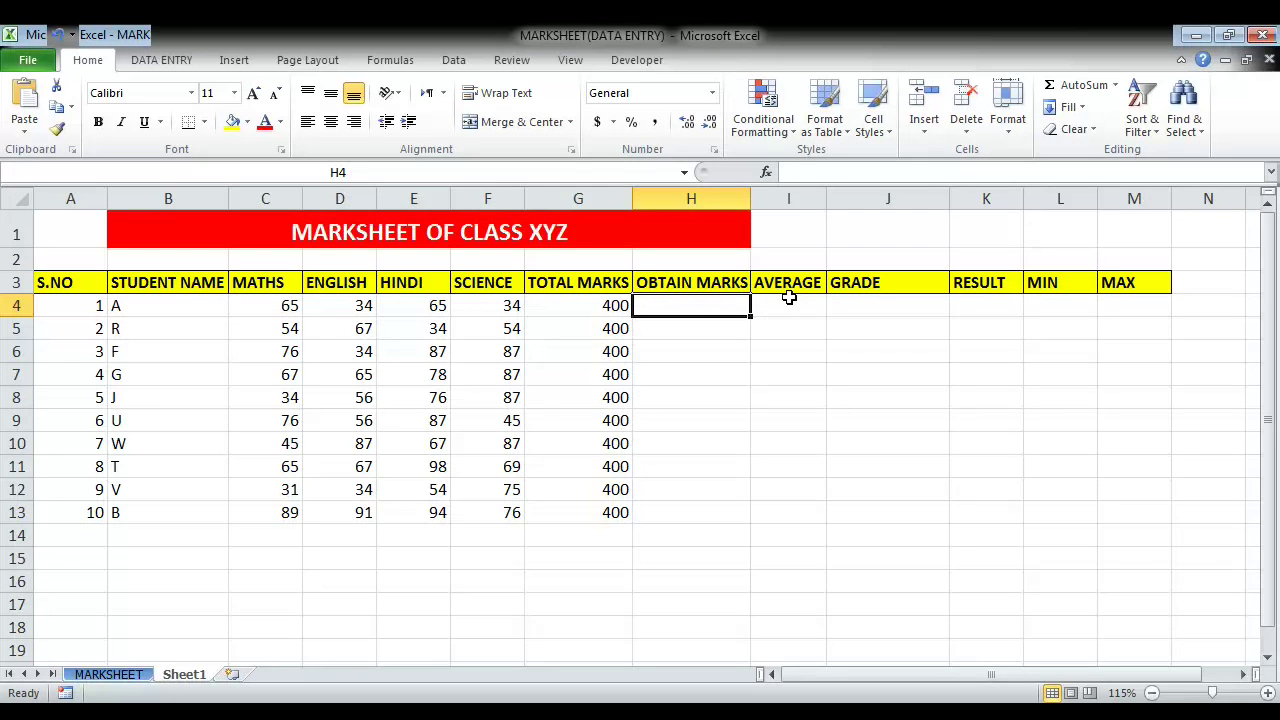
Enter =SUM(C4:F4) in H4 so student A's obtain marks show 198
text(=SU)
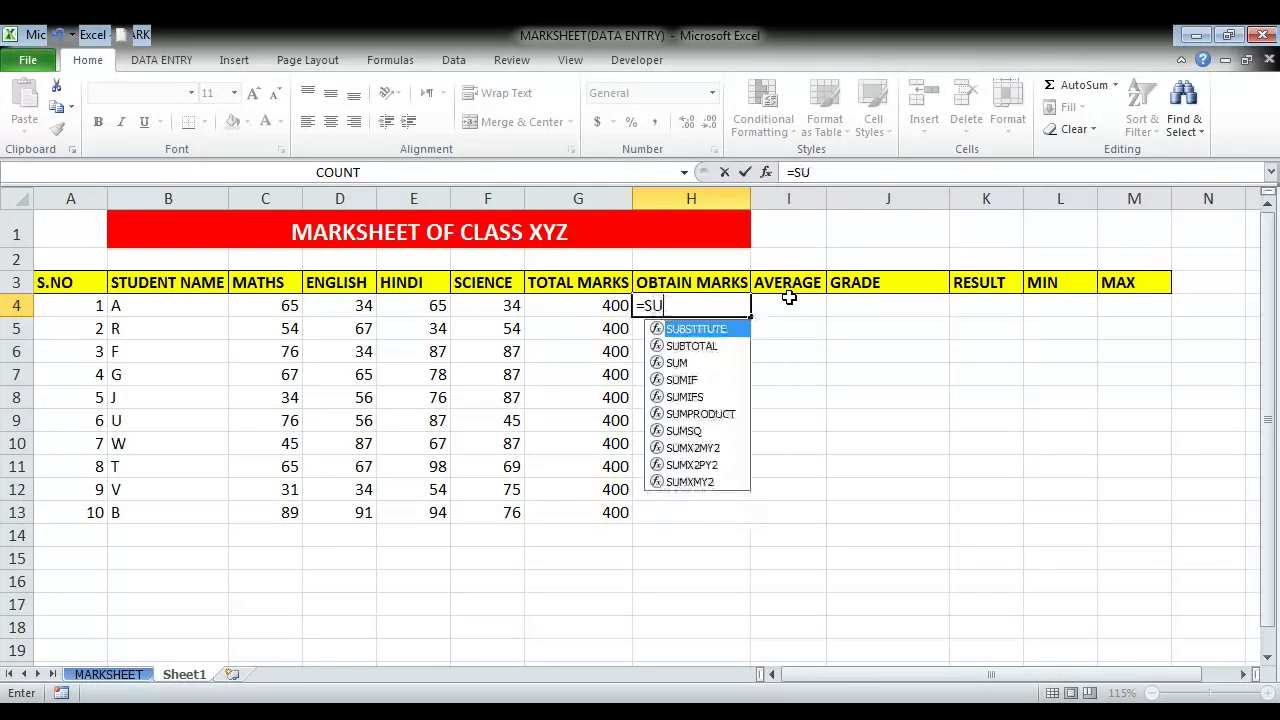
text(M)
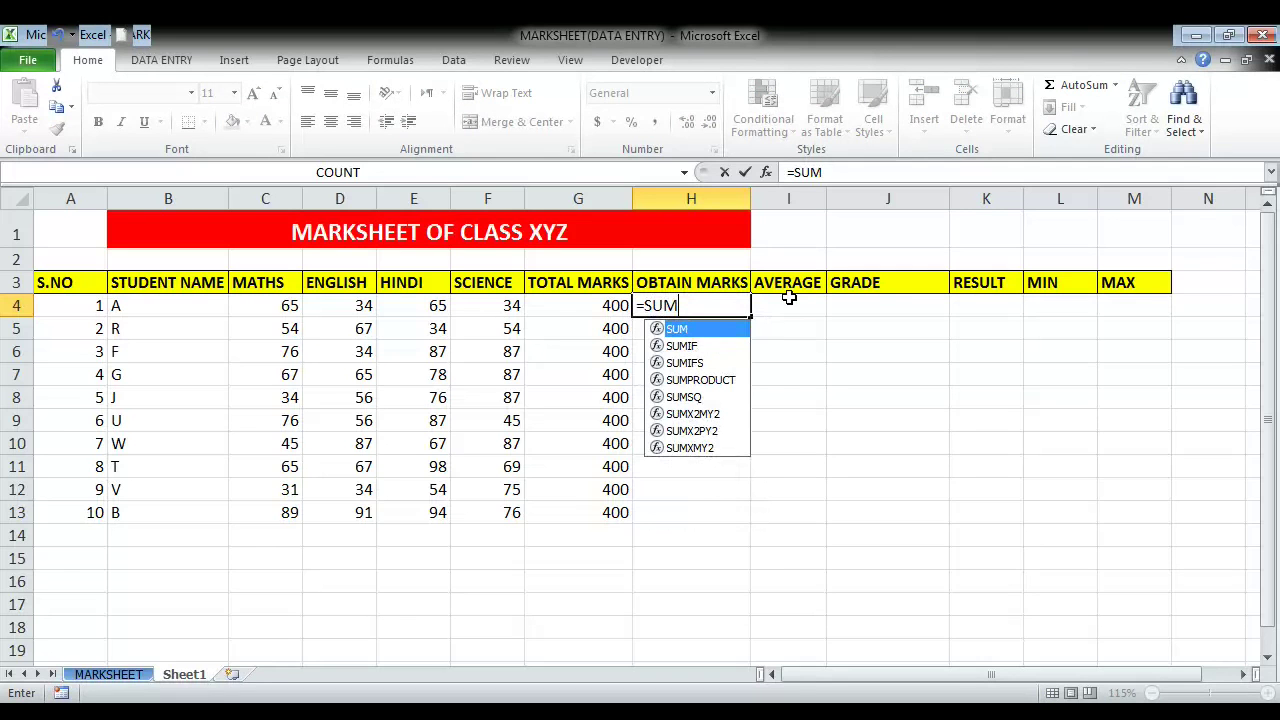
text(()
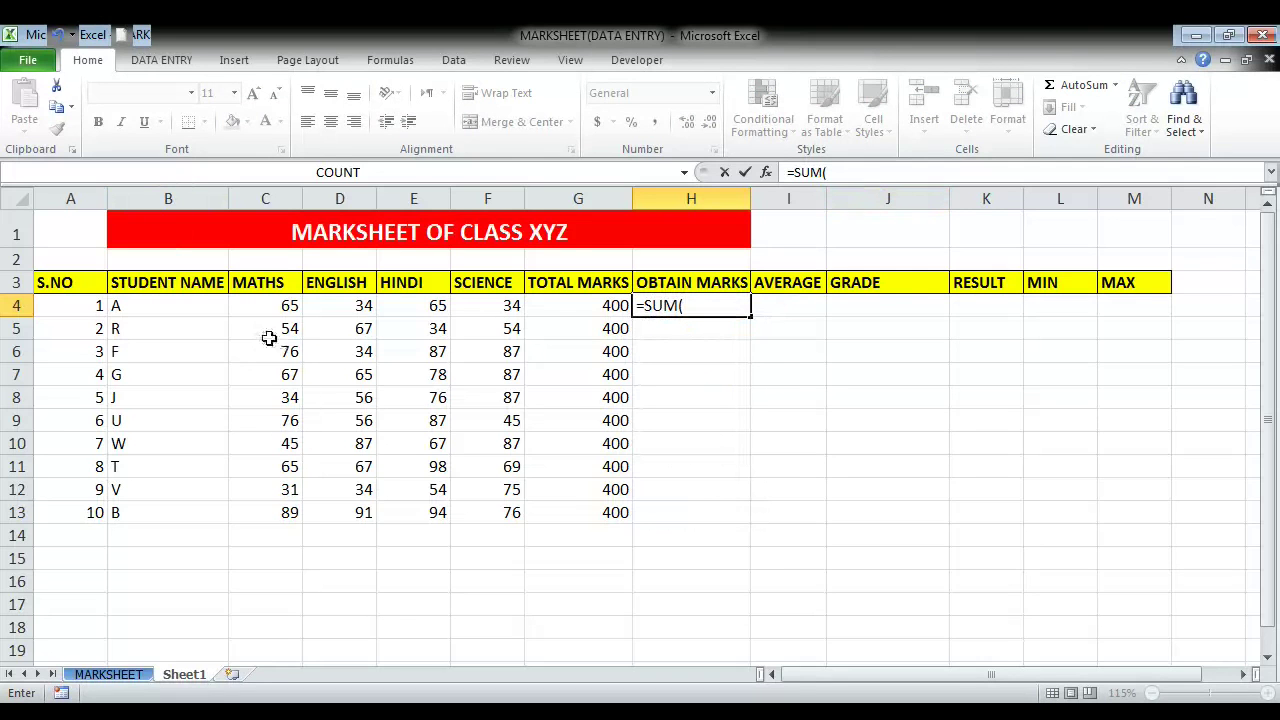
drag(253, 309, 510, 306)
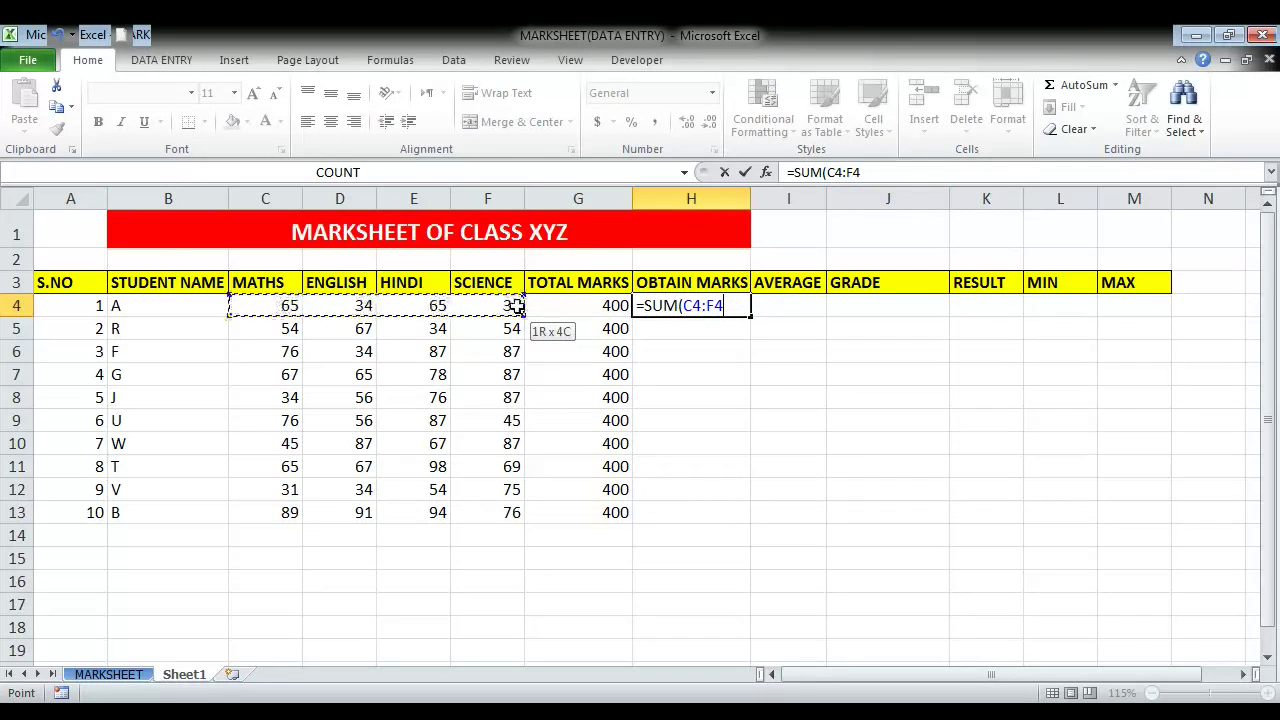
text())
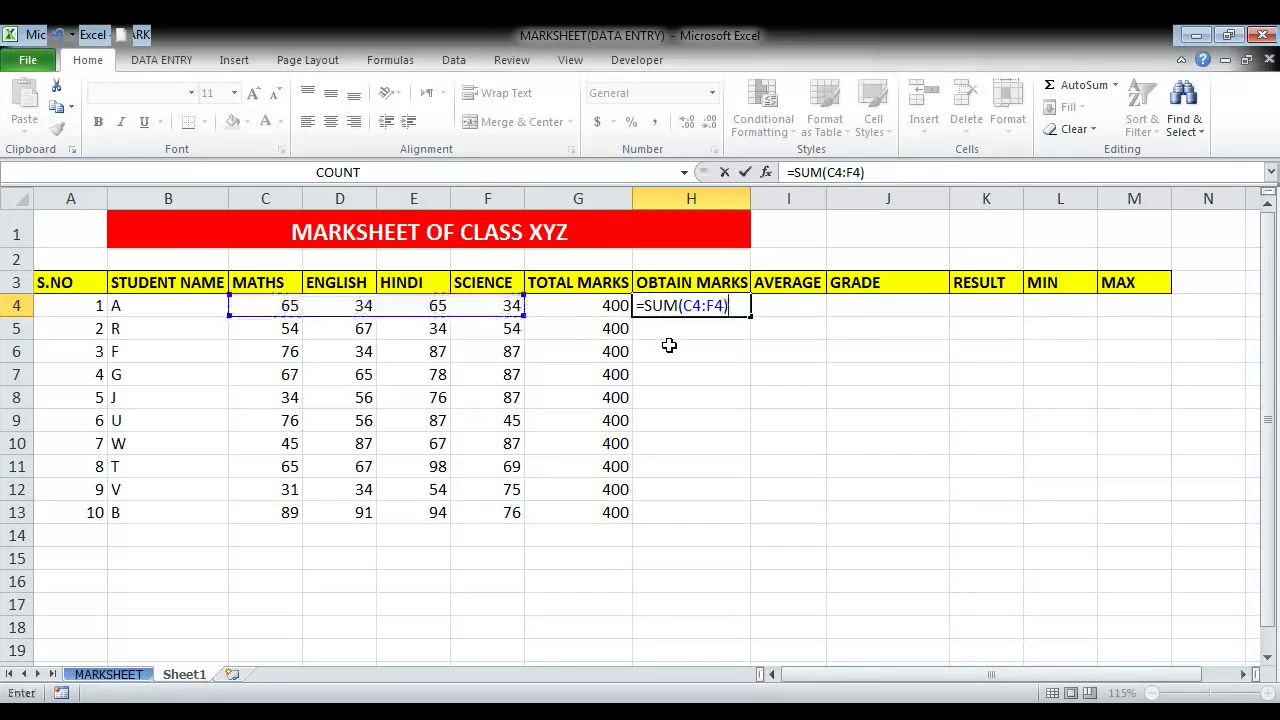
key(Return)
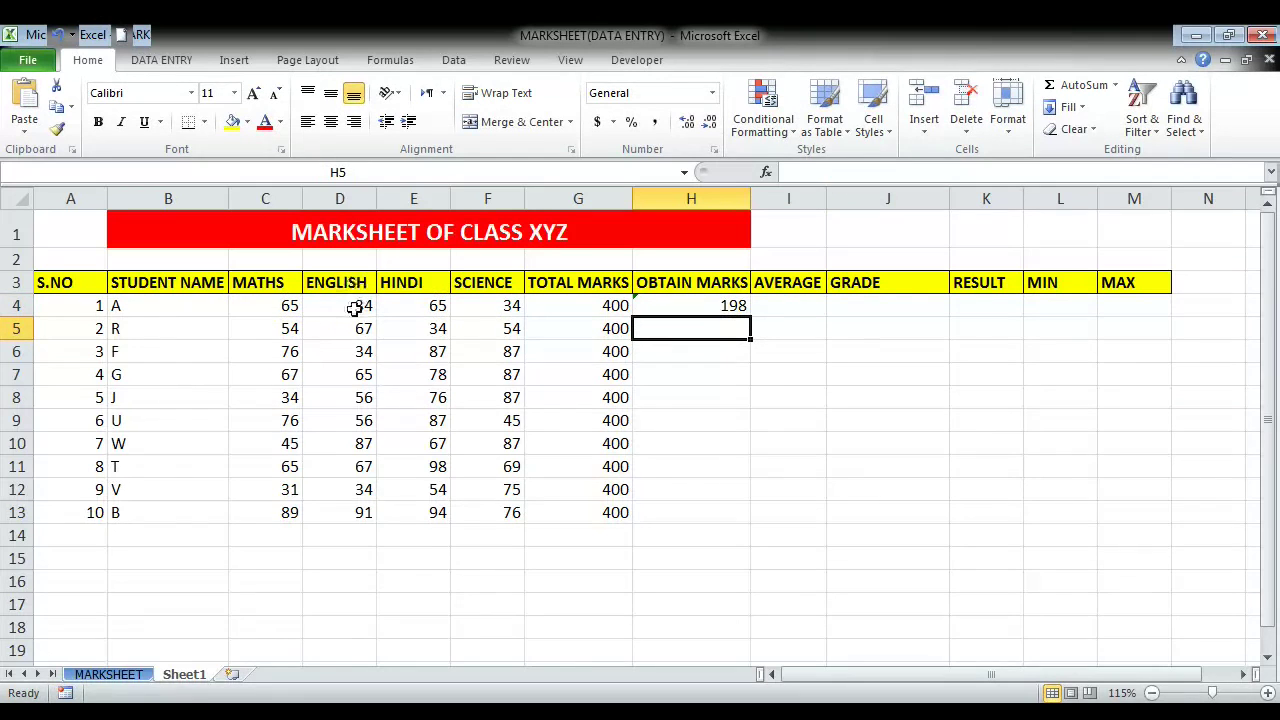
Enter =SUM(C5:F5) in H5 so student R's obtain marks show 209
click(660, 368)
click(685, 323)
text(=S)
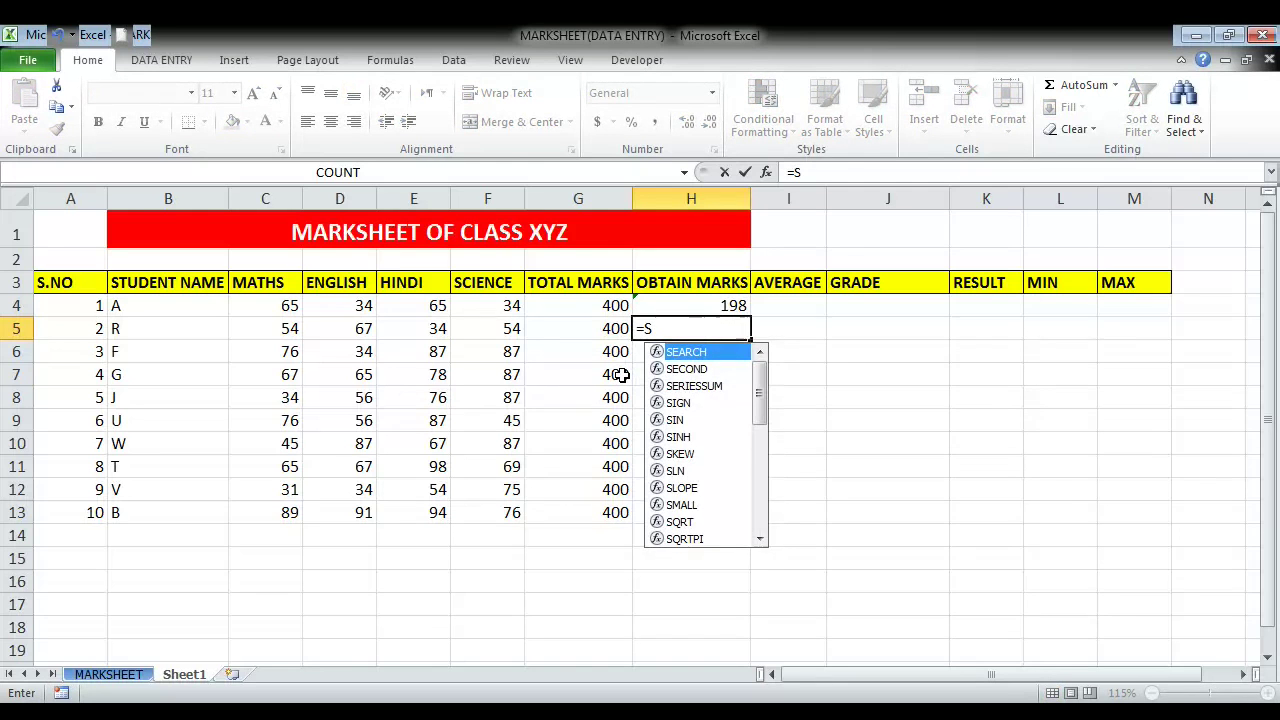
text(UM)
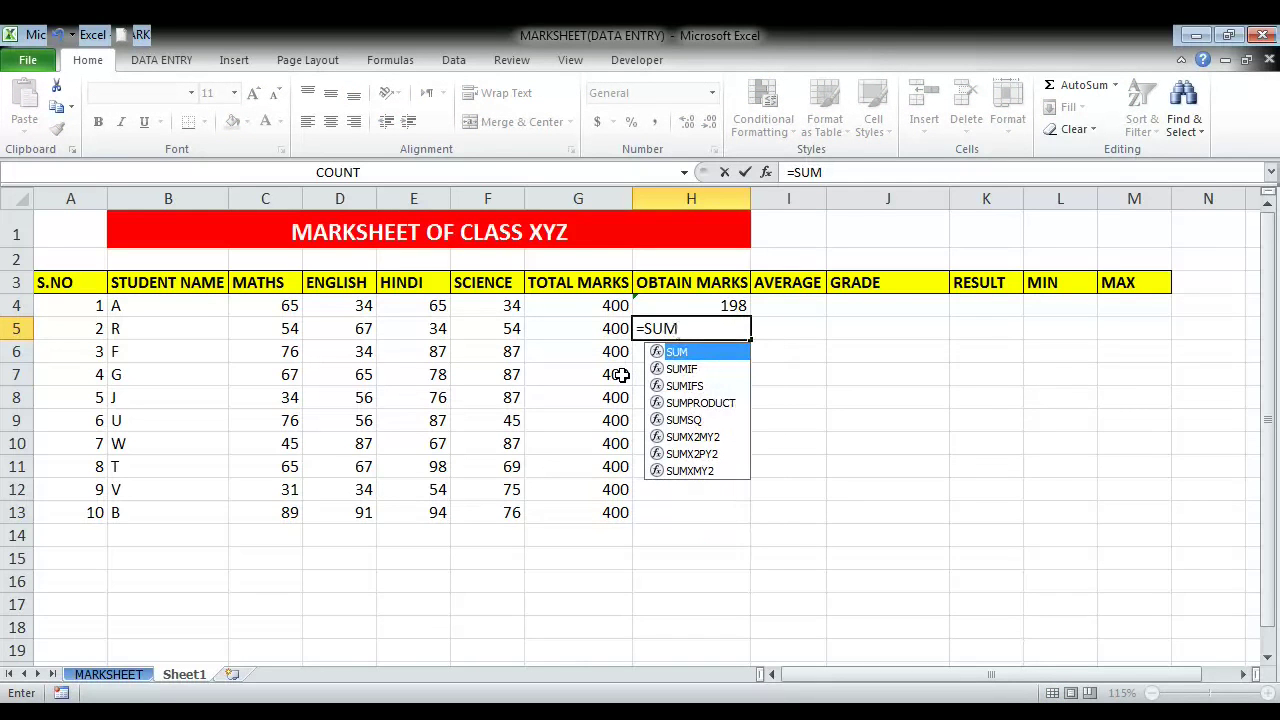
text(()
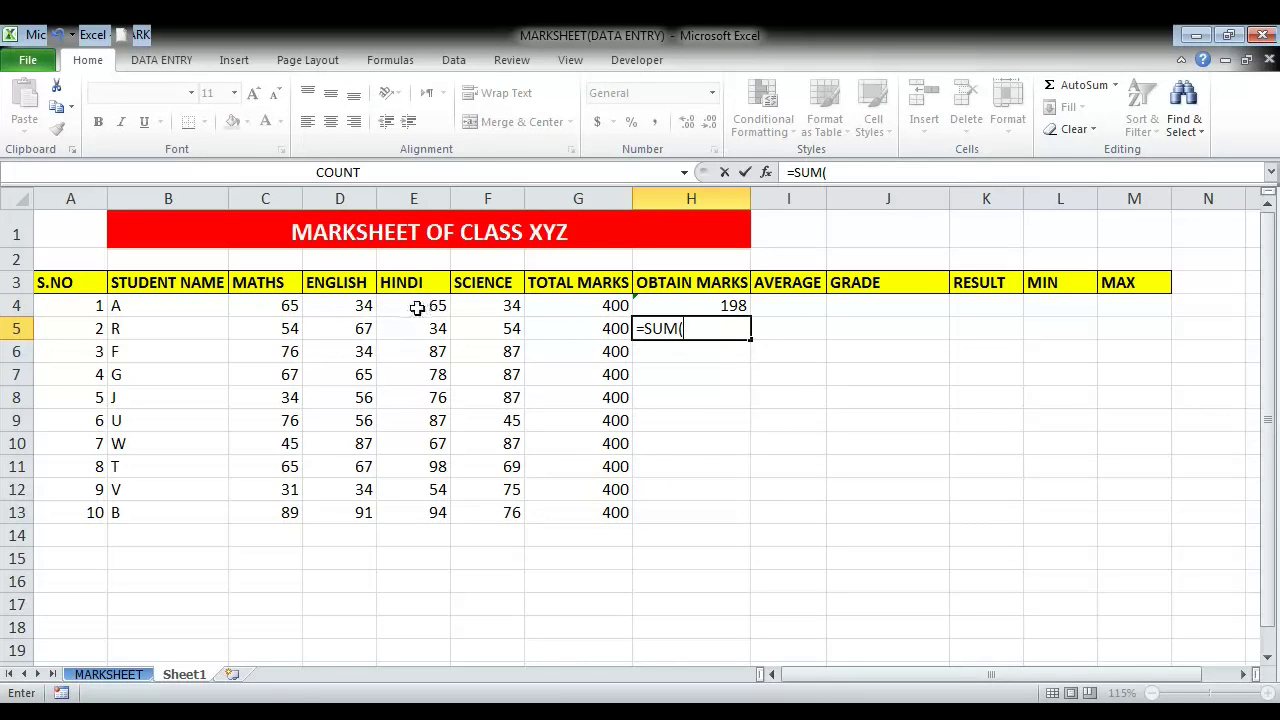
drag(267, 338, 491, 330)
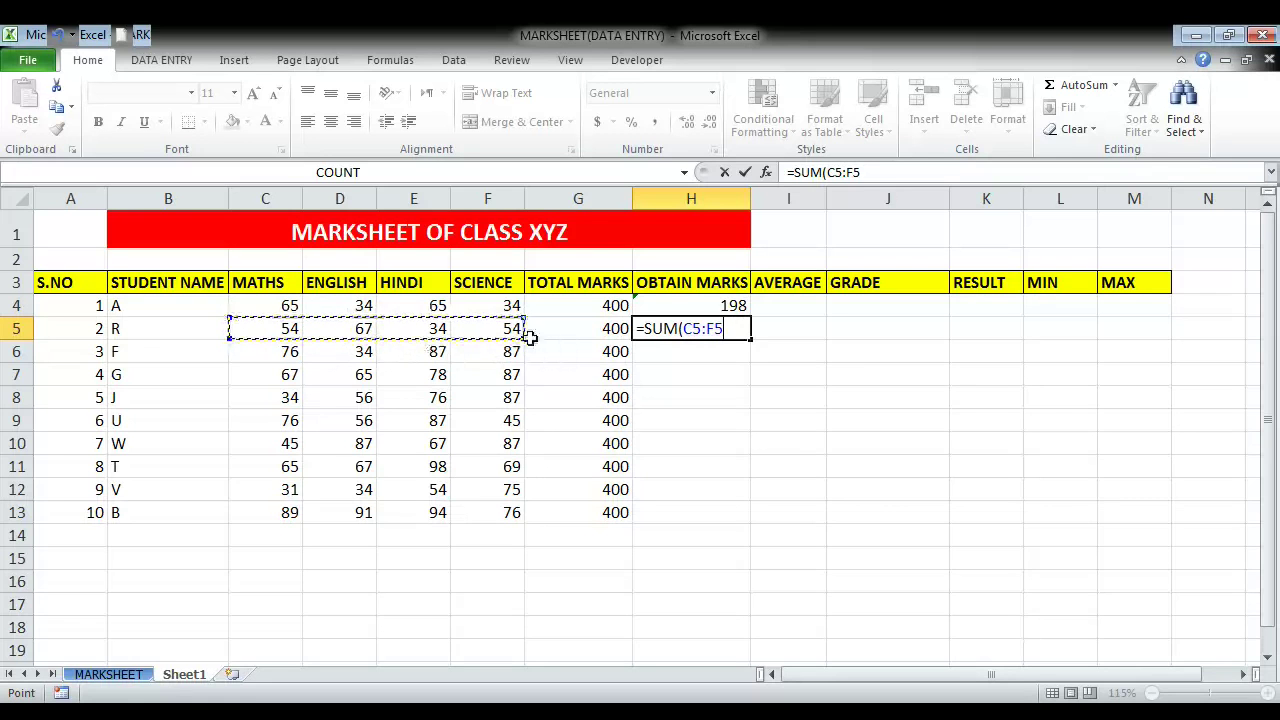
text())
key(Return)
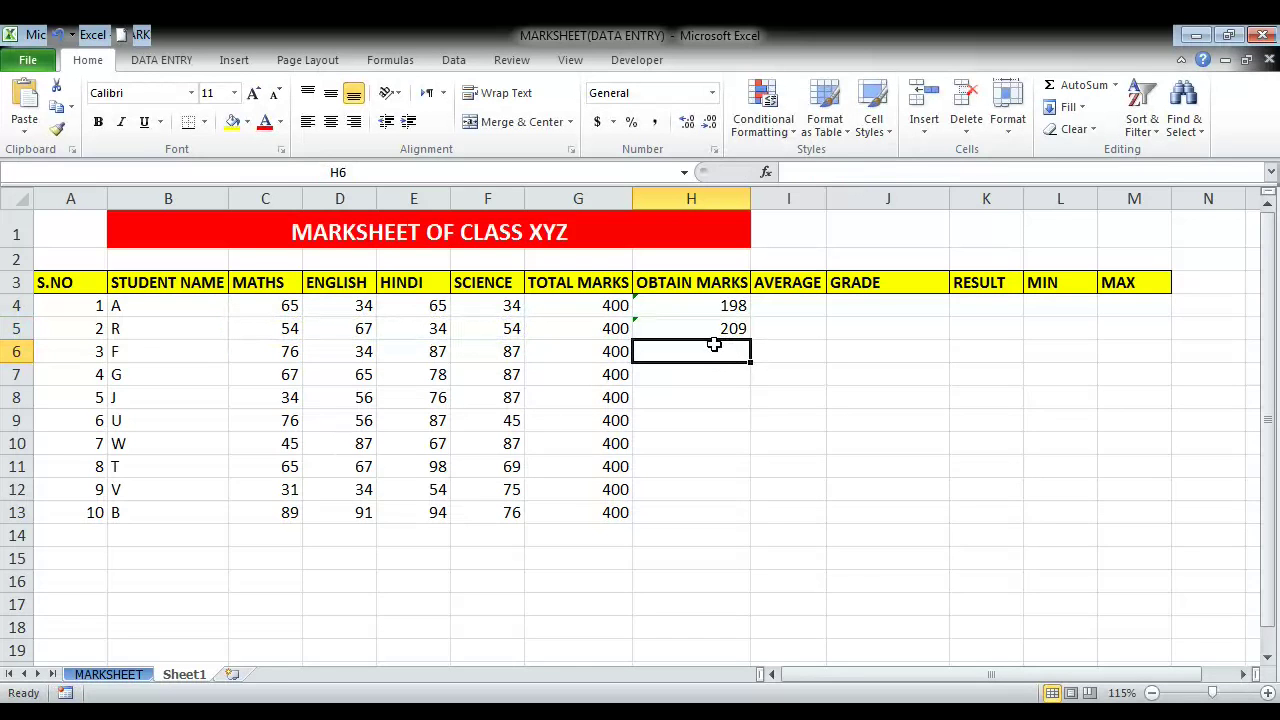
click(700, 304)
click(694, 326)
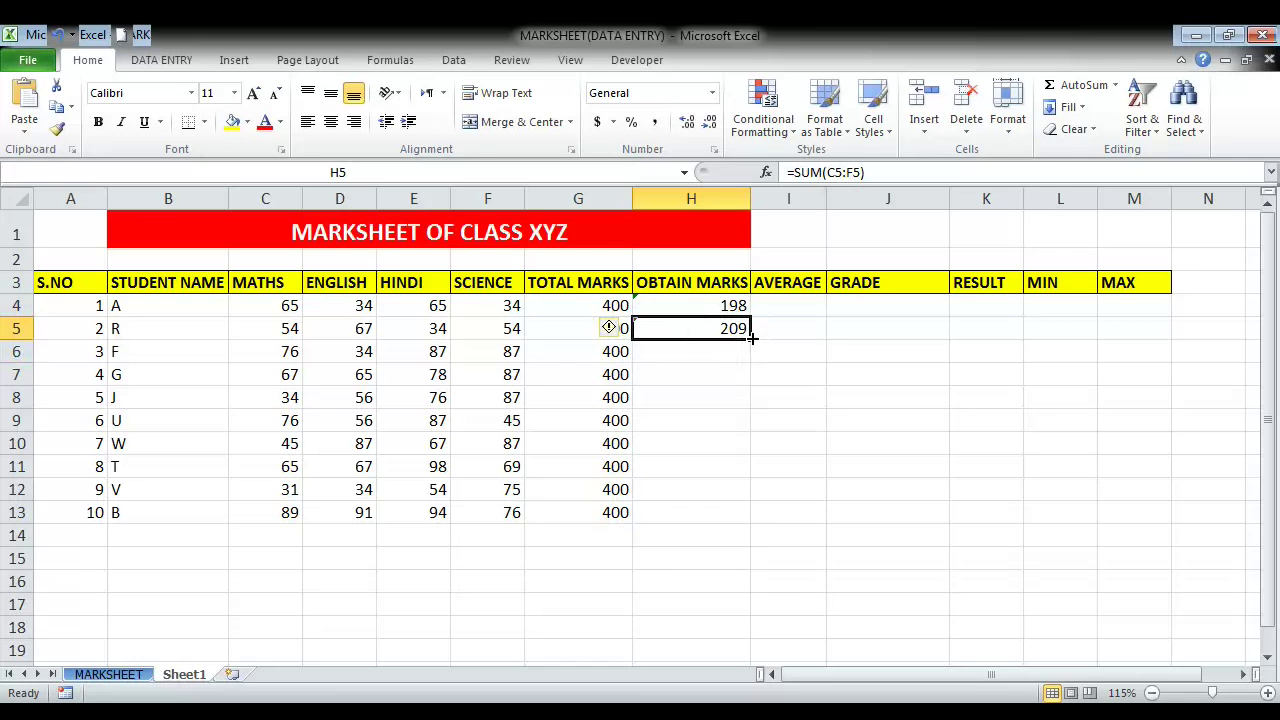
drag(751, 338, 745, 476)
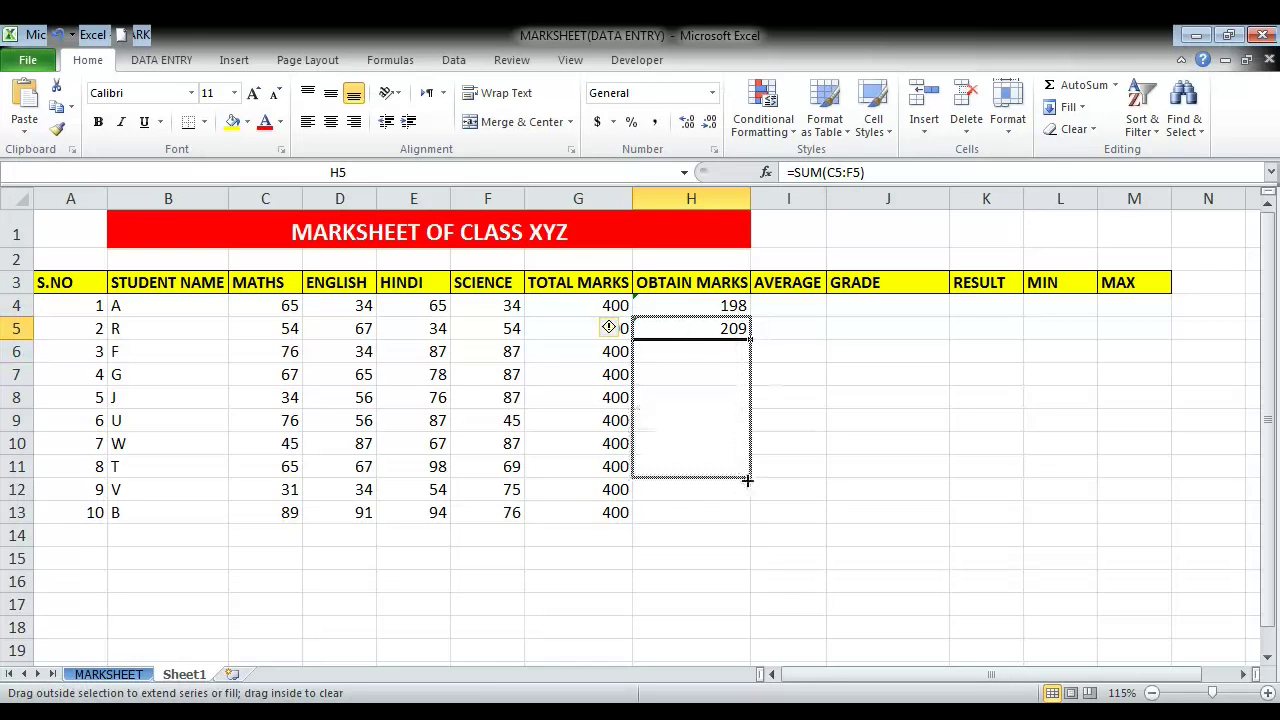
drag(745, 476, 749, 520)
click(458, 519)
click(460, 518)
drag(262, 515, 483, 512)
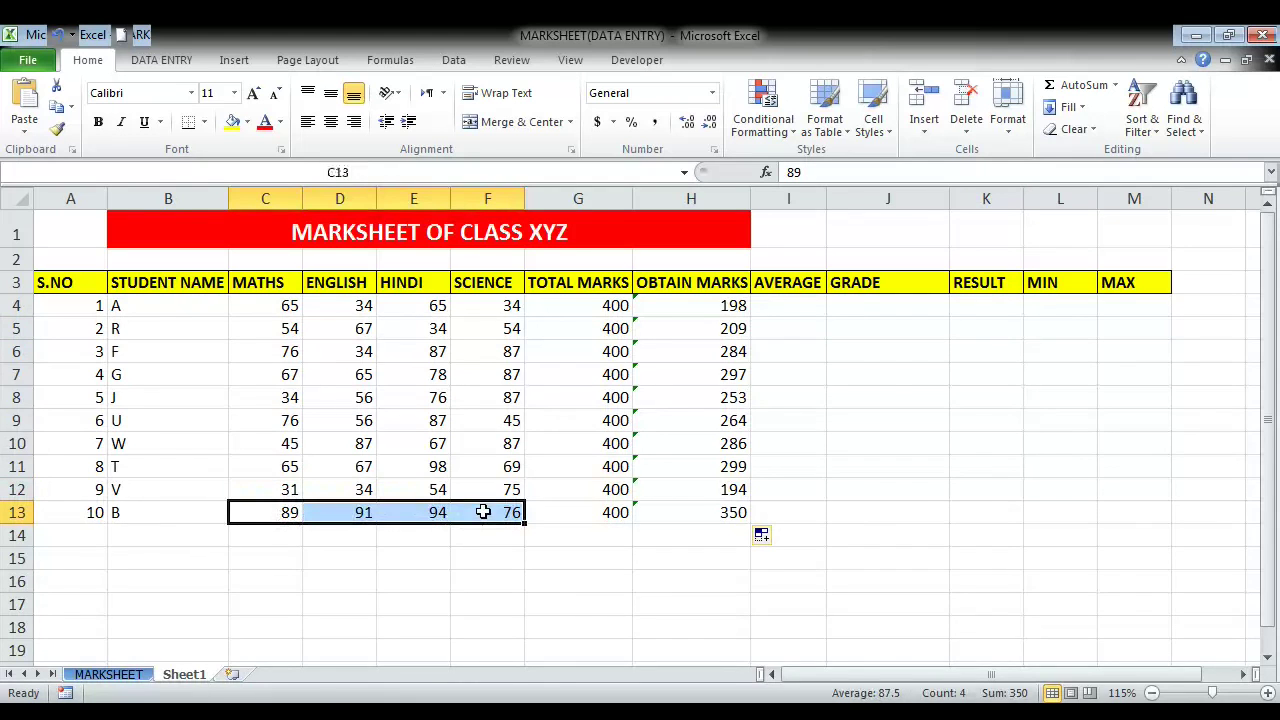
click(667, 530)
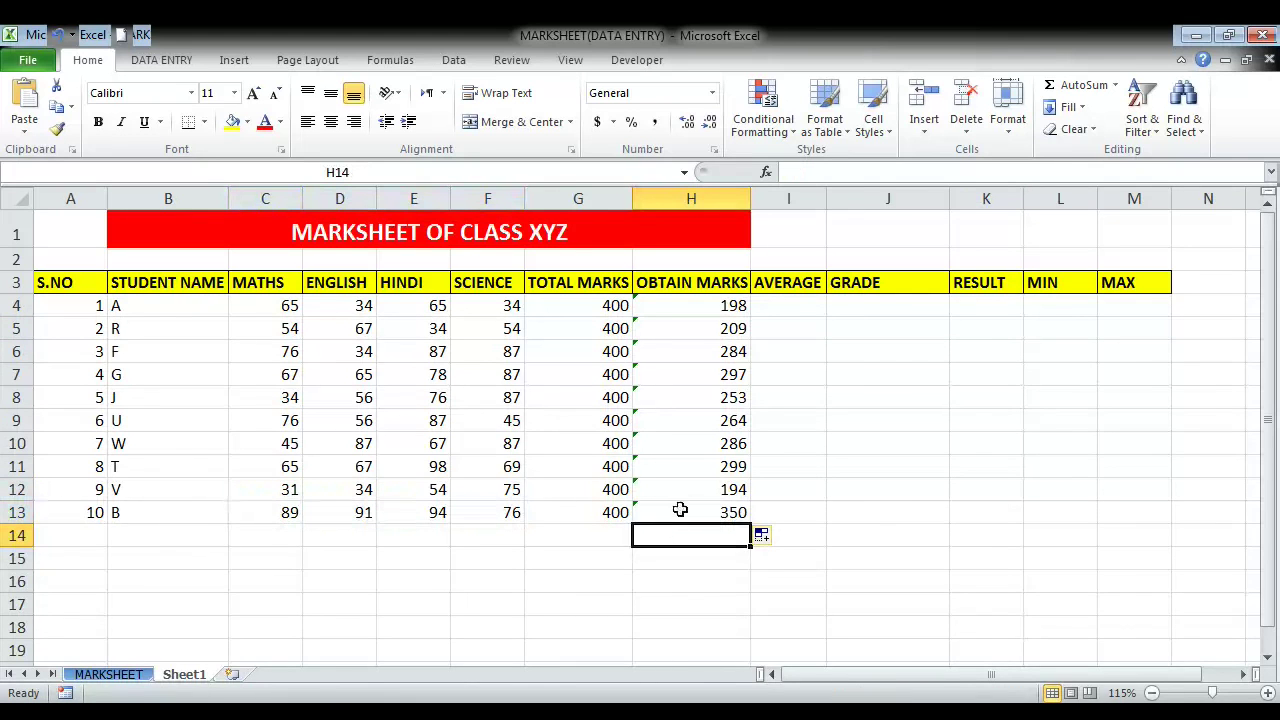
click(679, 511)
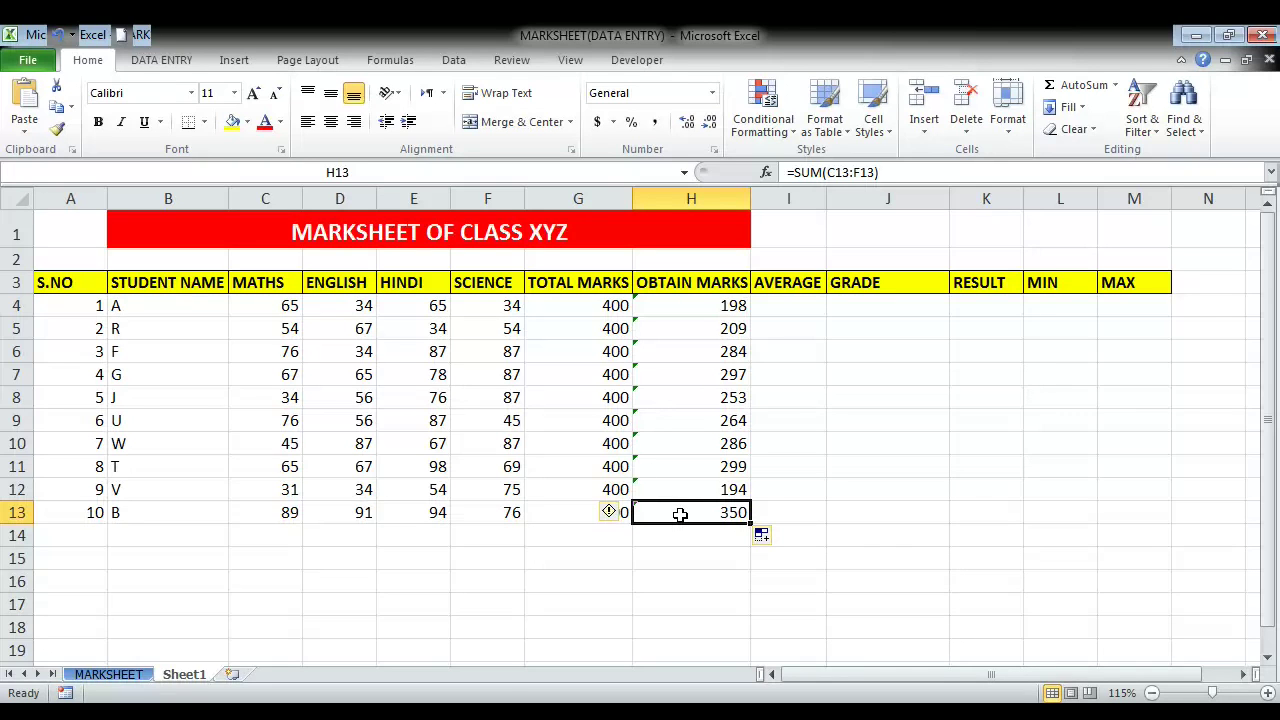
double_click(680, 515)
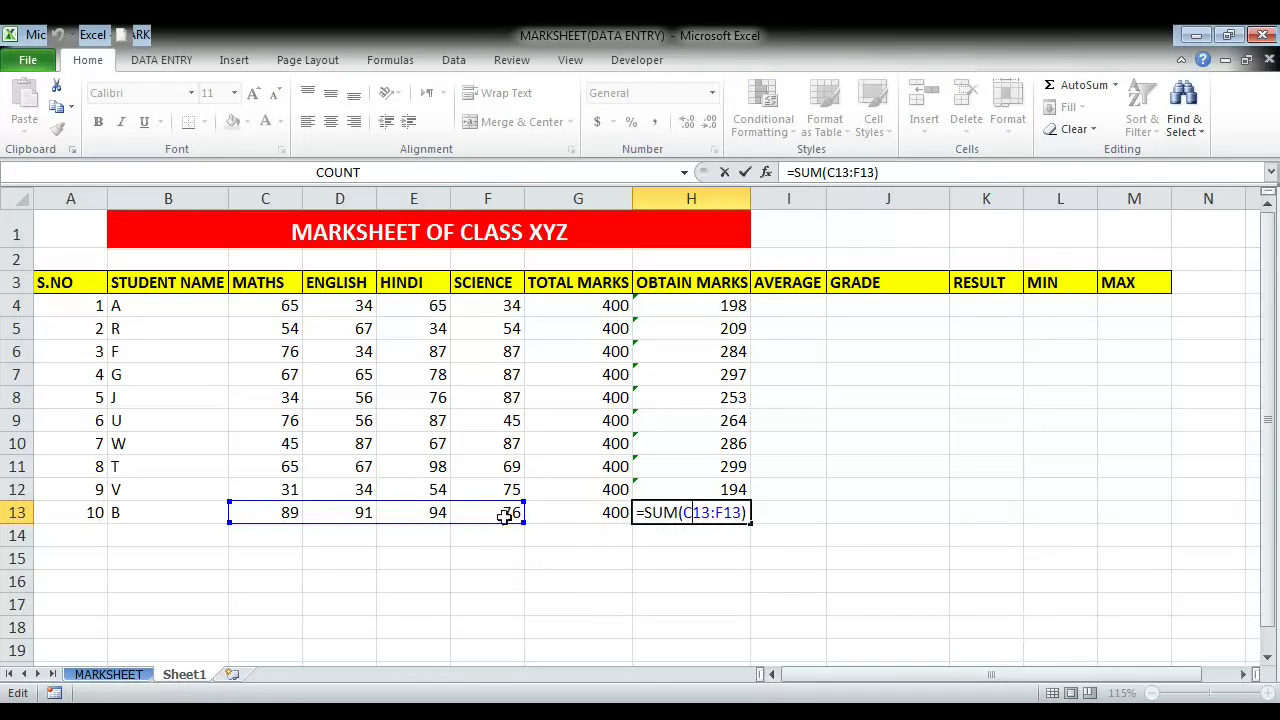
key(Return)
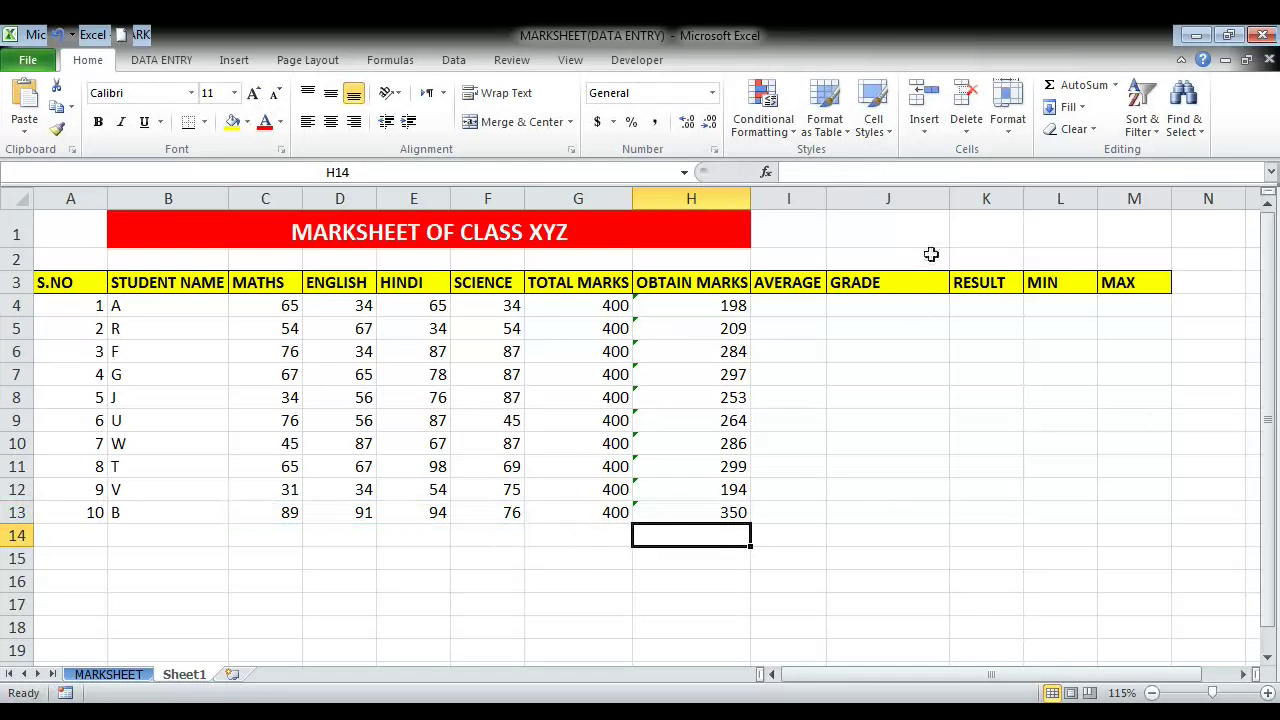
click(775, 310)
text(=)
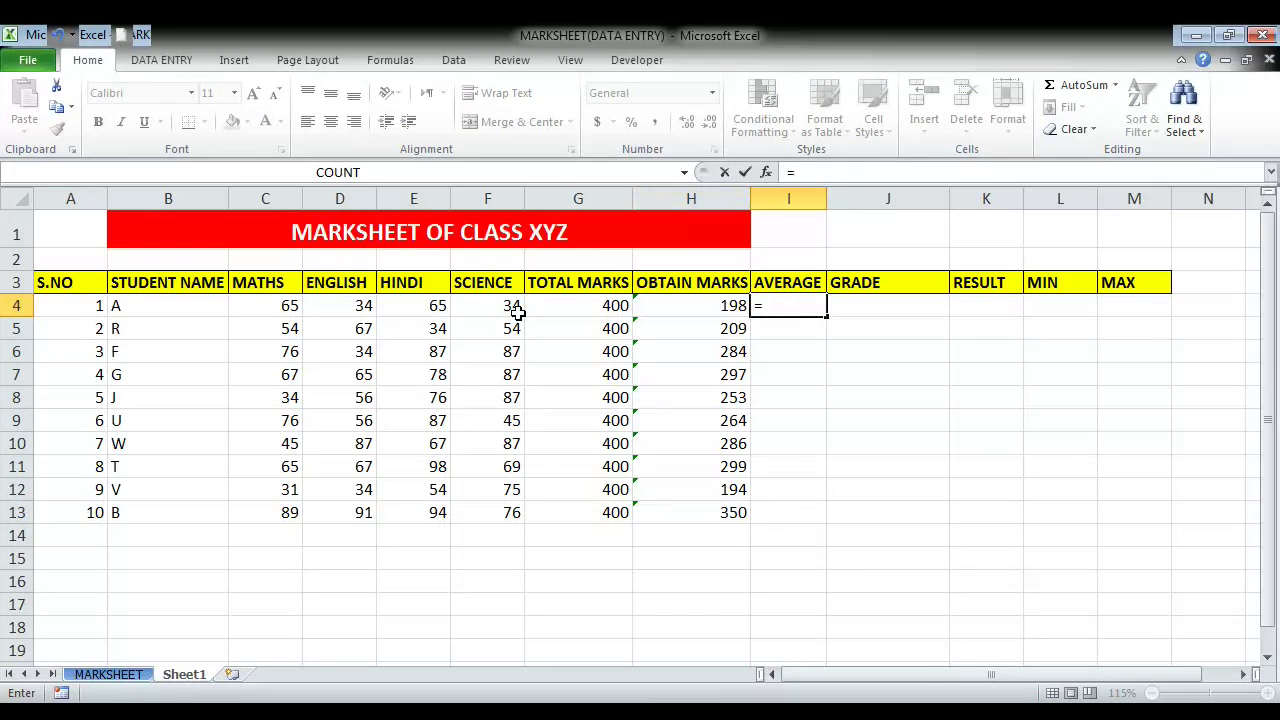
Enter =AVERAGE(C4:F4) in I4, giving 49.5 for student A
text(AV)
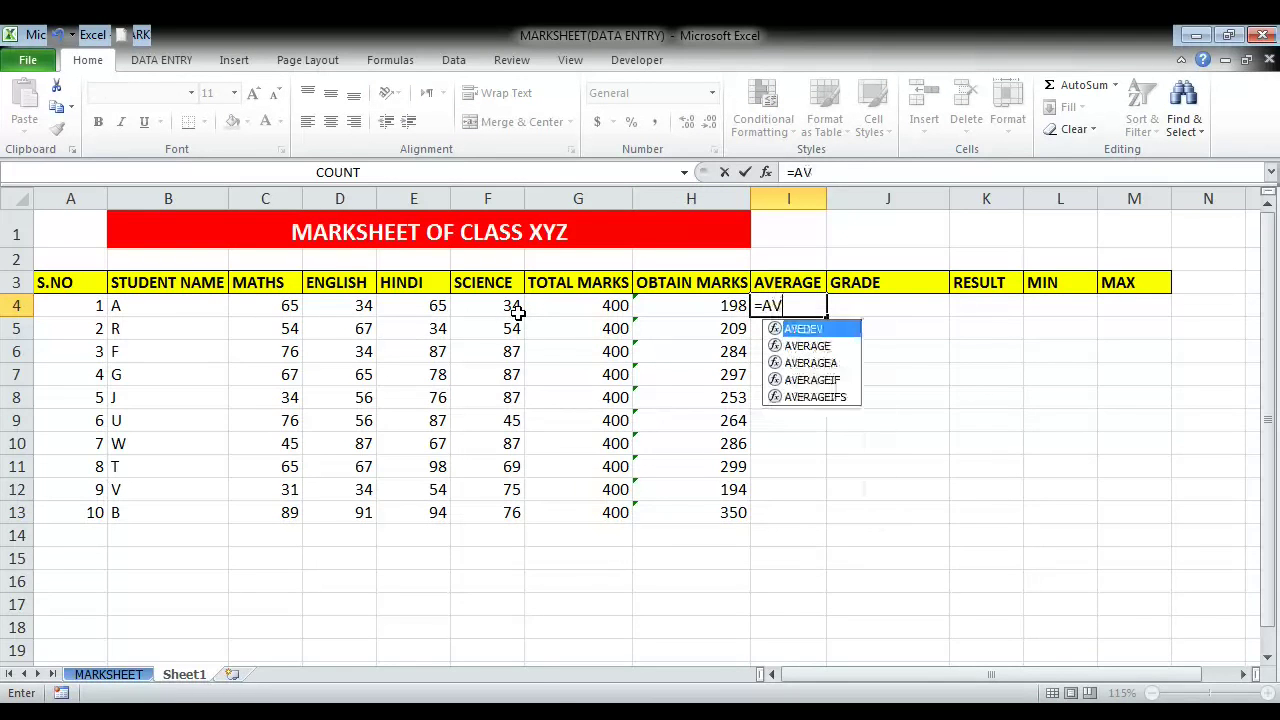
text(E)
text(RA)
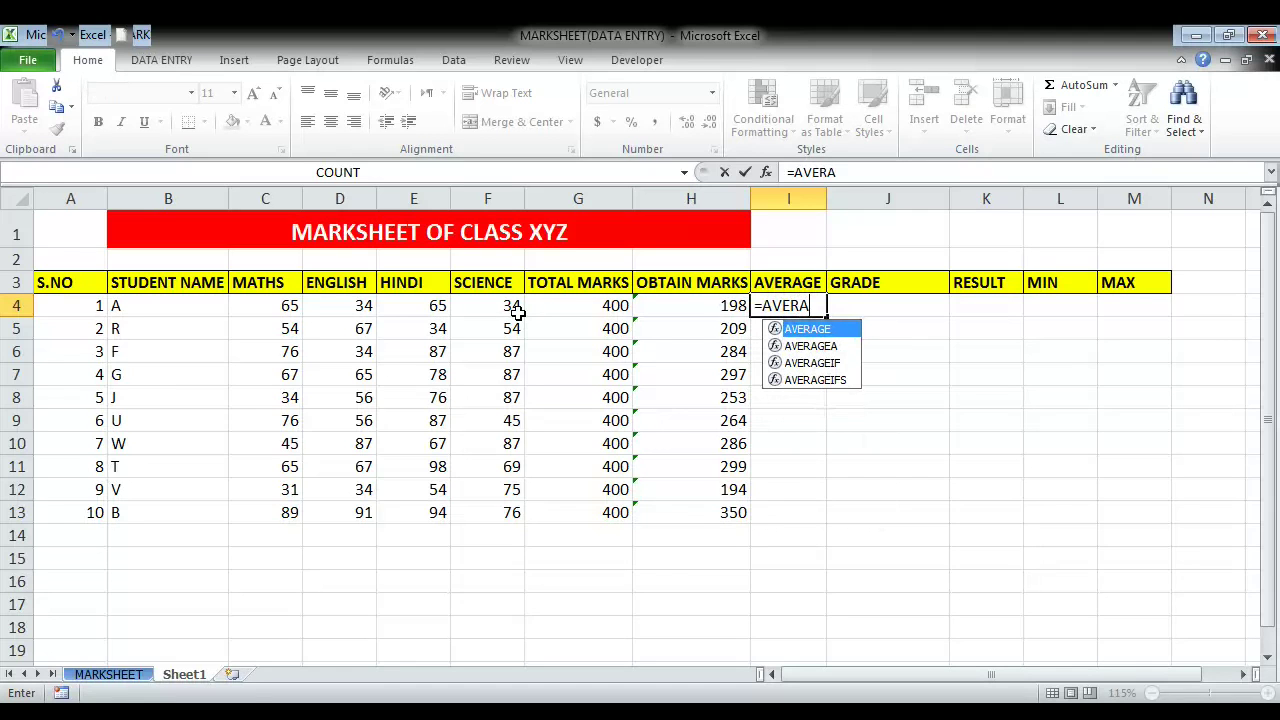
text(GE)
text(()
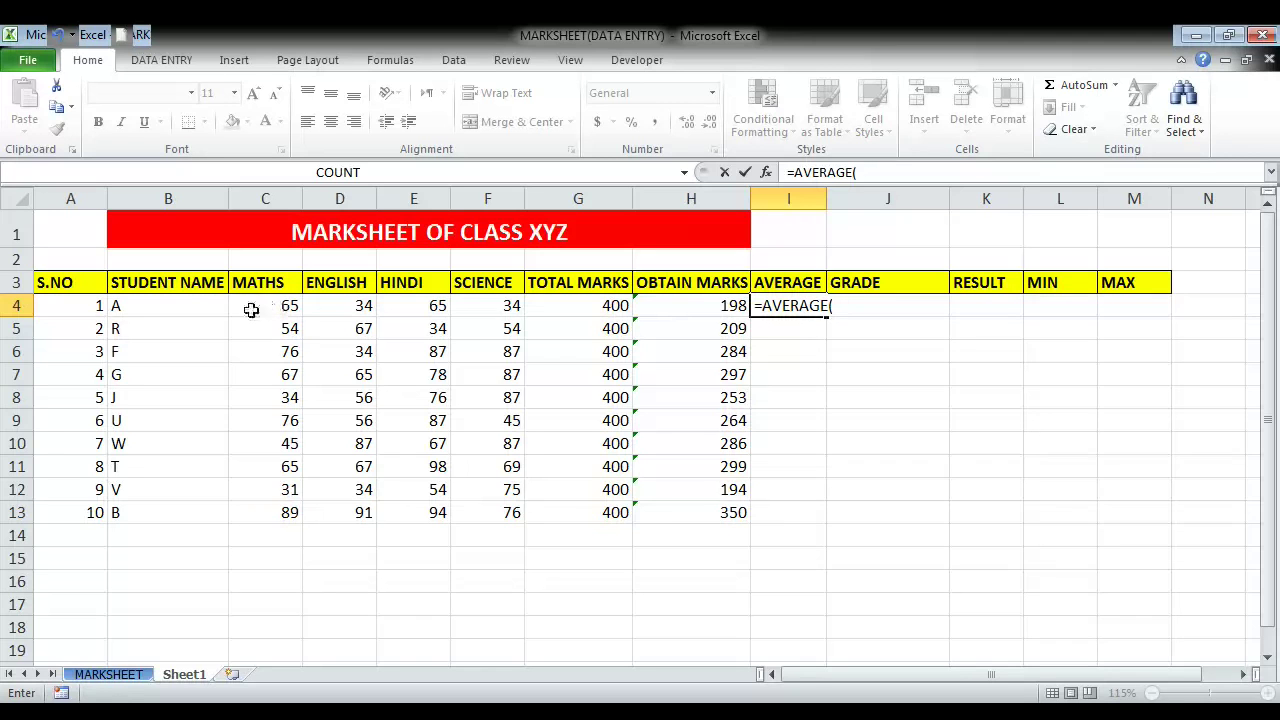
drag(266, 307, 456, 310)
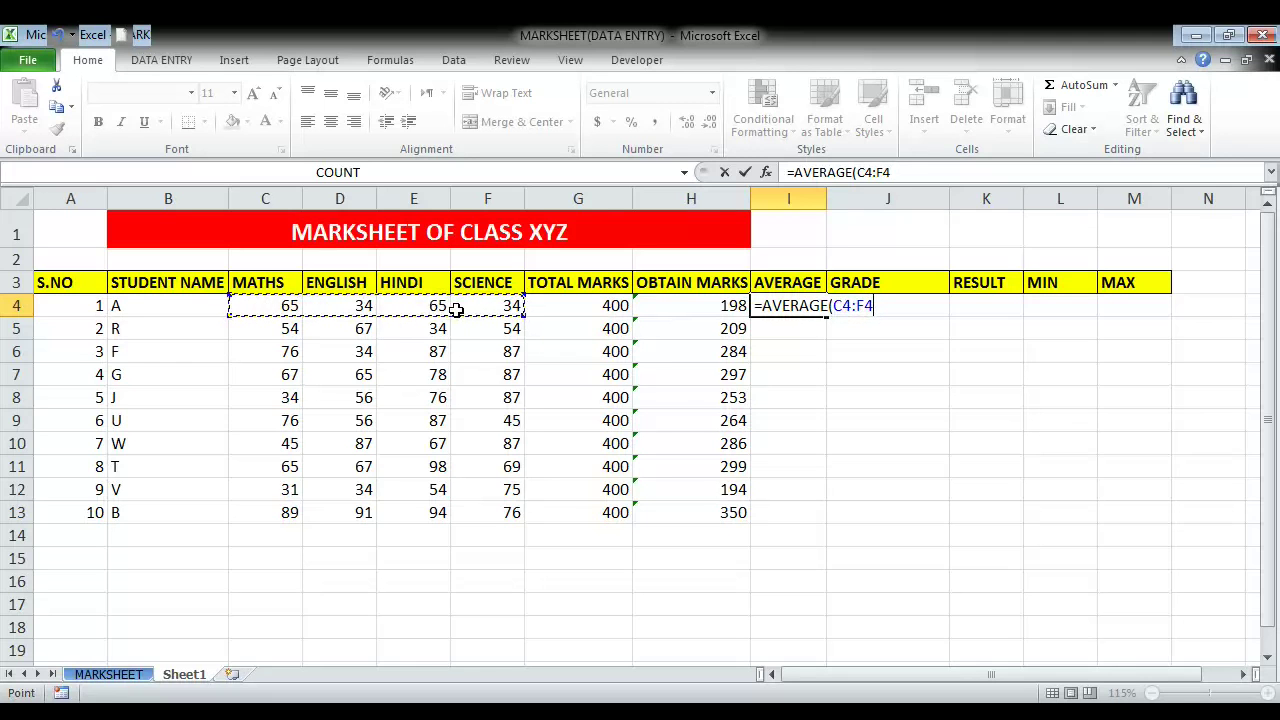
text())
key(Return)
Verify student A's four marks, then fill the average formula down to all ten students
click(790, 306)
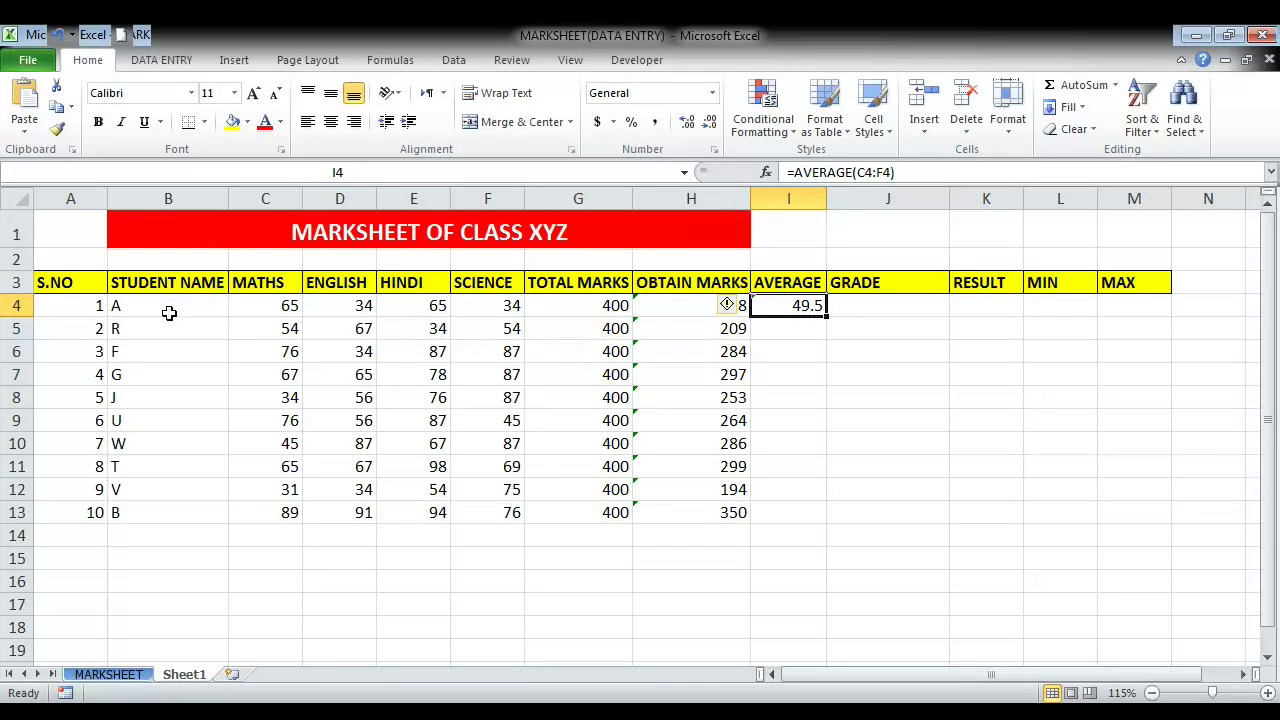
click(135, 307)
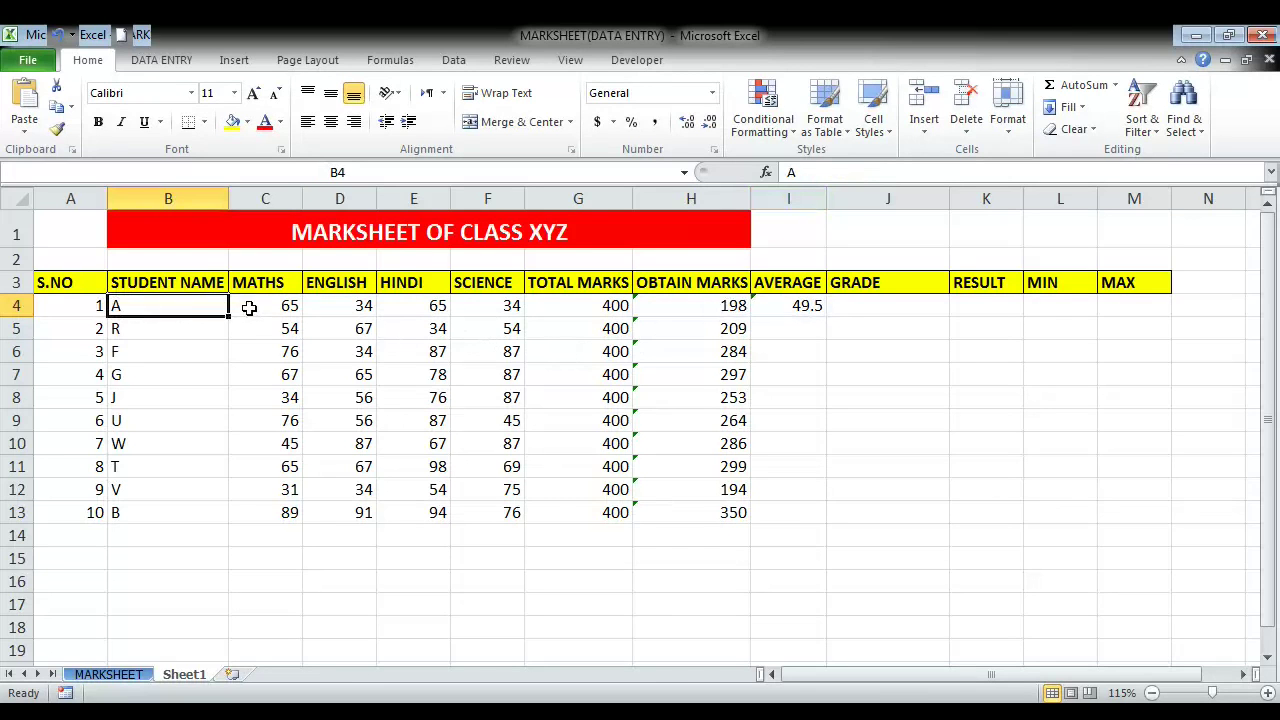
drag(249, 308, 512, 312)
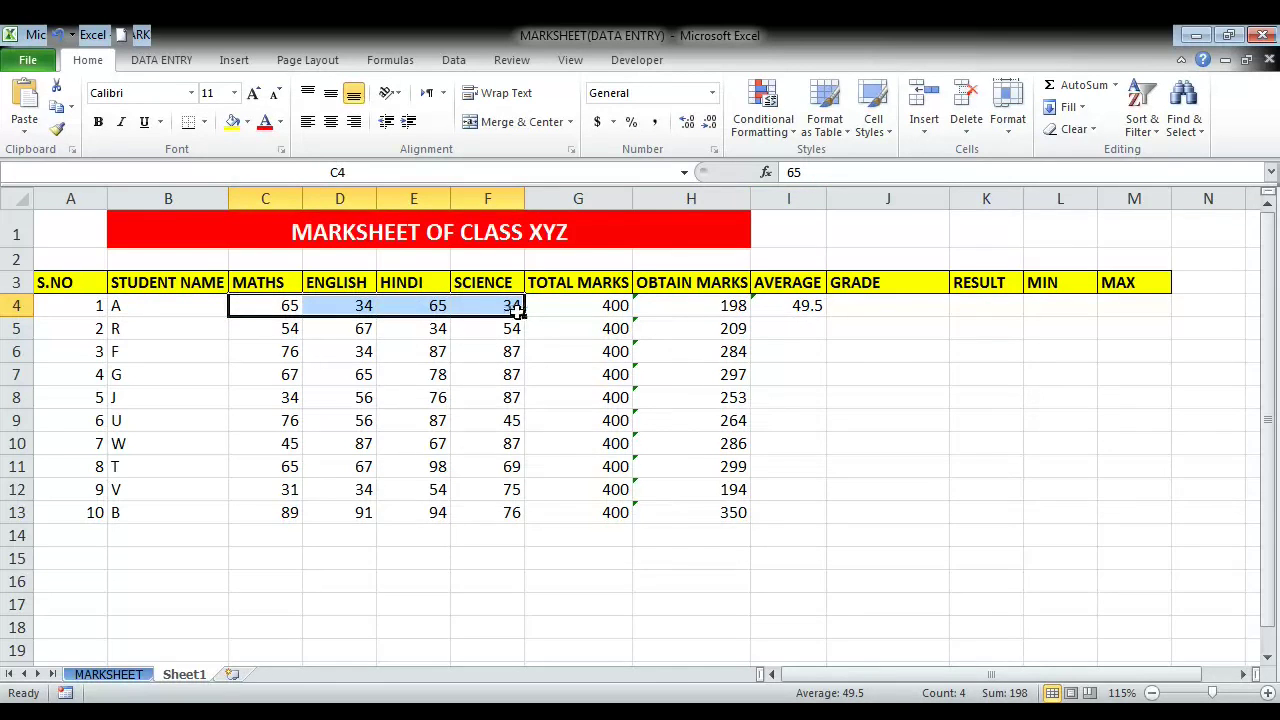
click(792, 305)
click(791, 327)
click(790, 307)
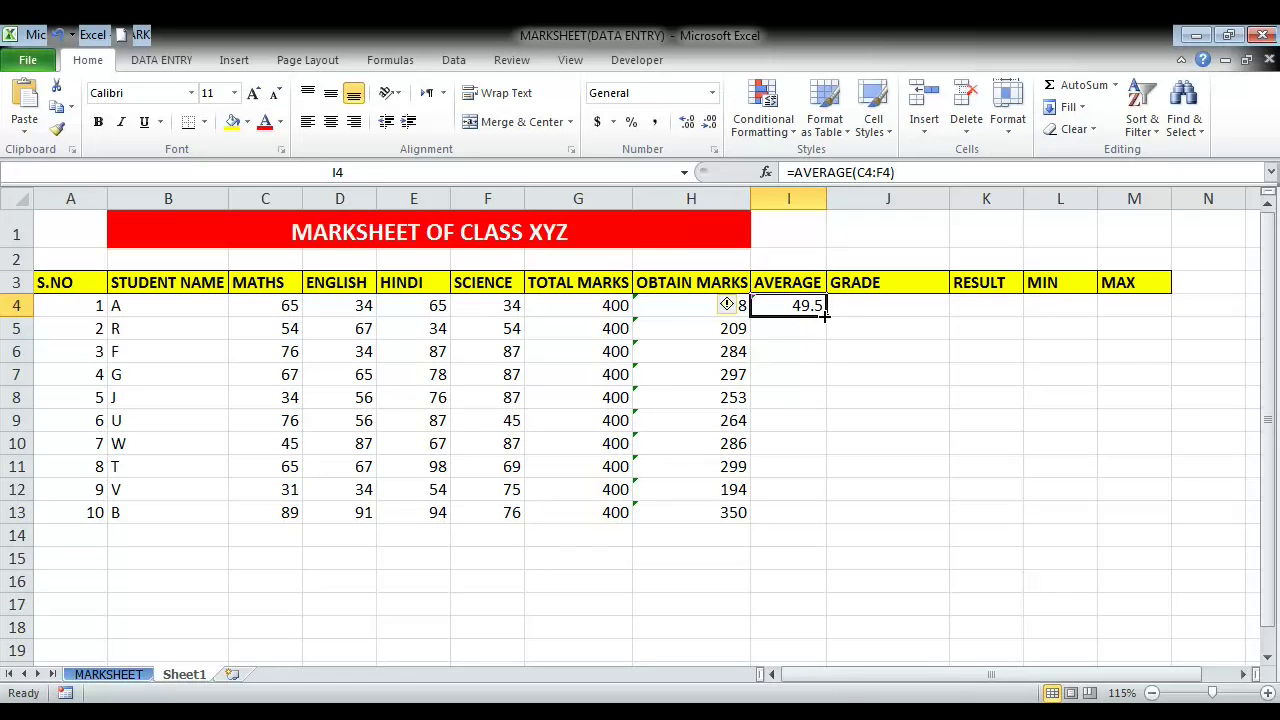
mouse_move(823, 317)
mouse_down()
mouse_move(798, 360)
mouse_move(800, 523)
mouse_up()
Widen the GRADE column and begin a formula in J4 with an equals sign
click(885, 450)
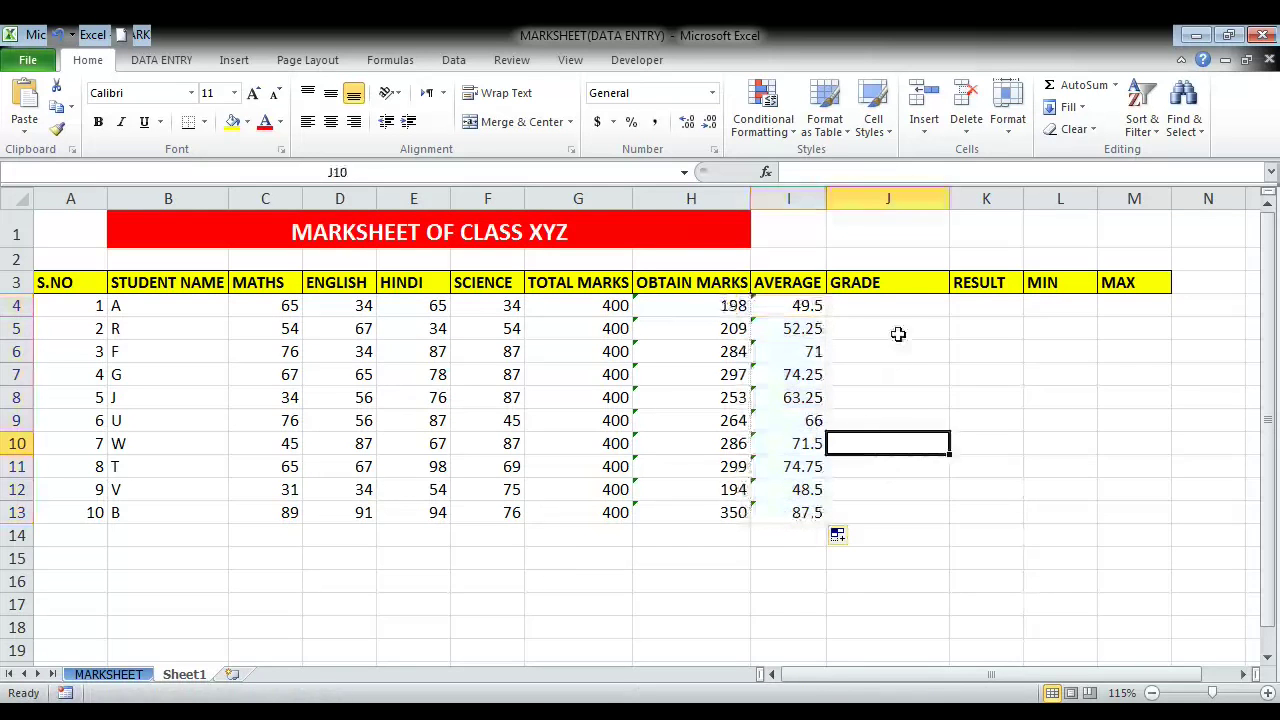
click(889, 305)
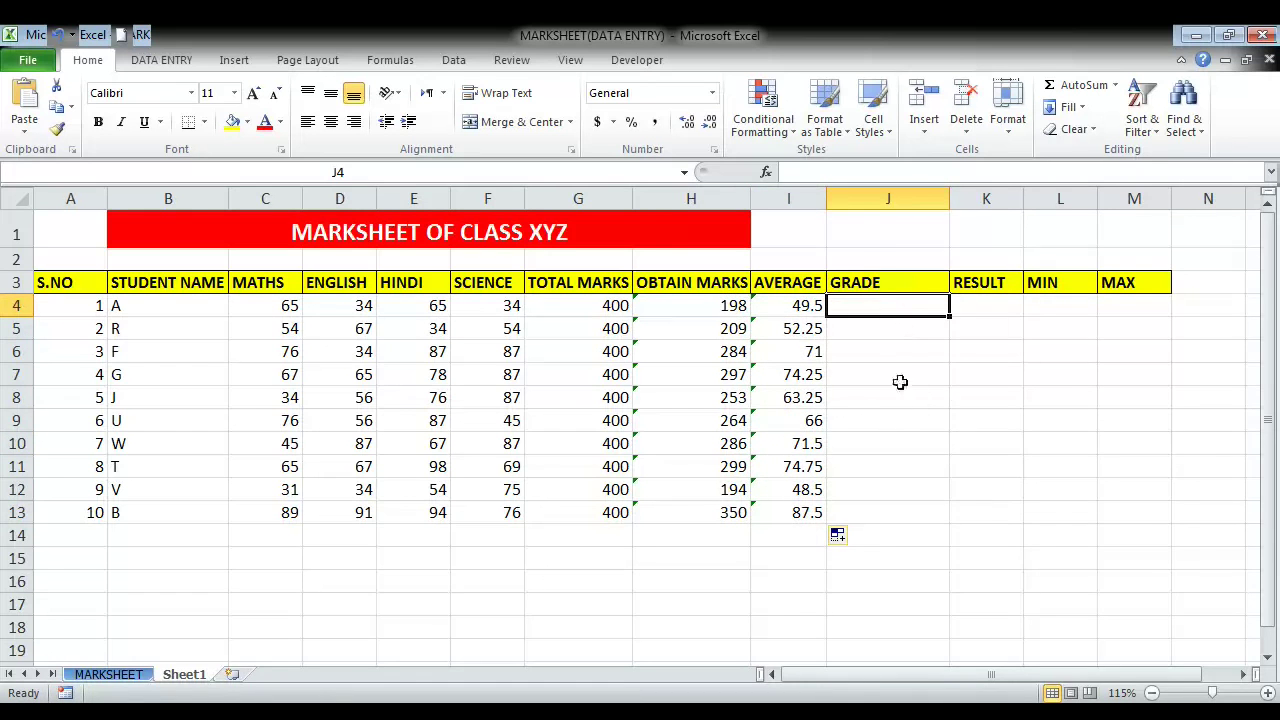
scroll(980, 382, up, 1)
scroll(980, 382, up, 1)
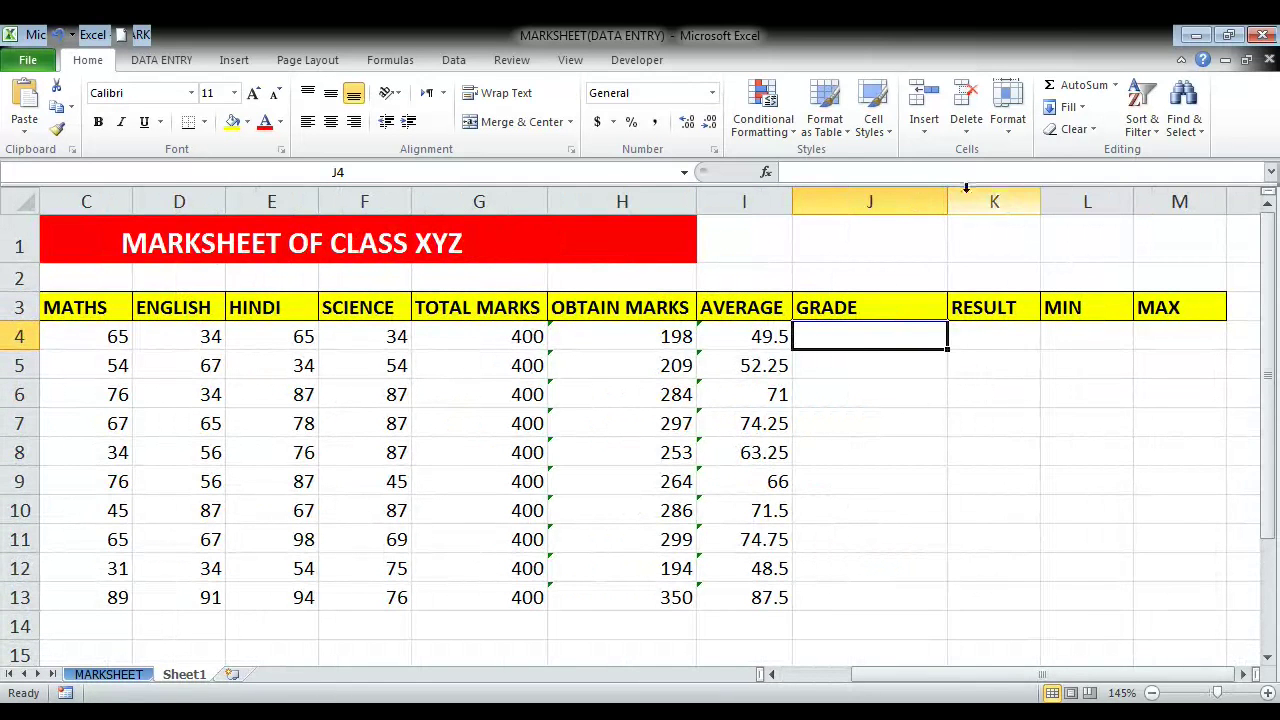
drag(948, 203, 1034, 203)
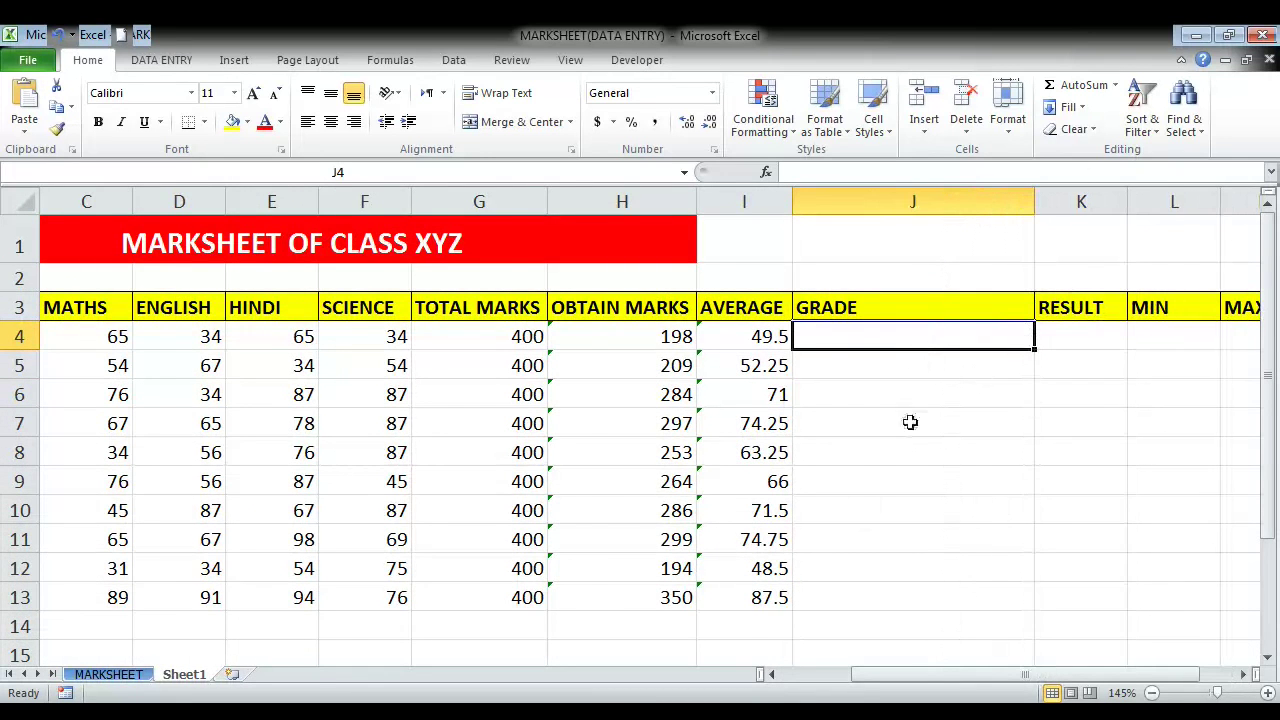
scroll(1001, 382, up, 1)
scroll(760, 360, right, 1)
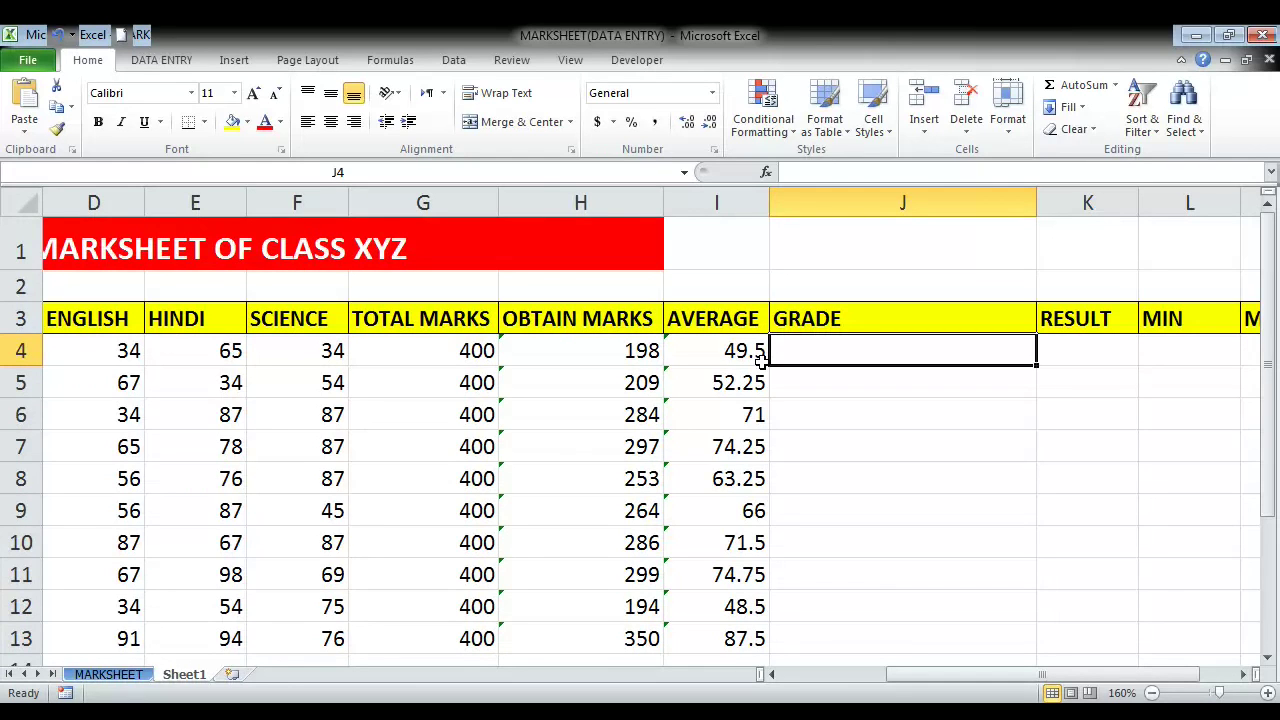
text(=)
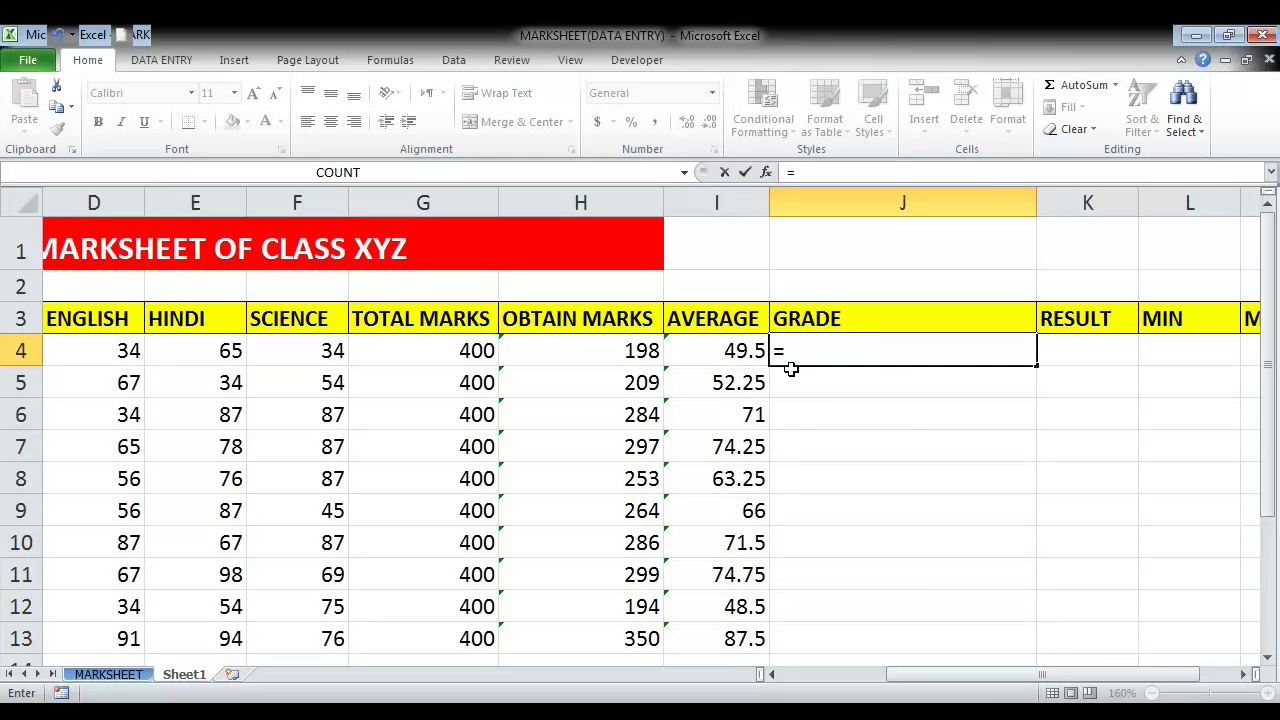
In J4, type the start of the grade formula: =IF(I4>=90,"A+",IF
text(IF()
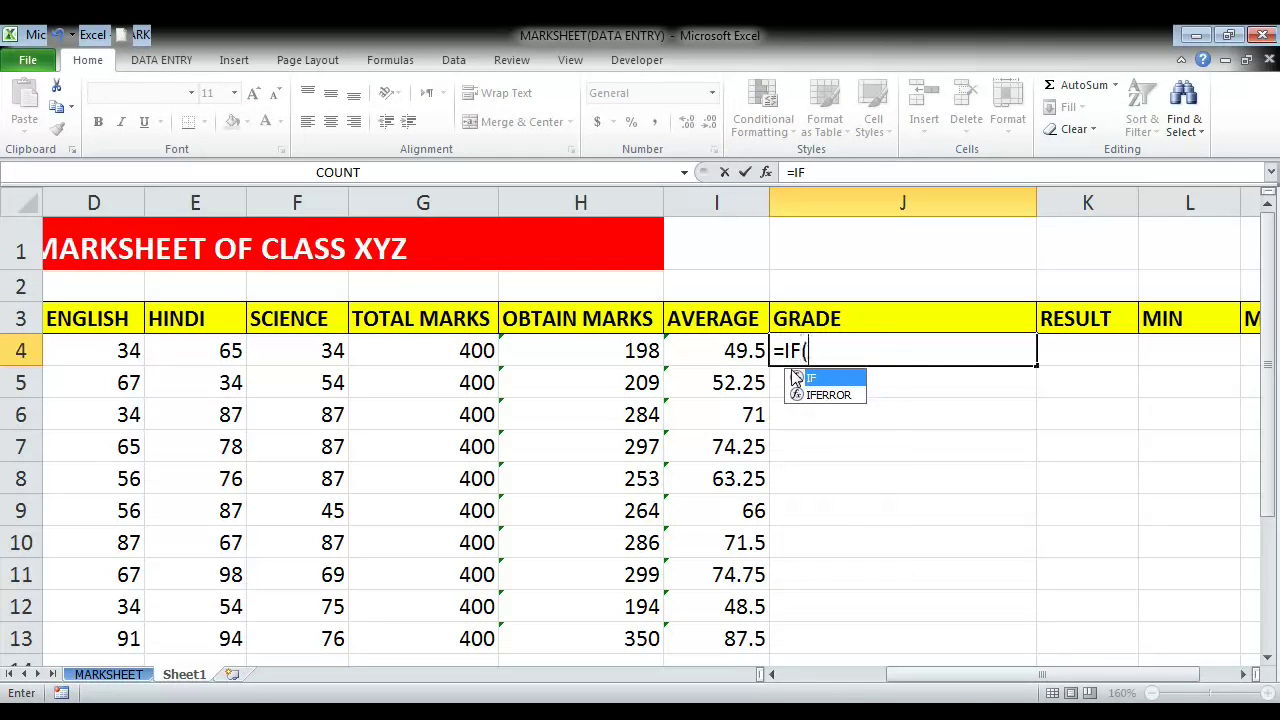
click(727, 350)
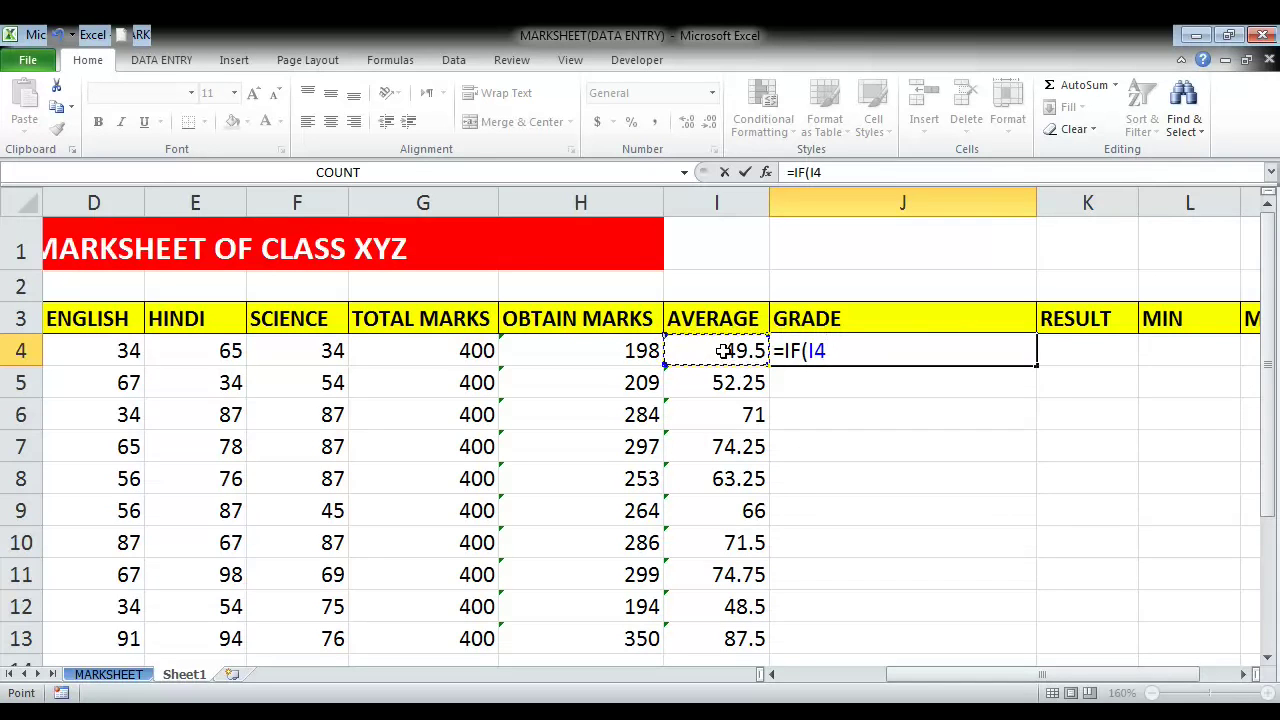
text(>)
text(=)
text(90)
text(,)
text("A)
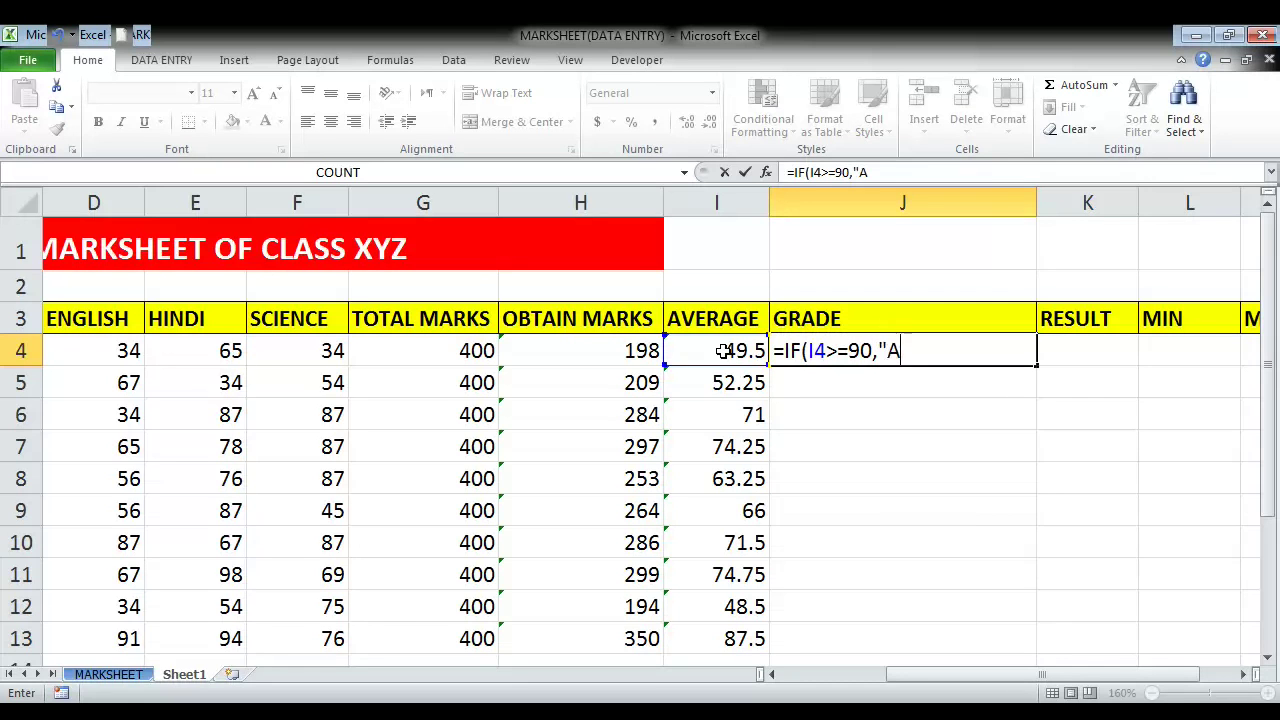
text(=)
key(BackSpace)
text(+)
text(",)
text(IF)
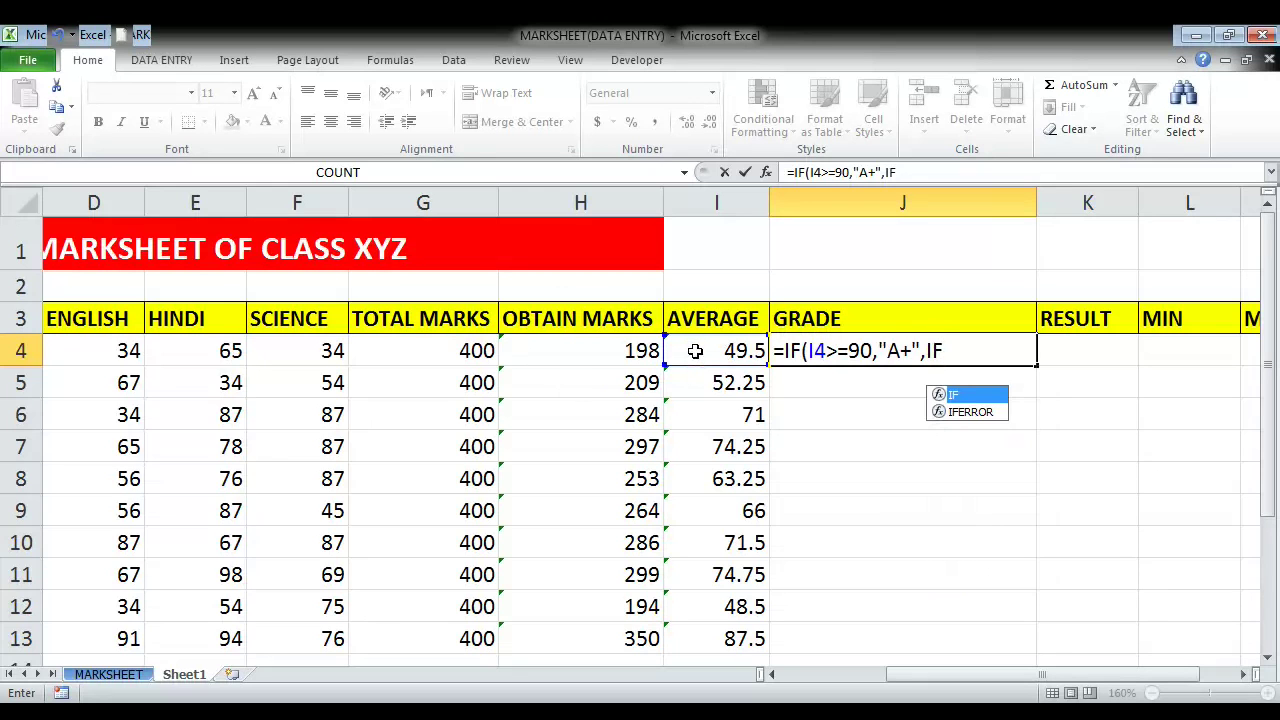
Add the IF(I4>=80,"A" and IF(I4>=70,"B" tests, then dismiss the missing-parenthesis warning
text(()
click(726, 356)
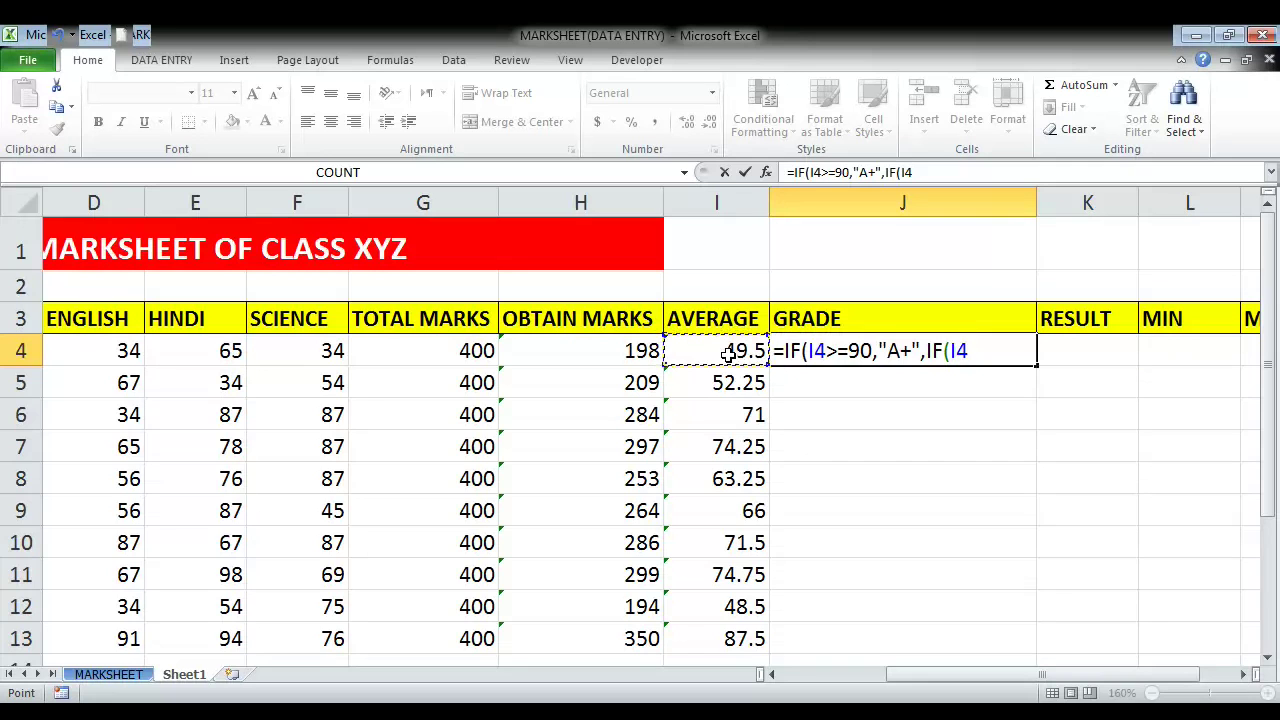
text(>)
text(=)
text(80)
text(,")
text(A")
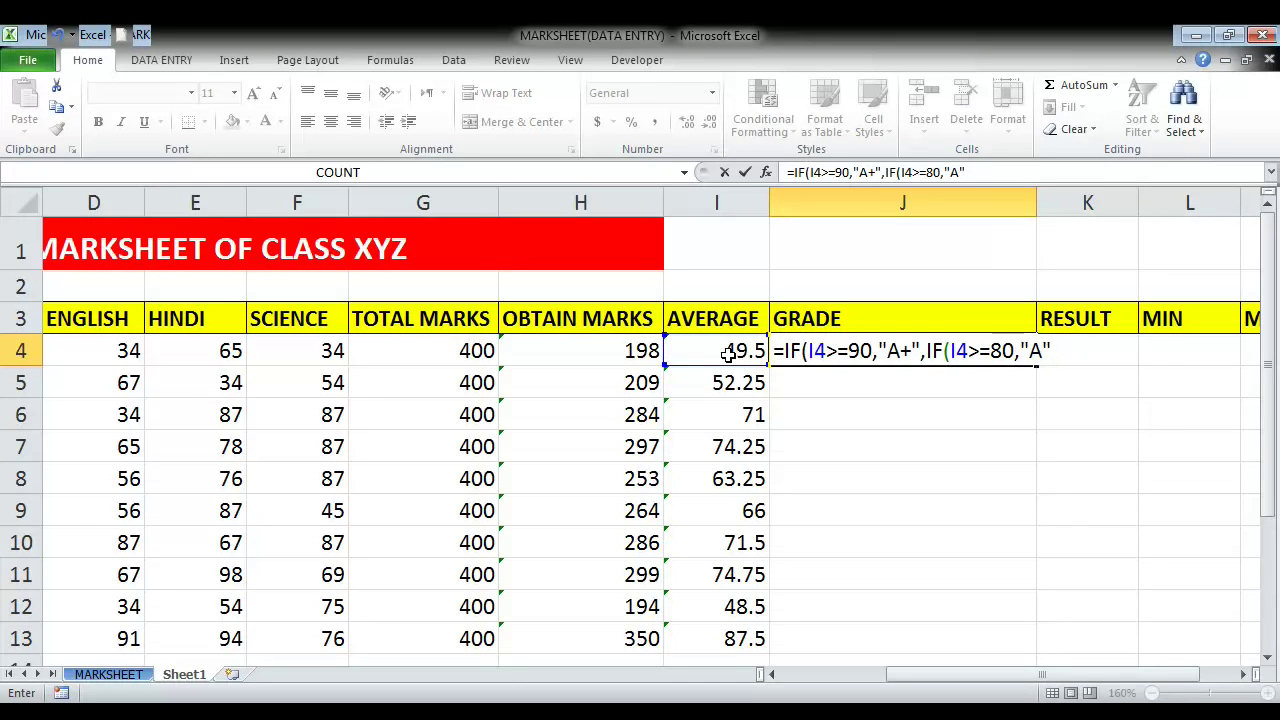
text(,)
text(I)
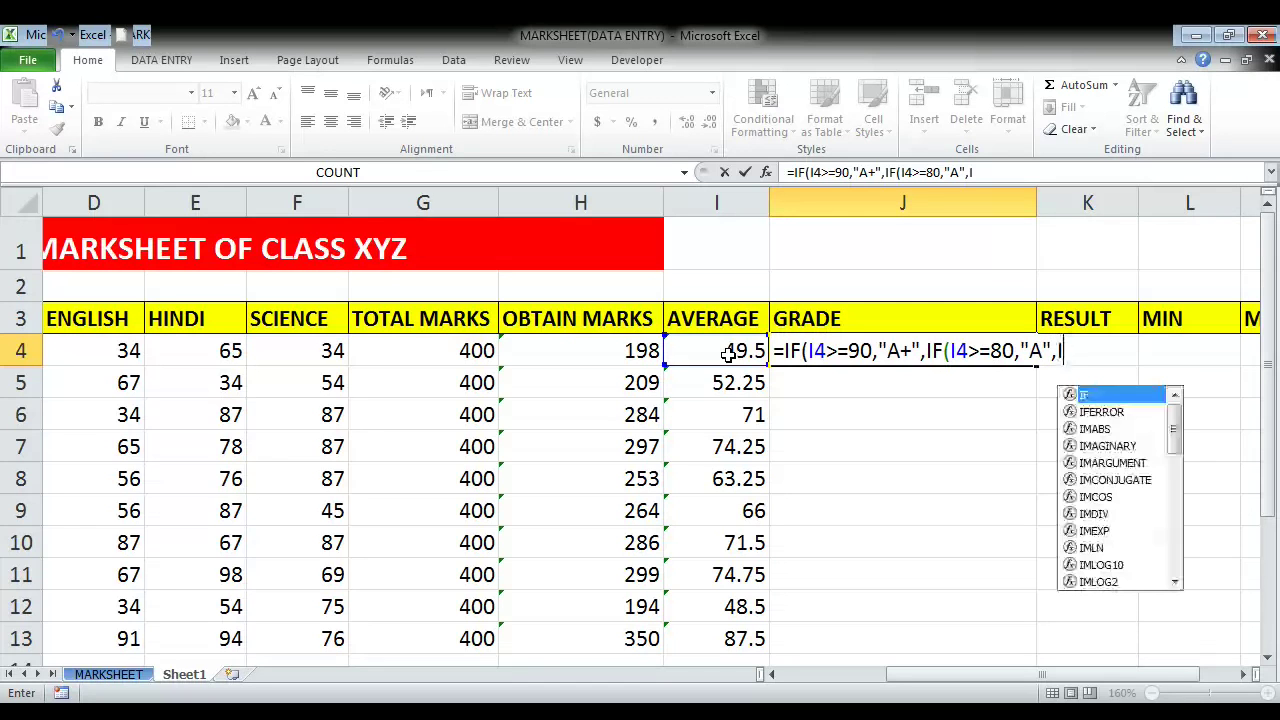
text(F()
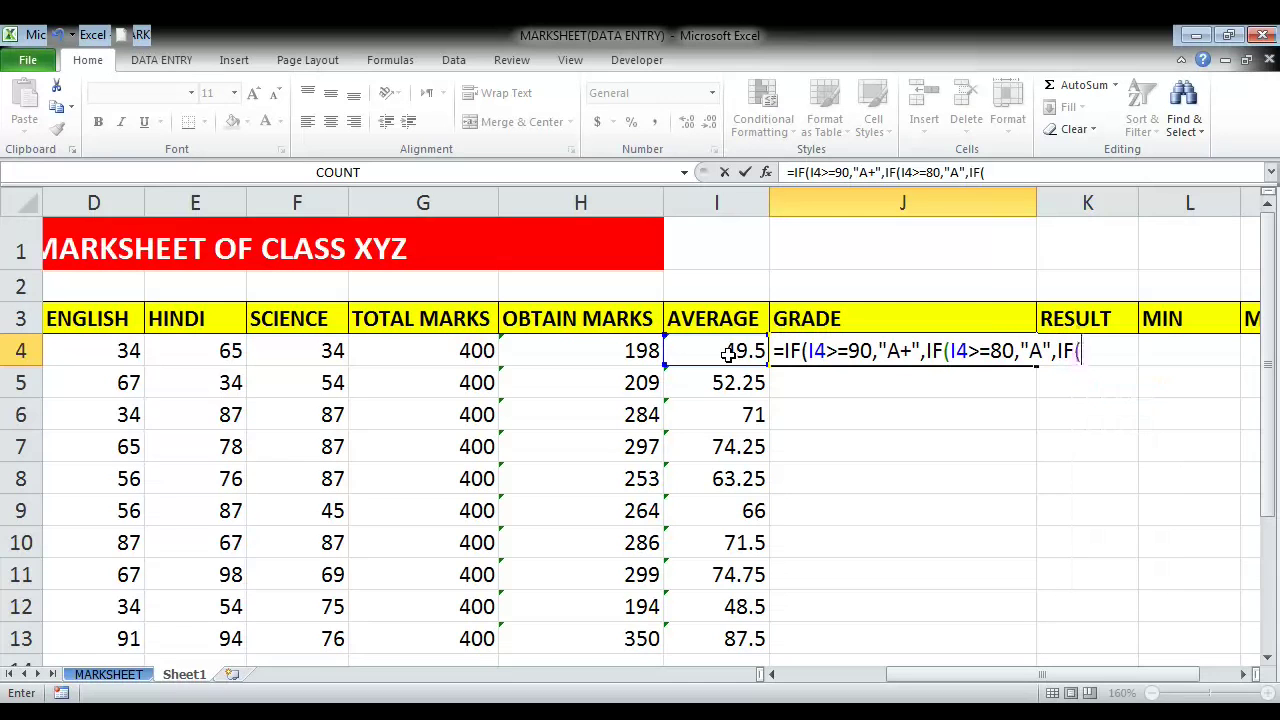
click(728, 352)
text(>=)
text(70,")
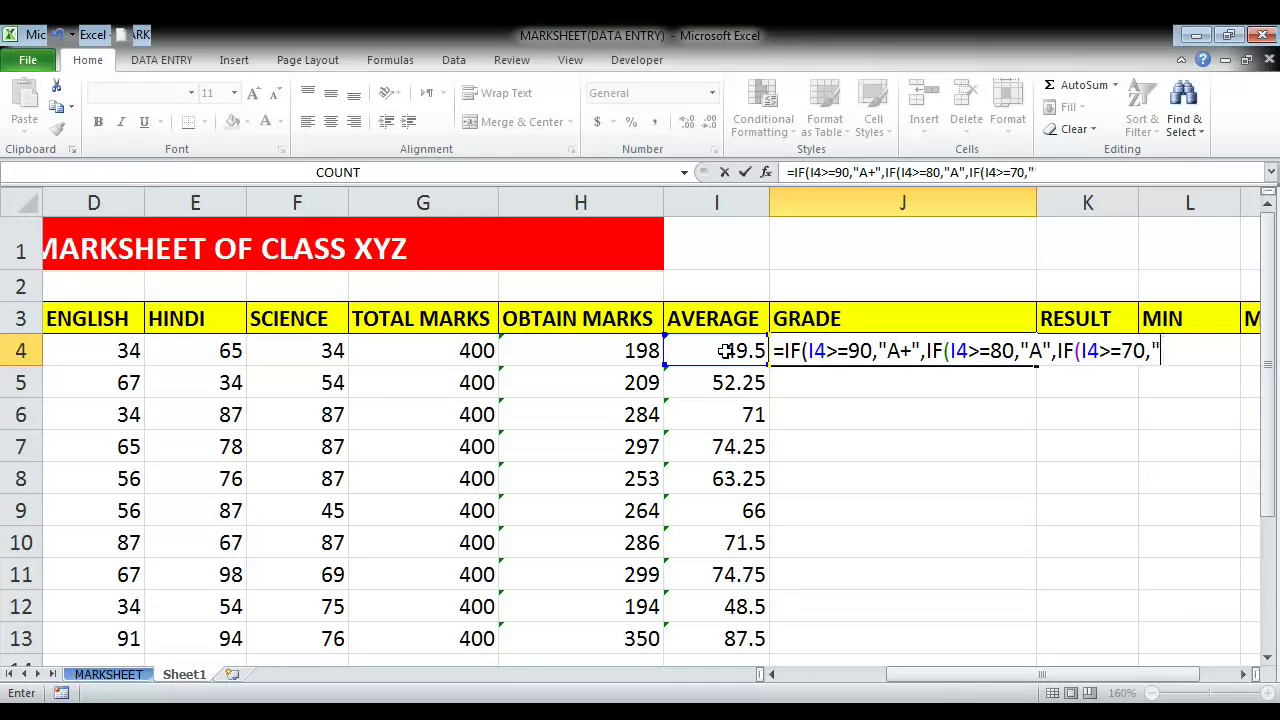
text(B")
text(,)
text(IF)
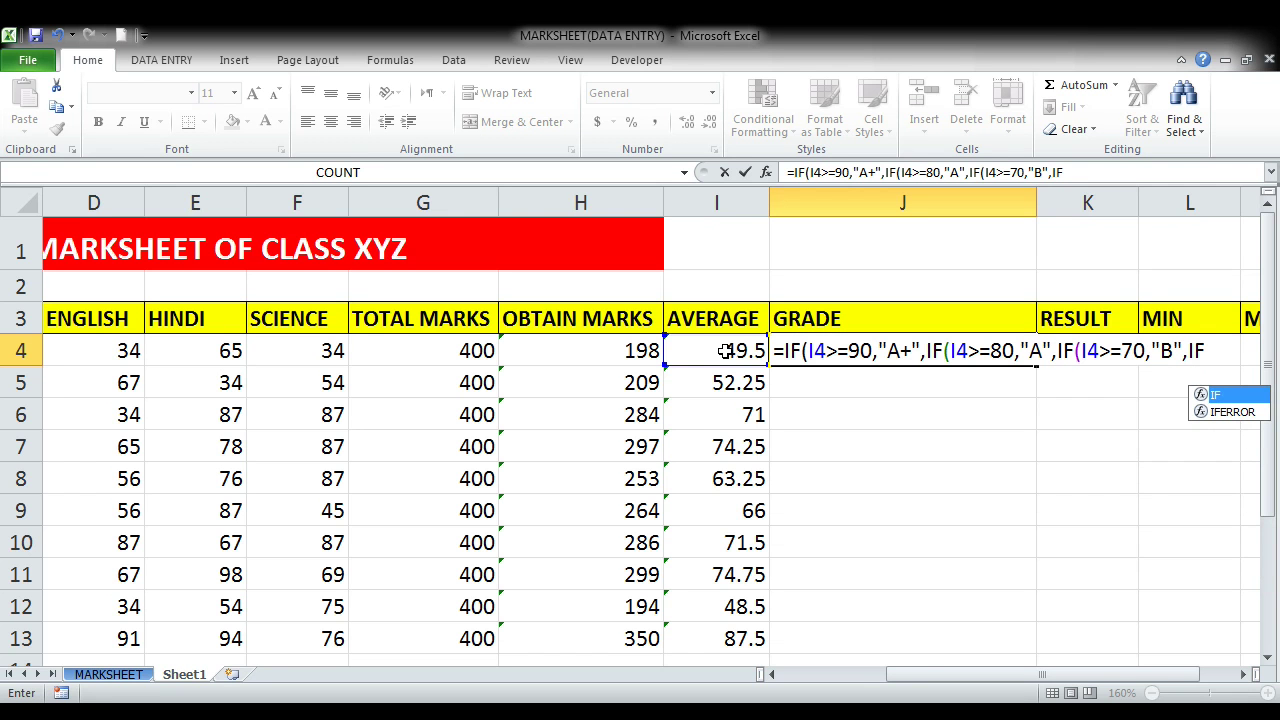
drag(905, 676, 935, 676)
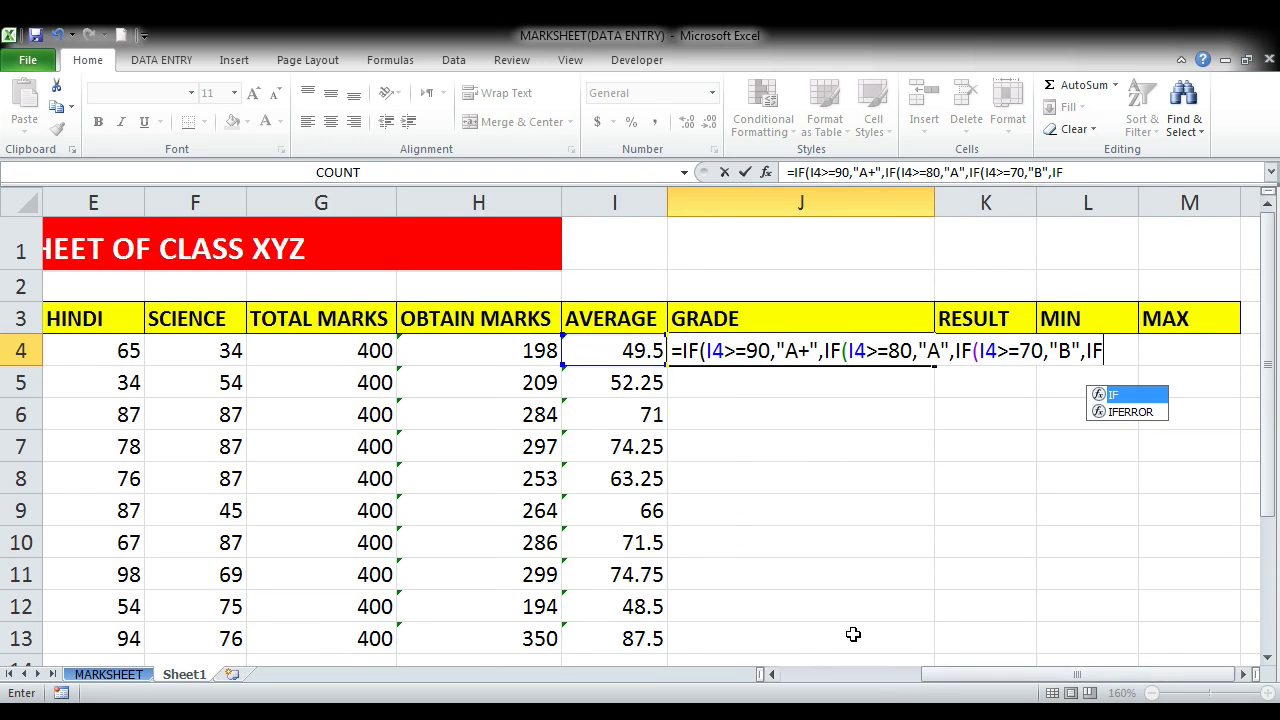
click(622, 350)
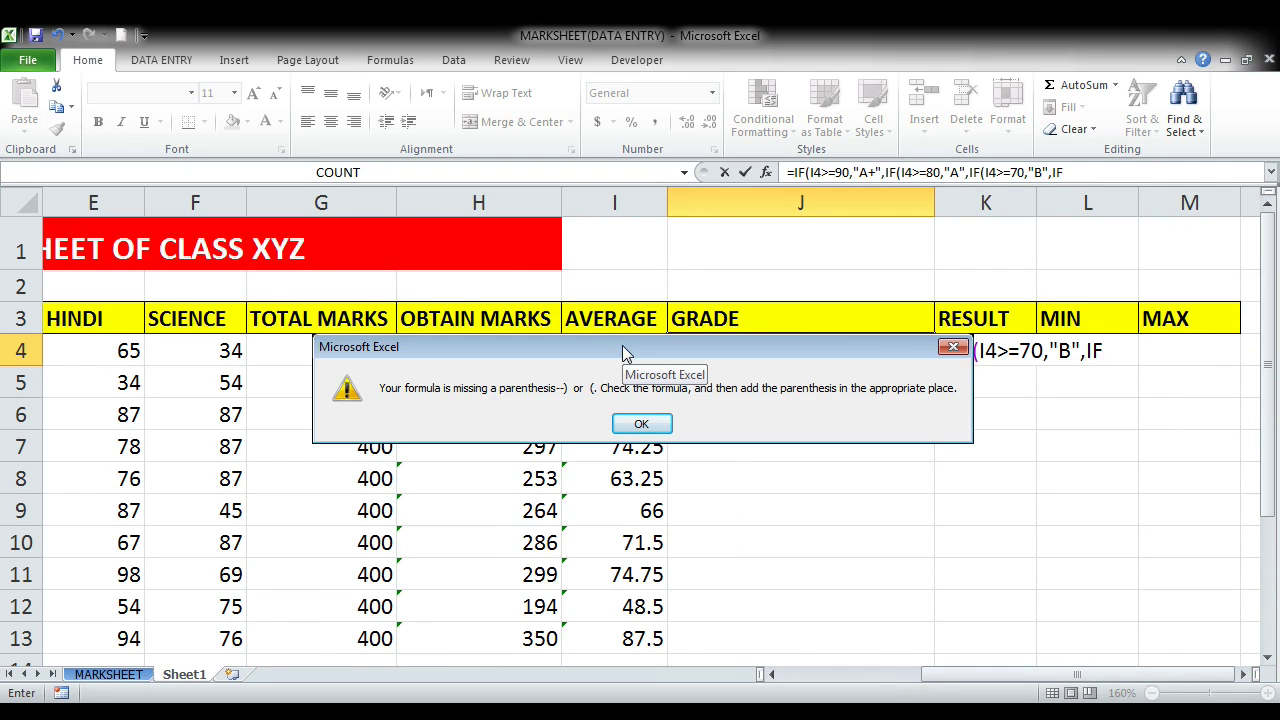
Resume editing J4 and append a fourth test, IF(I4>=60,"C",
click(955, 338)
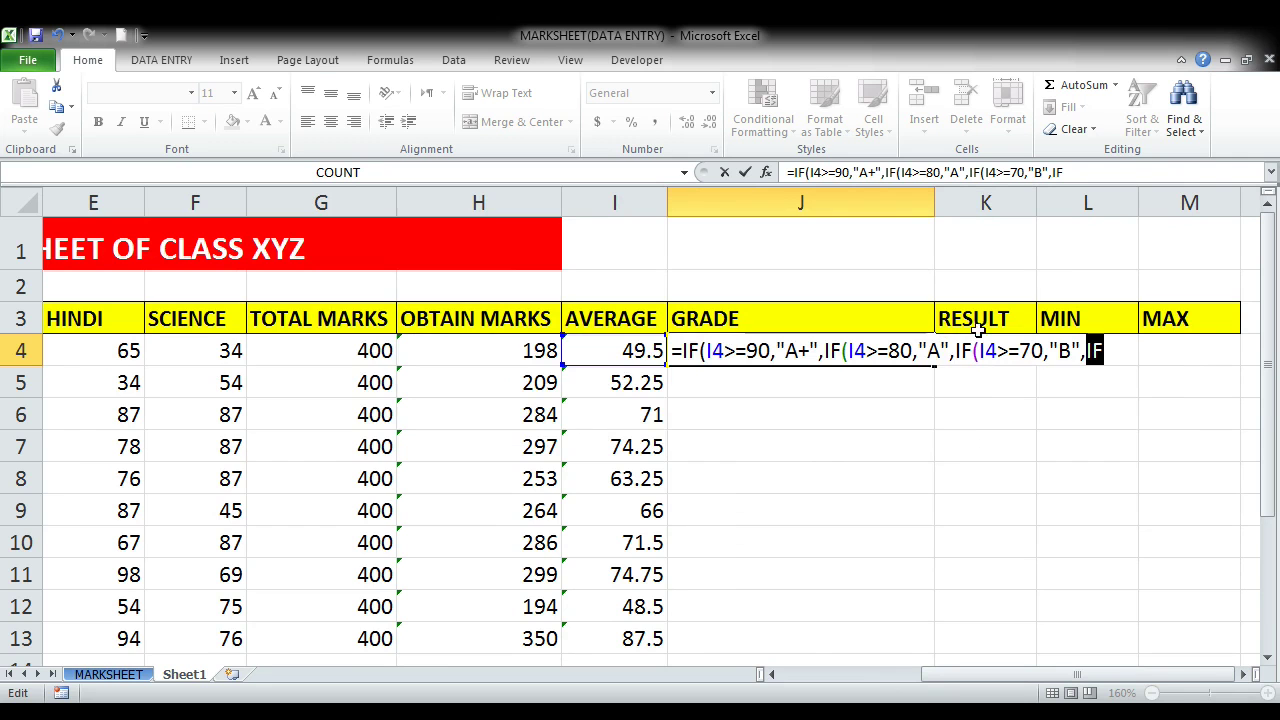
click(1113, 353)
text(()
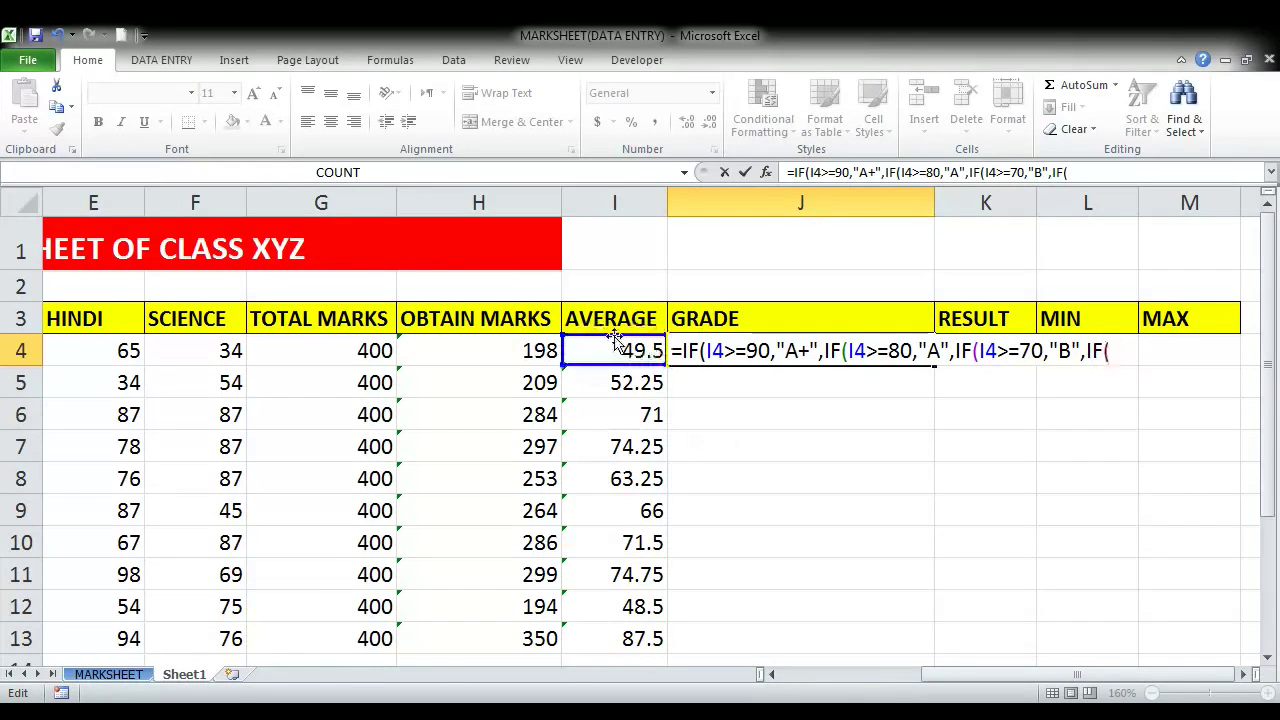
click(585, 350)
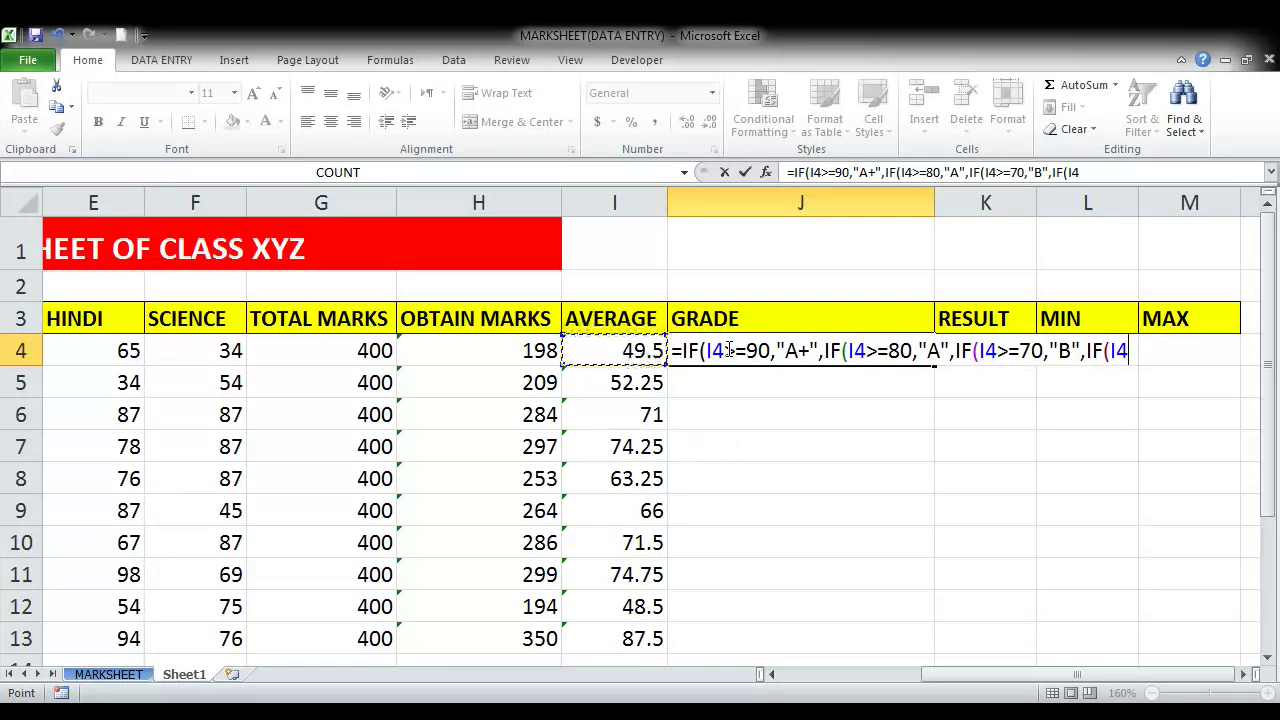
text(>=)
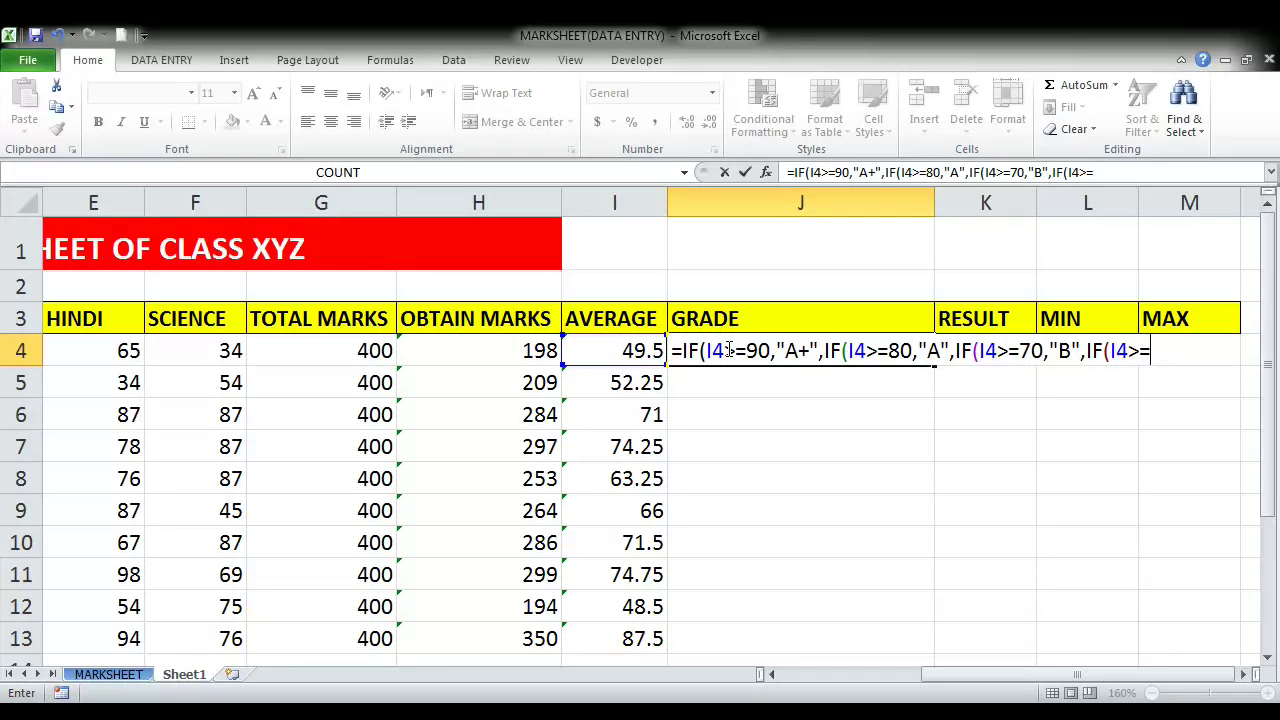
text(60)
text(,)
text("C)
text(")
text(,)
Close the formula with "D" and four parentheses, committing J4 so it shows D
text(")
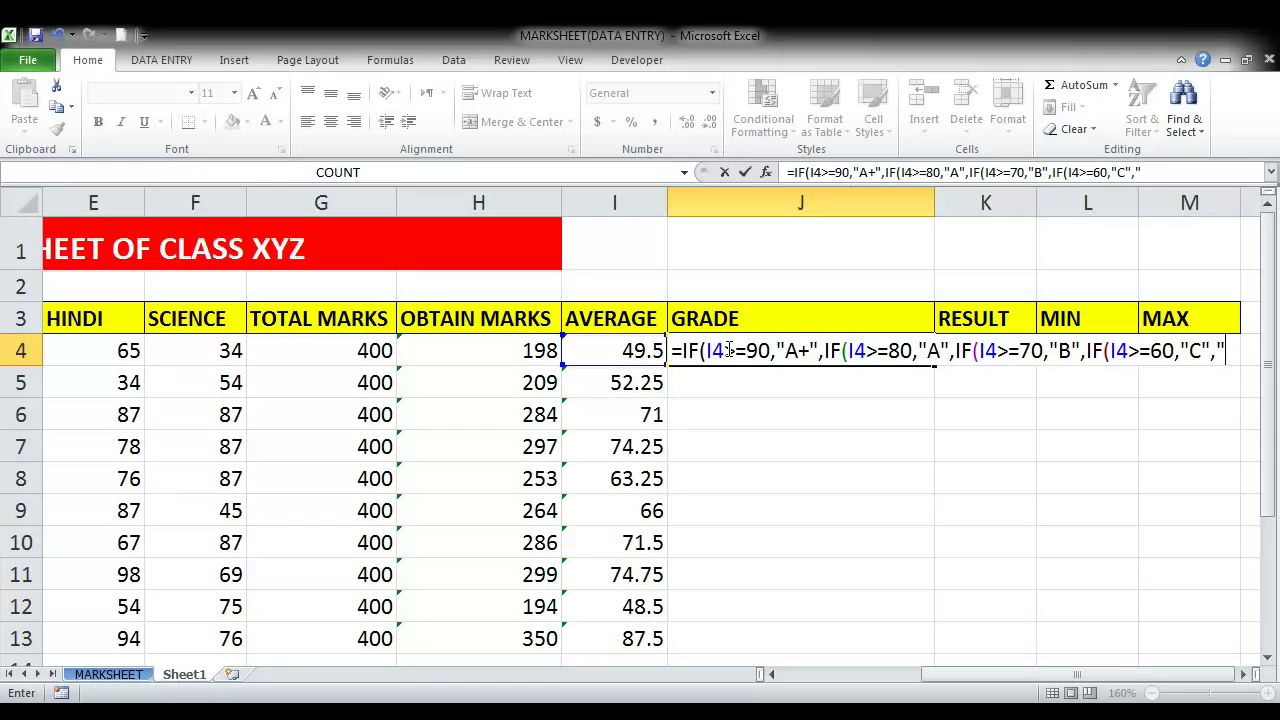
text(D")
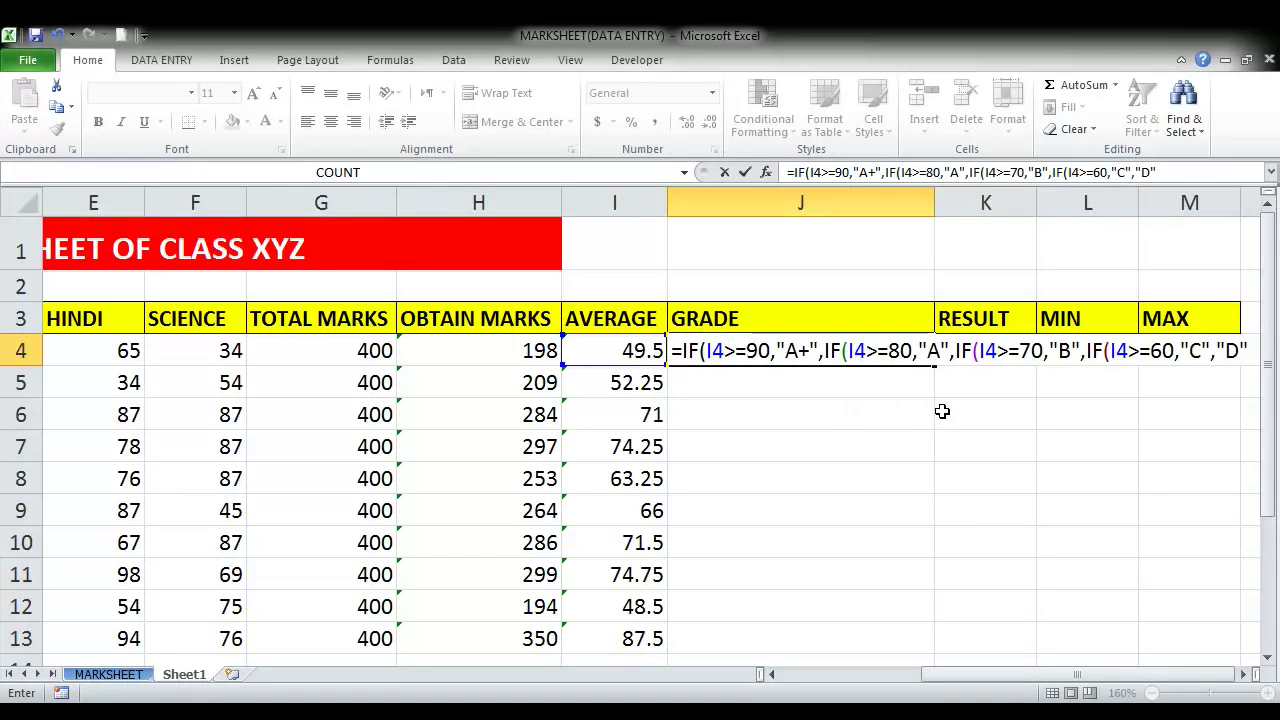
text())
text()))
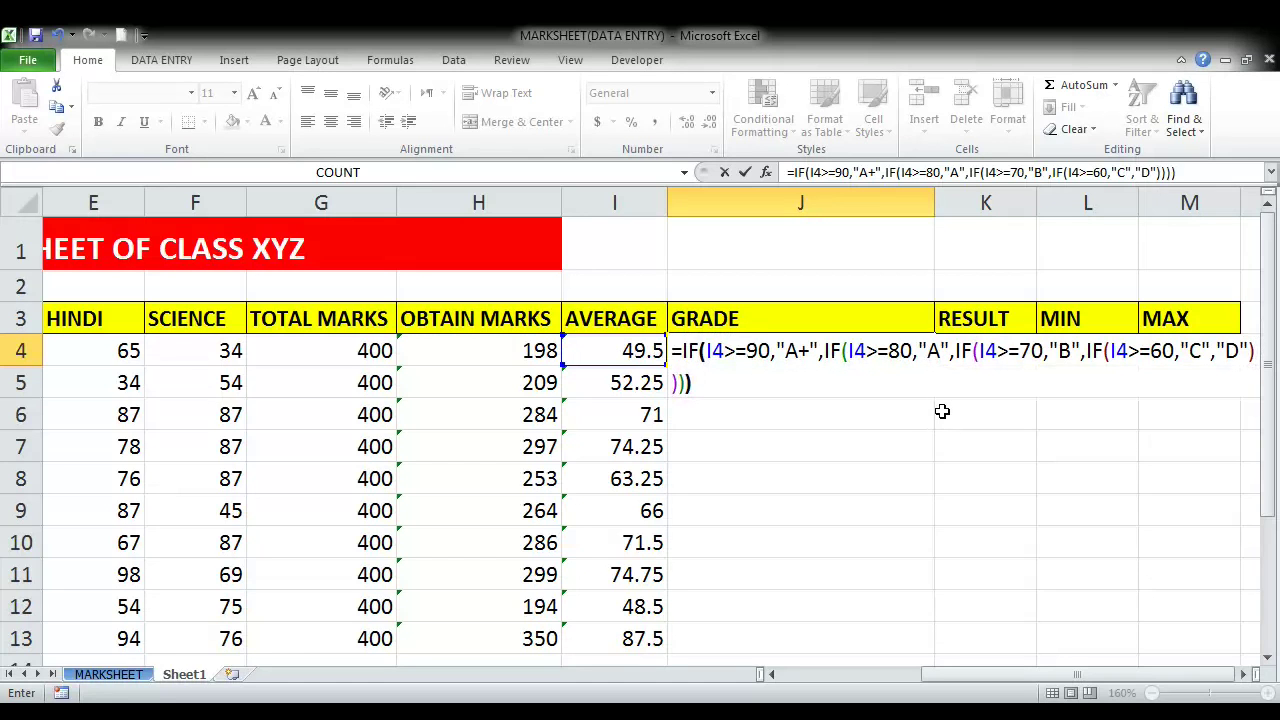
text())
mouse_move(675, 350)
mouse_down()
mouse_move(1249, 350)
mouse_move(690, 383)
mouse_up()
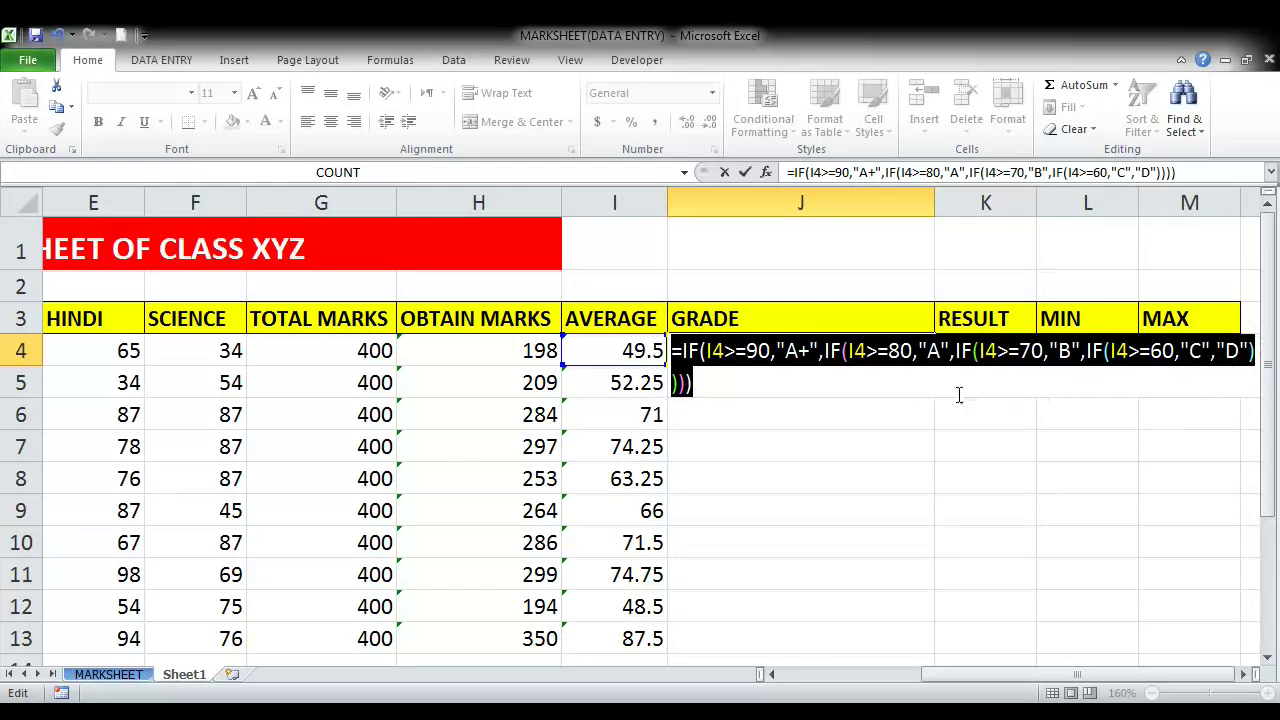
click(718, 383)
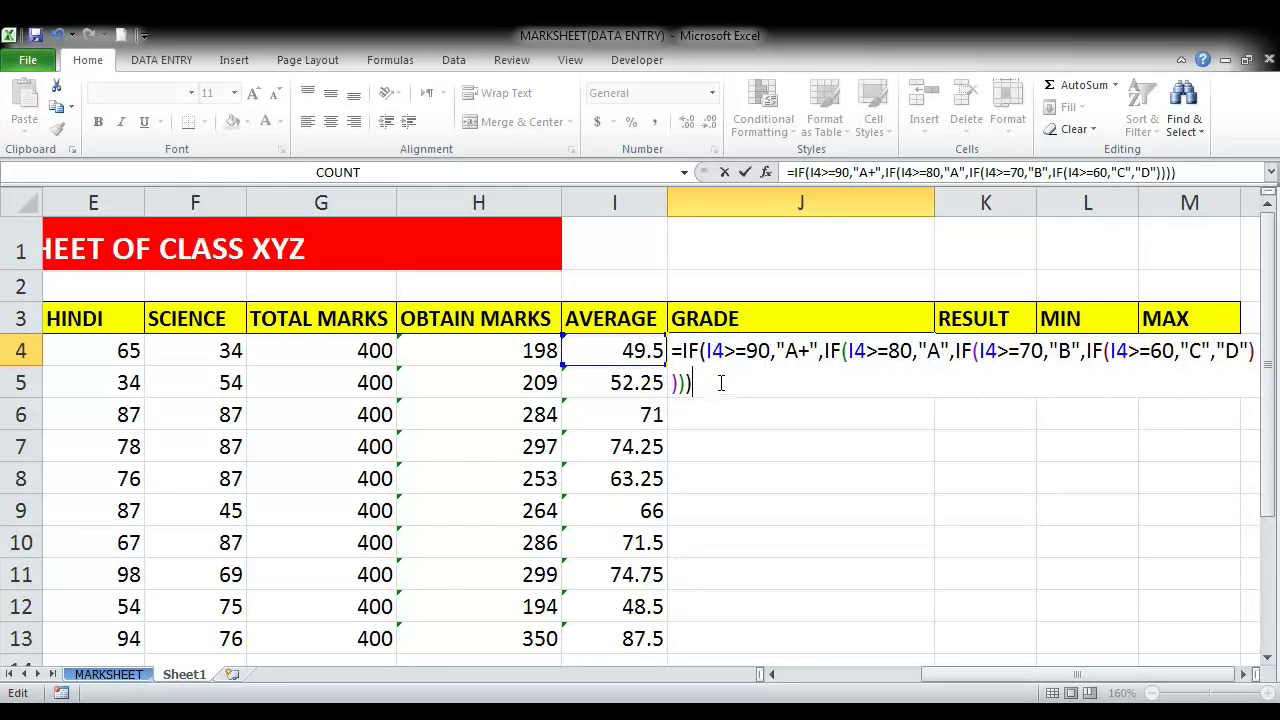
key(Return)
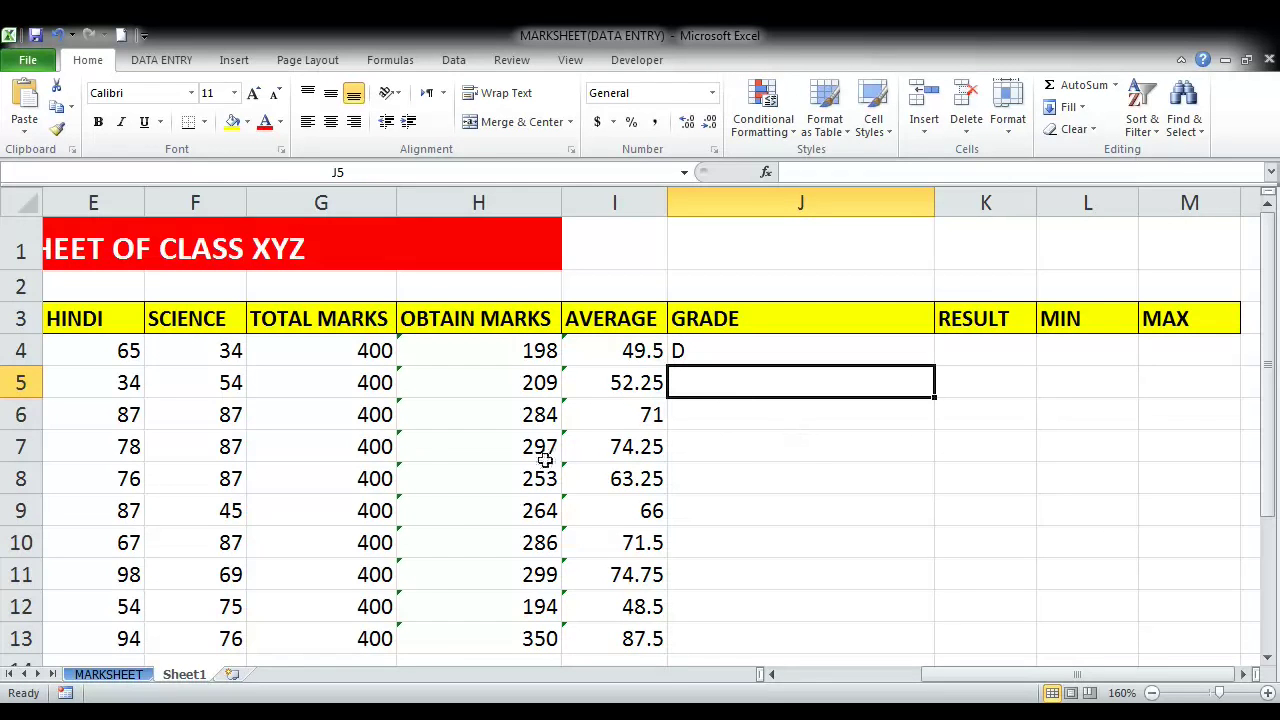
Copy J4's grade formula down through J13 with the fill handle
ctrl+scroll(539, 459, down, 1)
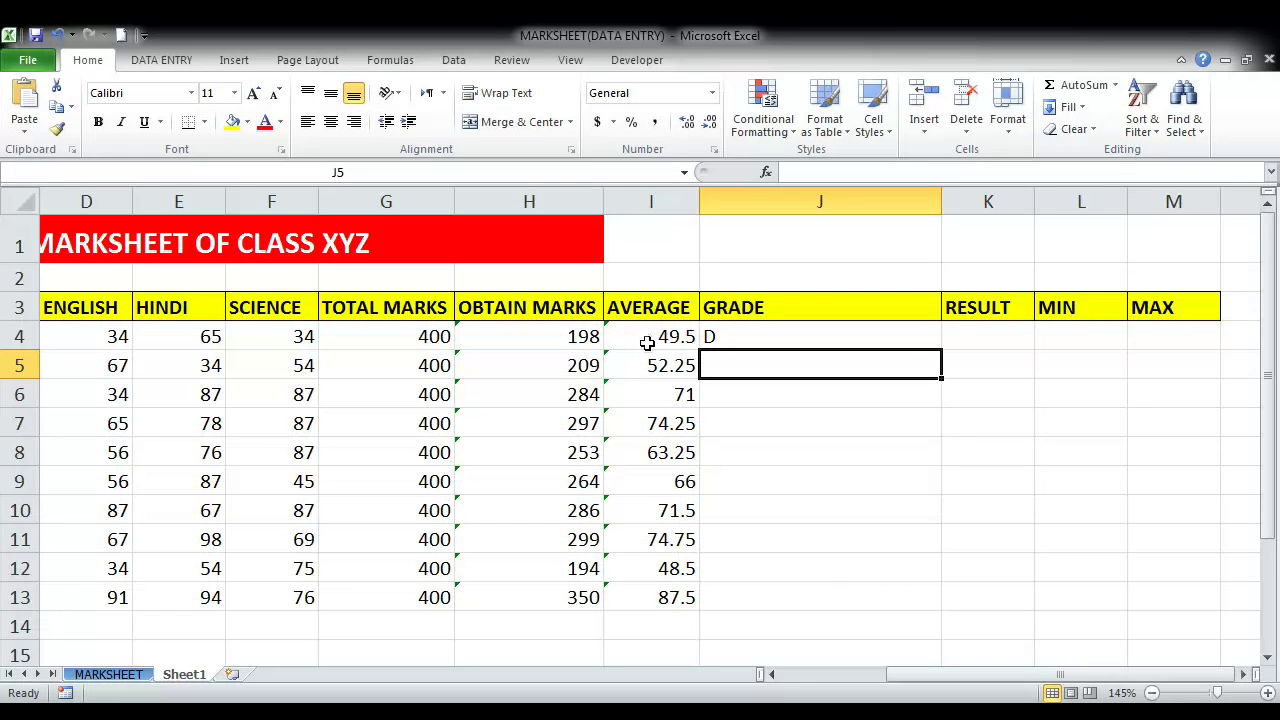
click(655, 337)
click(756, 338)
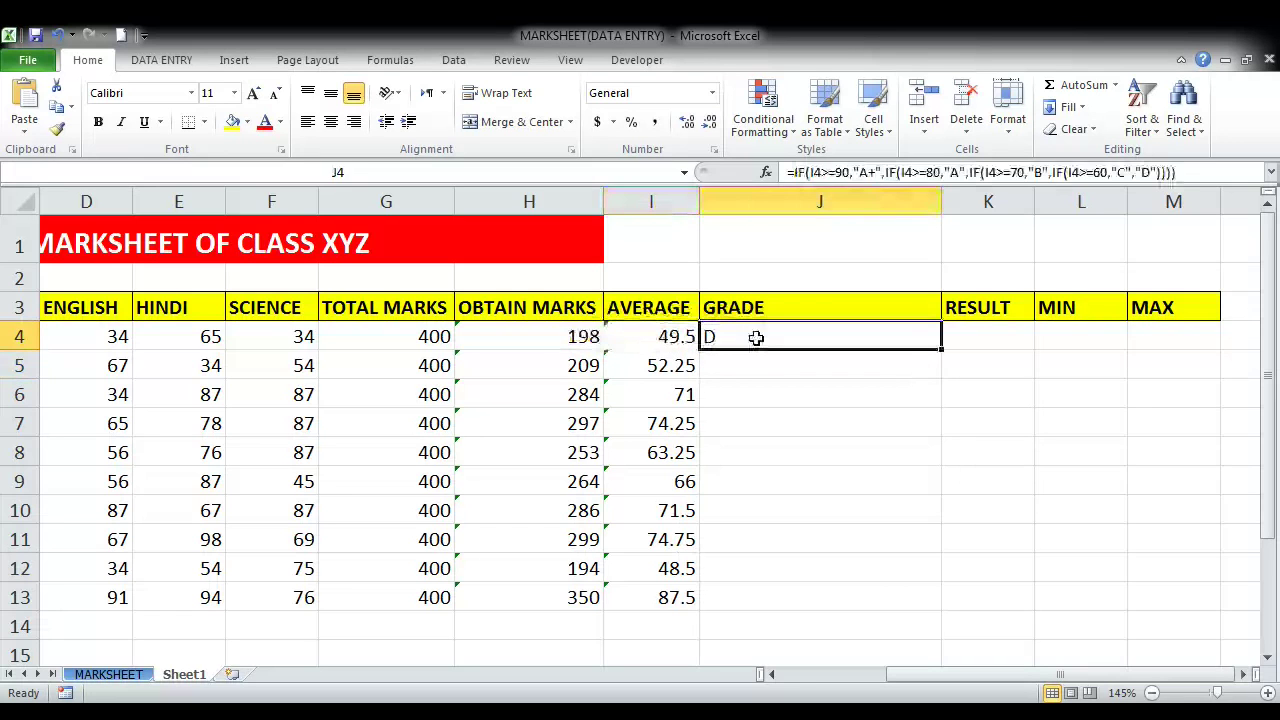
click(724, 357)
click(772, 334)
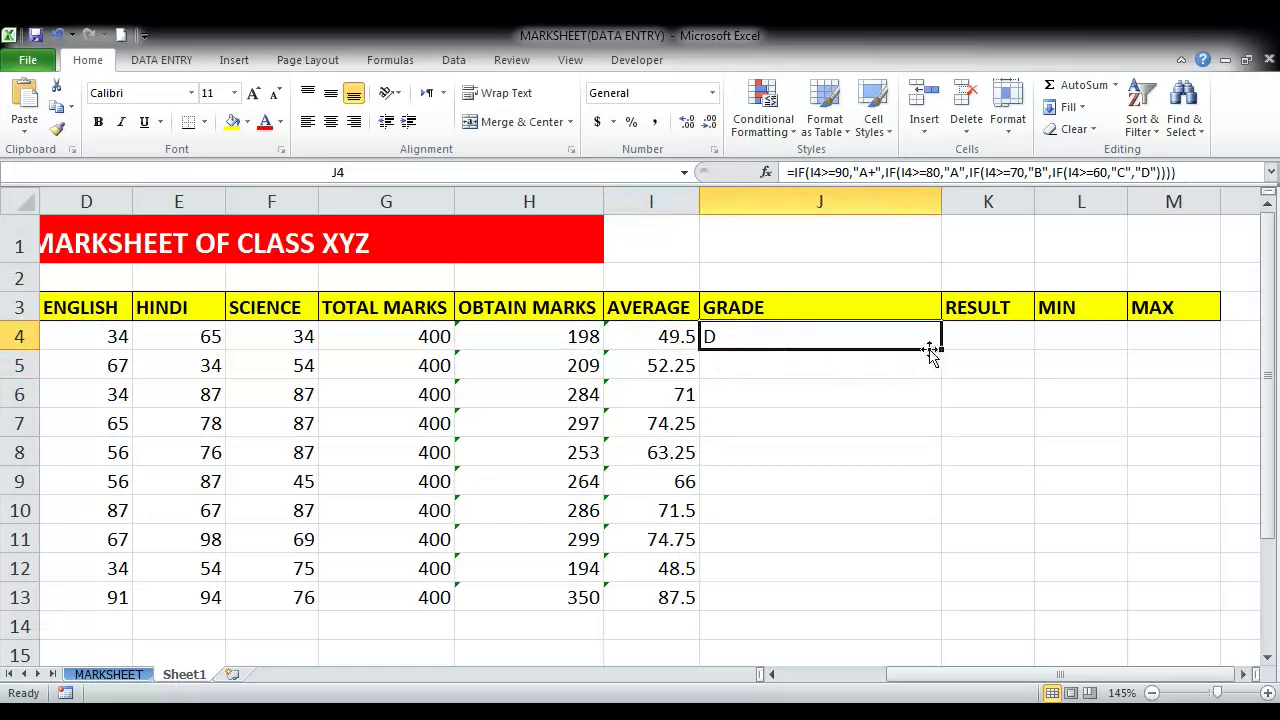
double_click(941, 350)
Inspect the copied formula in J13 to confirm it references student 10's average in I13
click(635, 600)
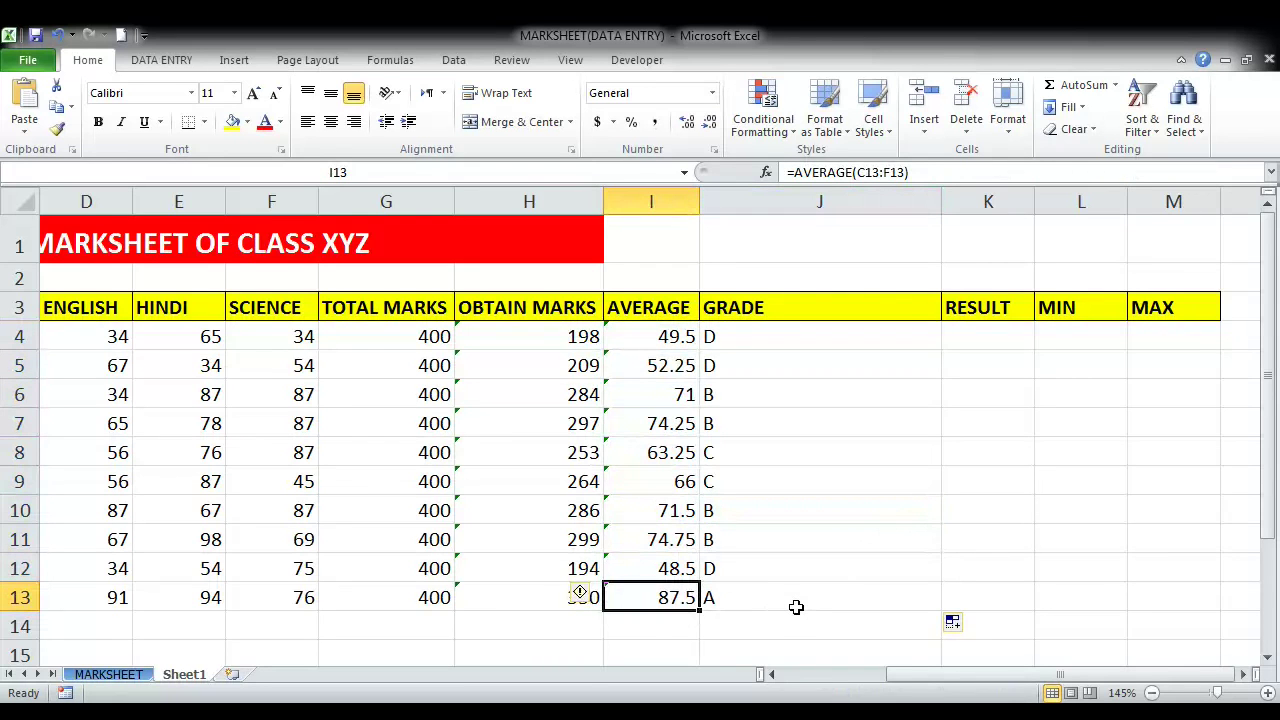
click(788, 601)
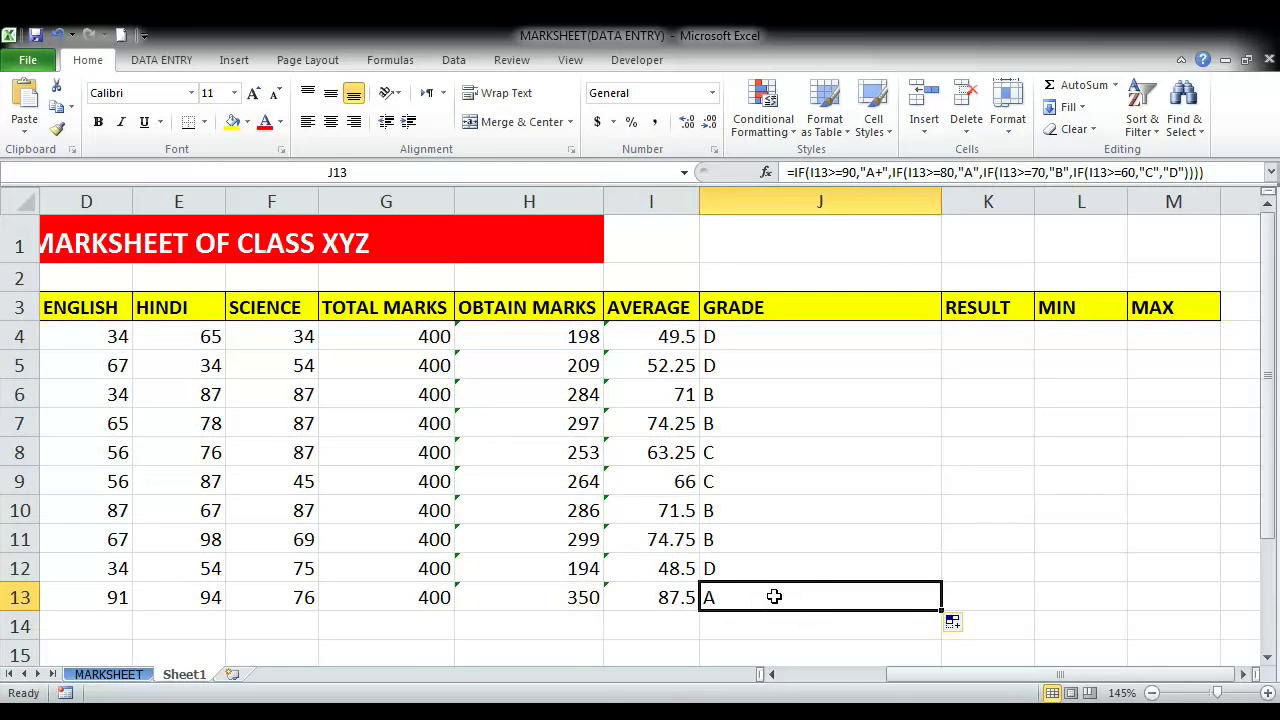
double_click(774, 596)
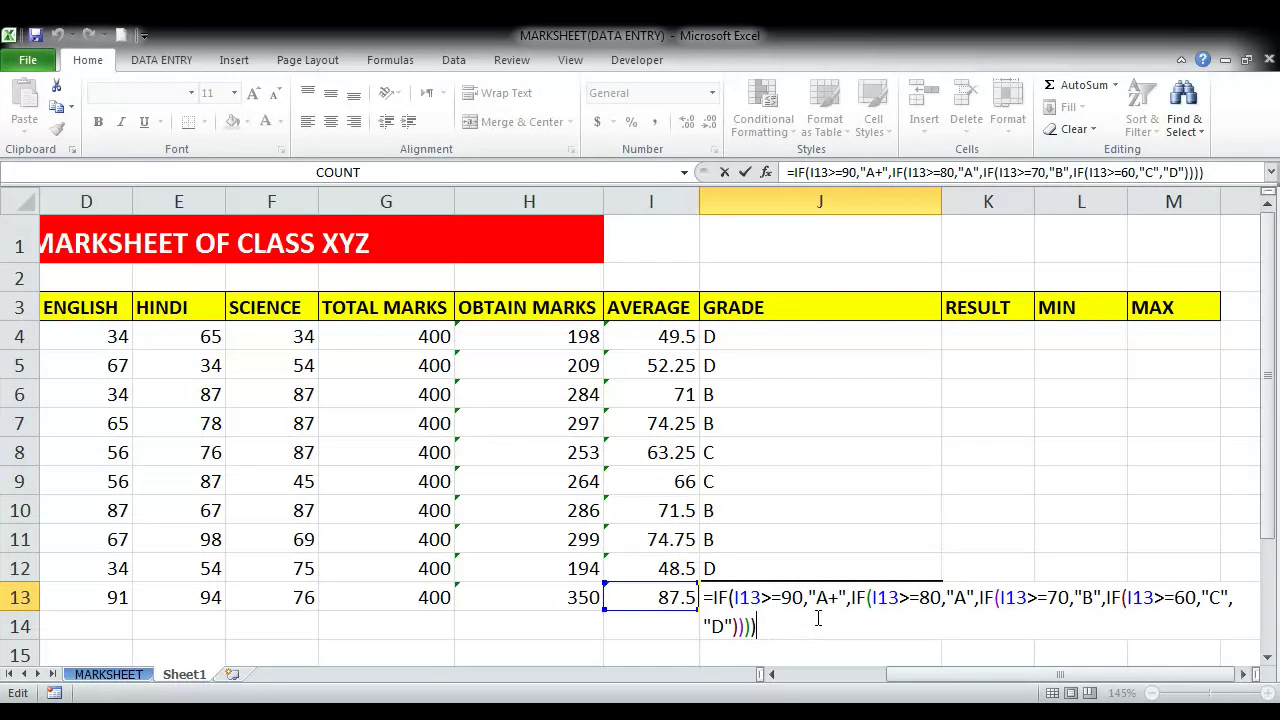
key(Return)
click(808, 592)
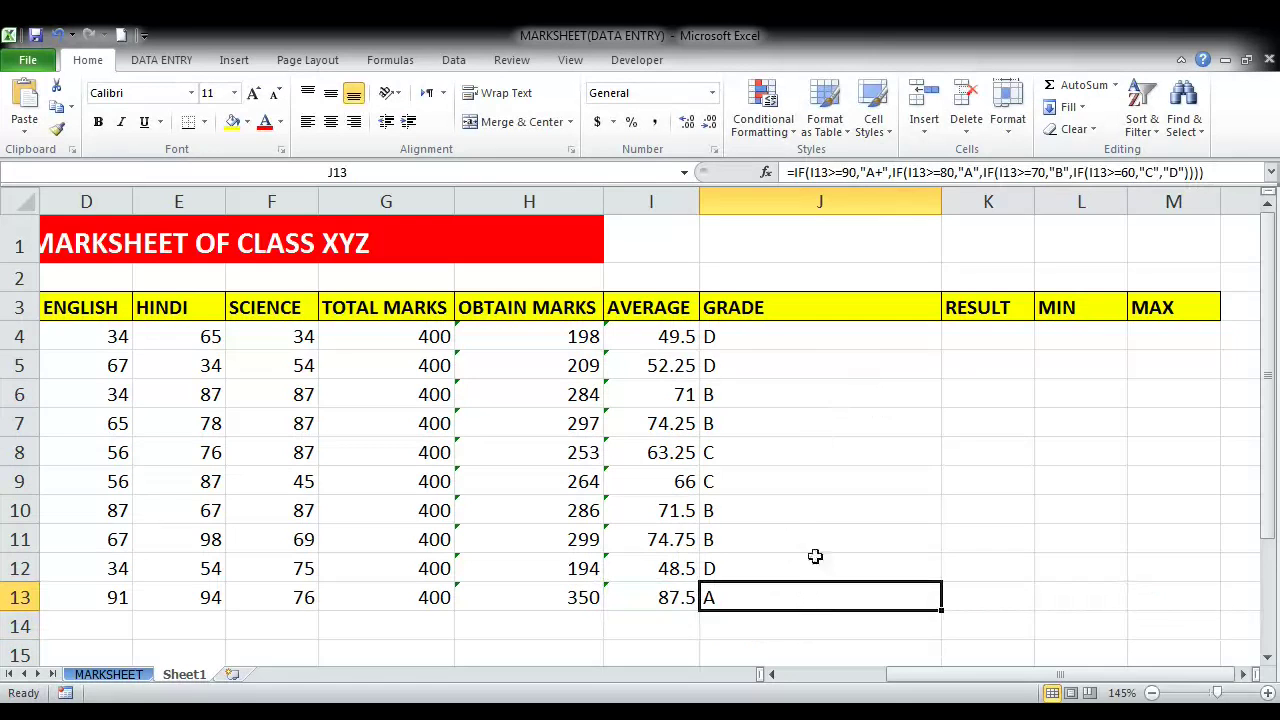
drag(945, 675, 960, 677)
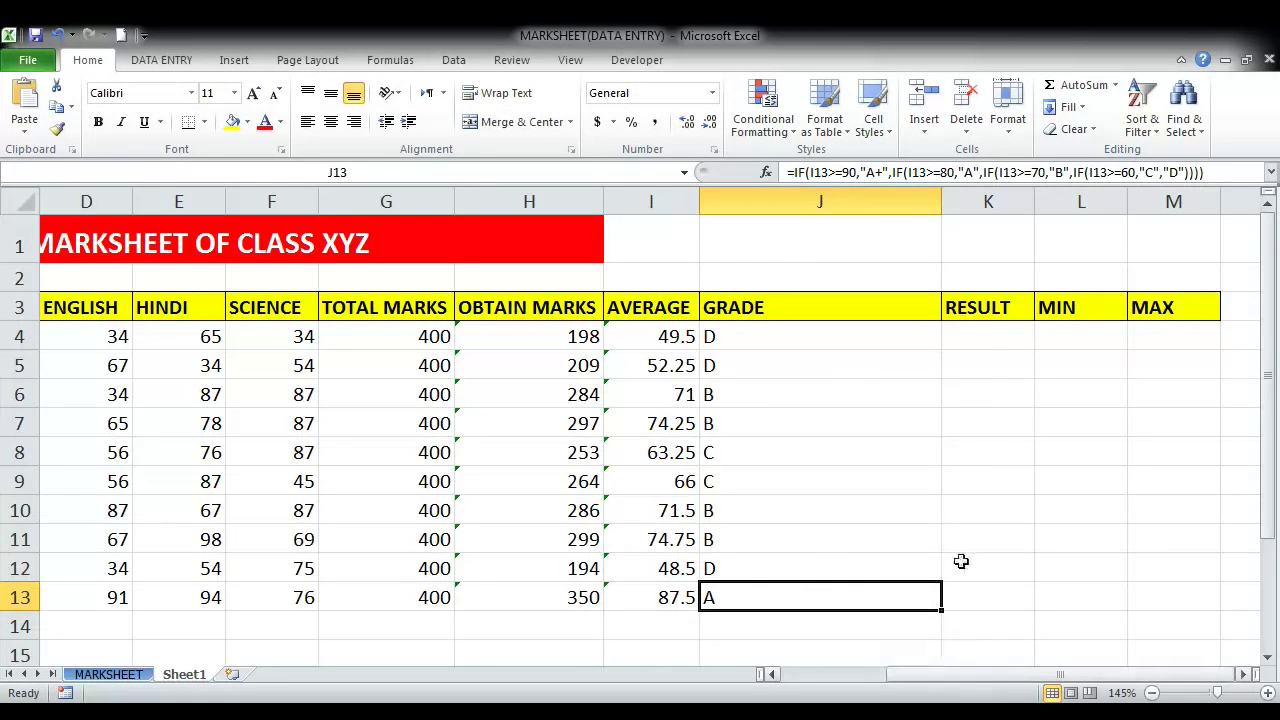
click(990, 342)
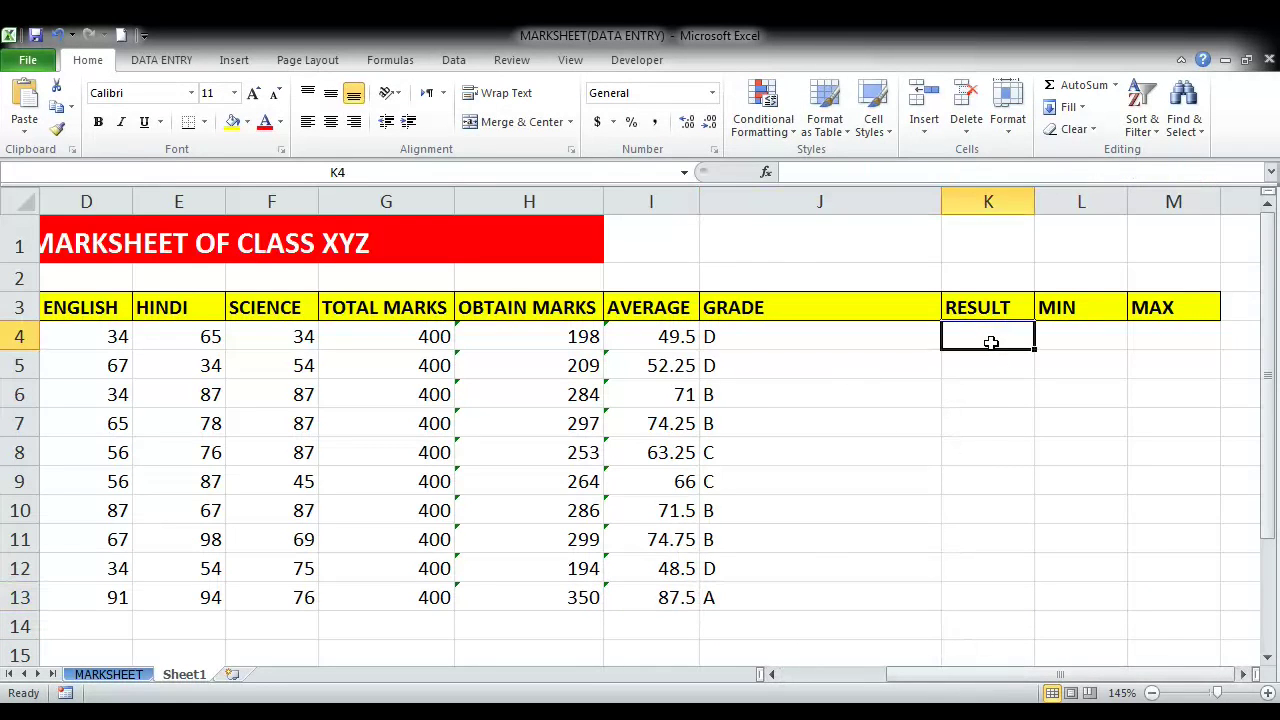
Enter =IF(MIN(C4:F4)>=35,"PASS","FAIL") in K4, adding the missing IF after the error alert
text(=)
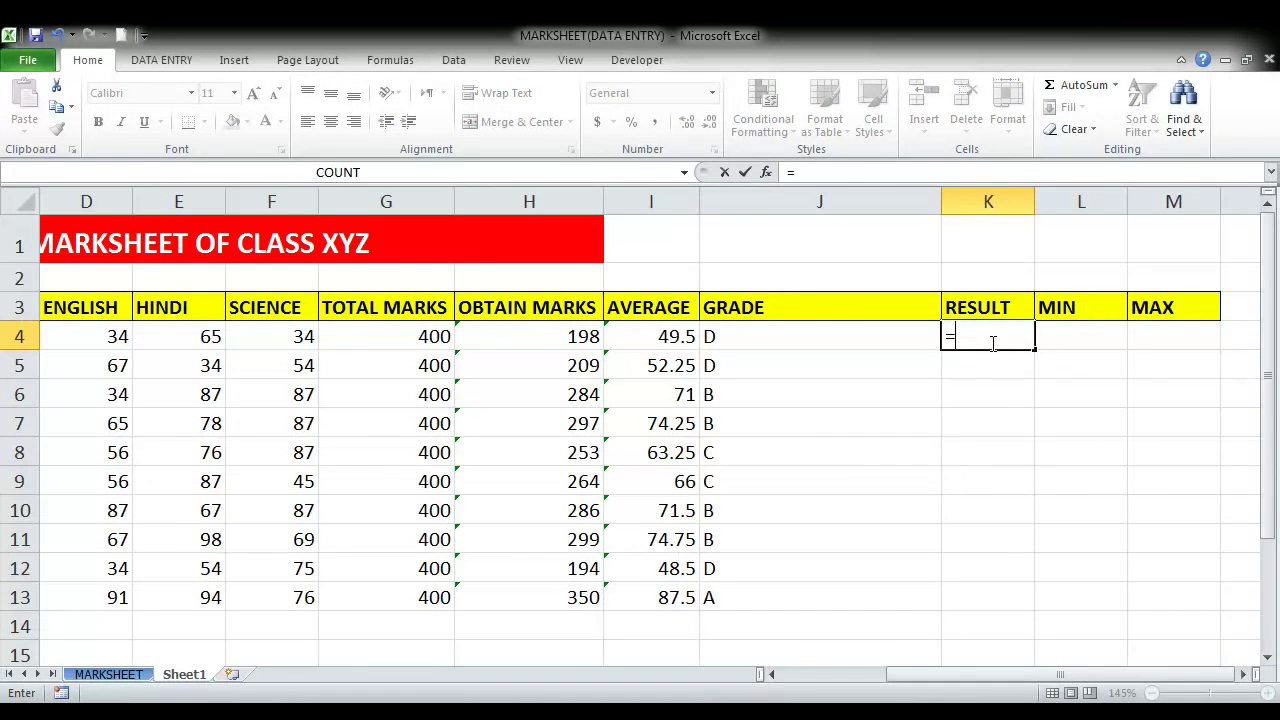
text((MIN(C4:F4)>=35,"PASS","FAIL<)
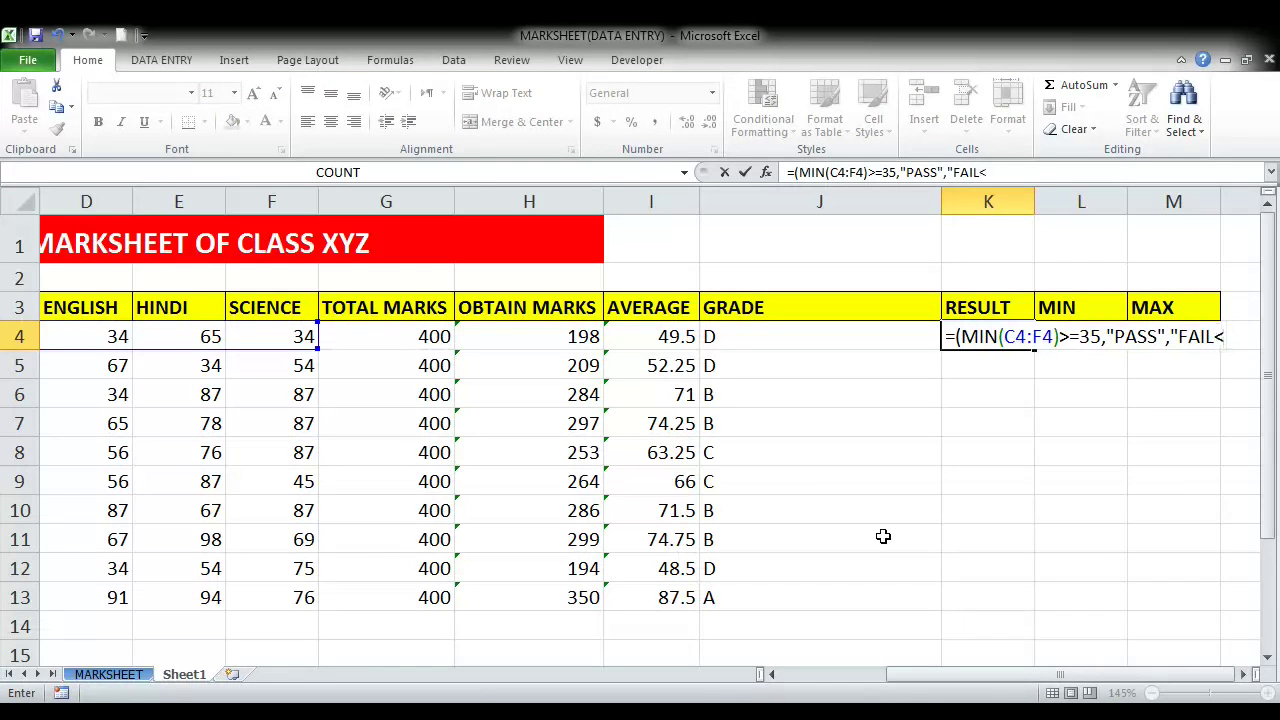
key(BackSpace)
text())
key(Return)
key(Return)
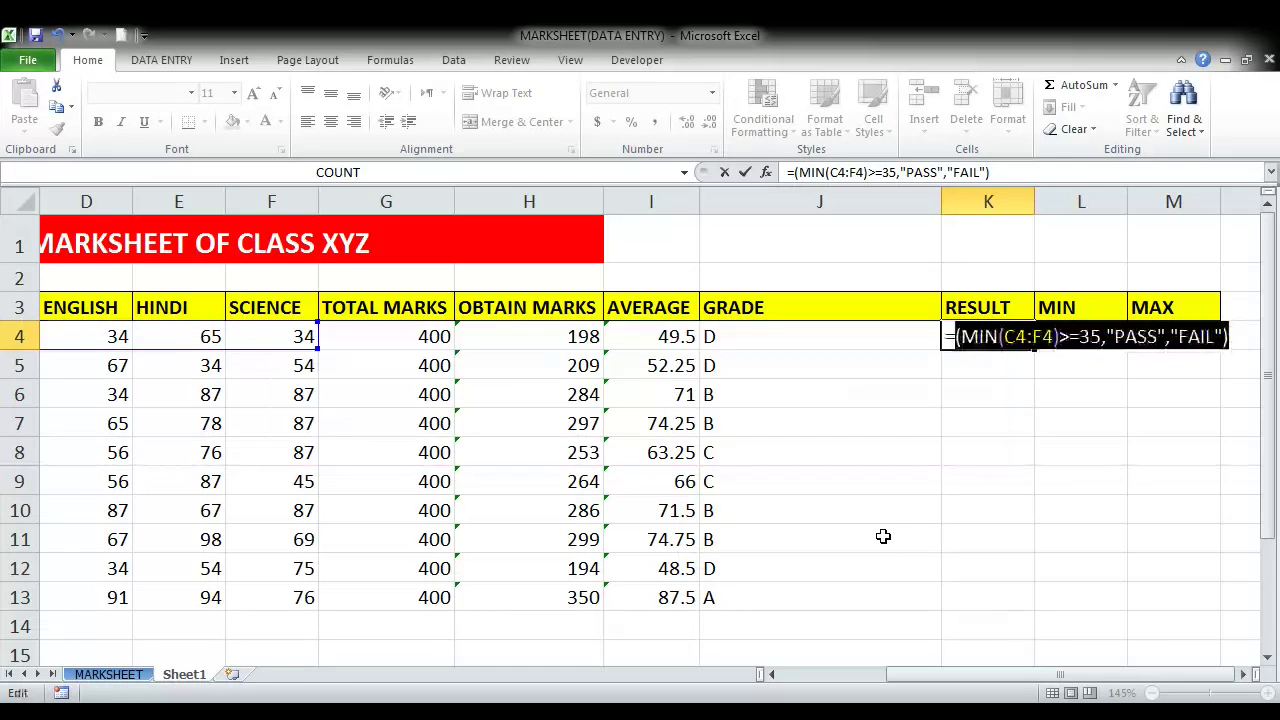
key(Return)
key(Return)
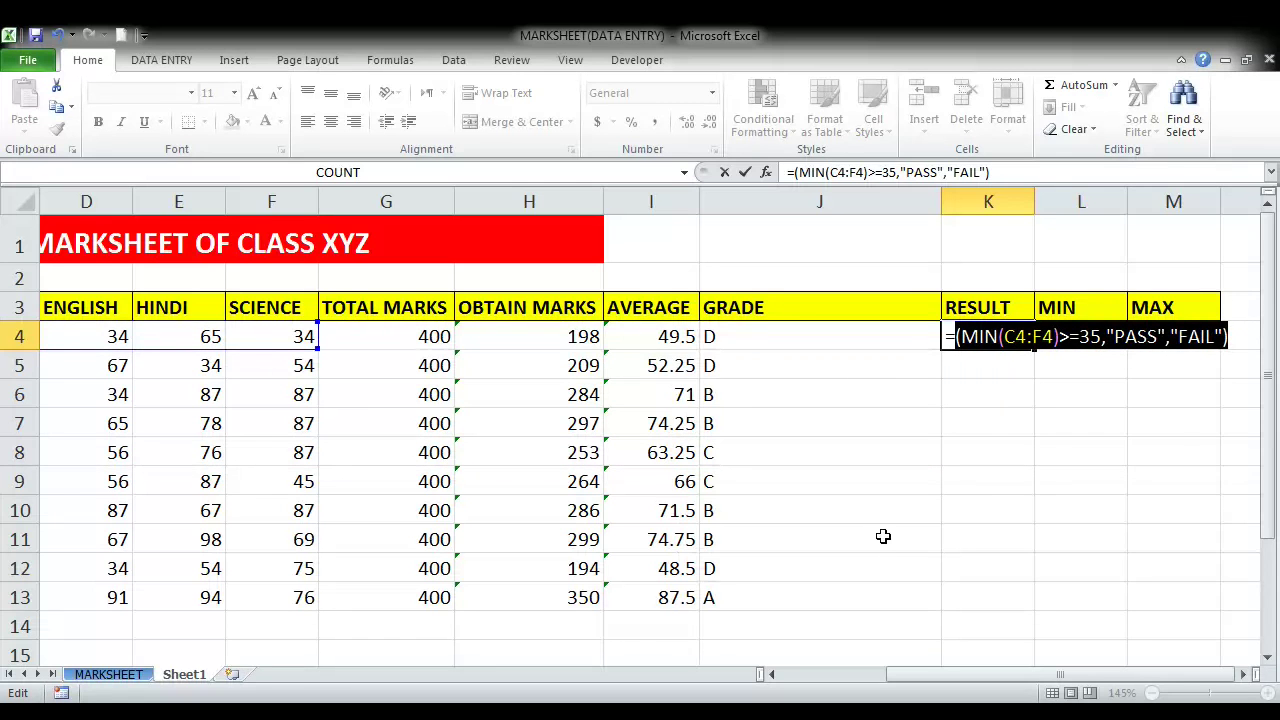
click(951, 337)
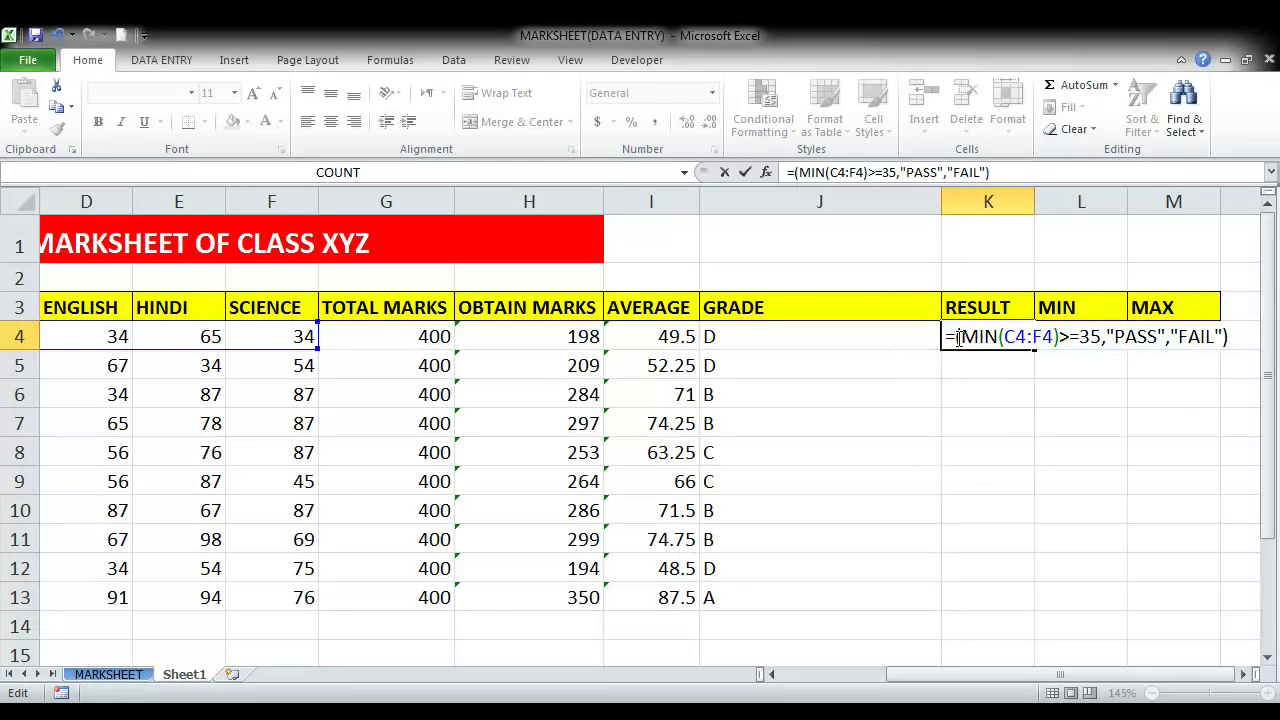
text(I)
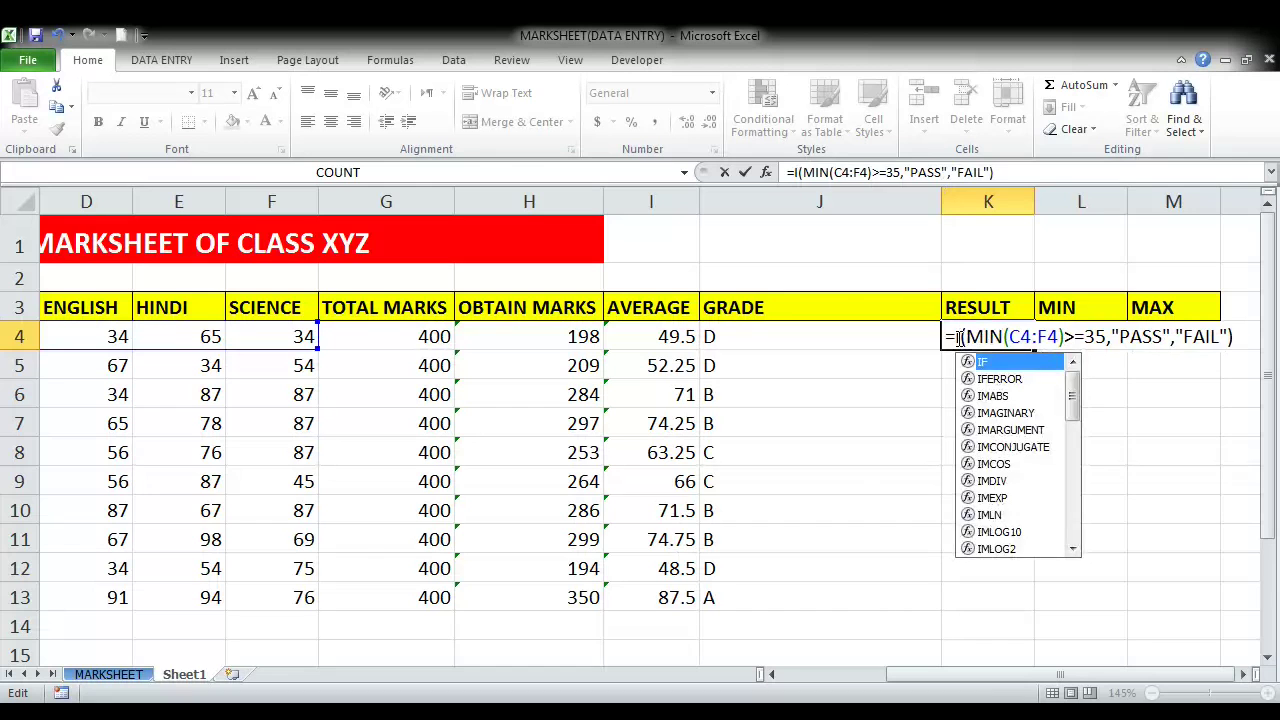
text(F)
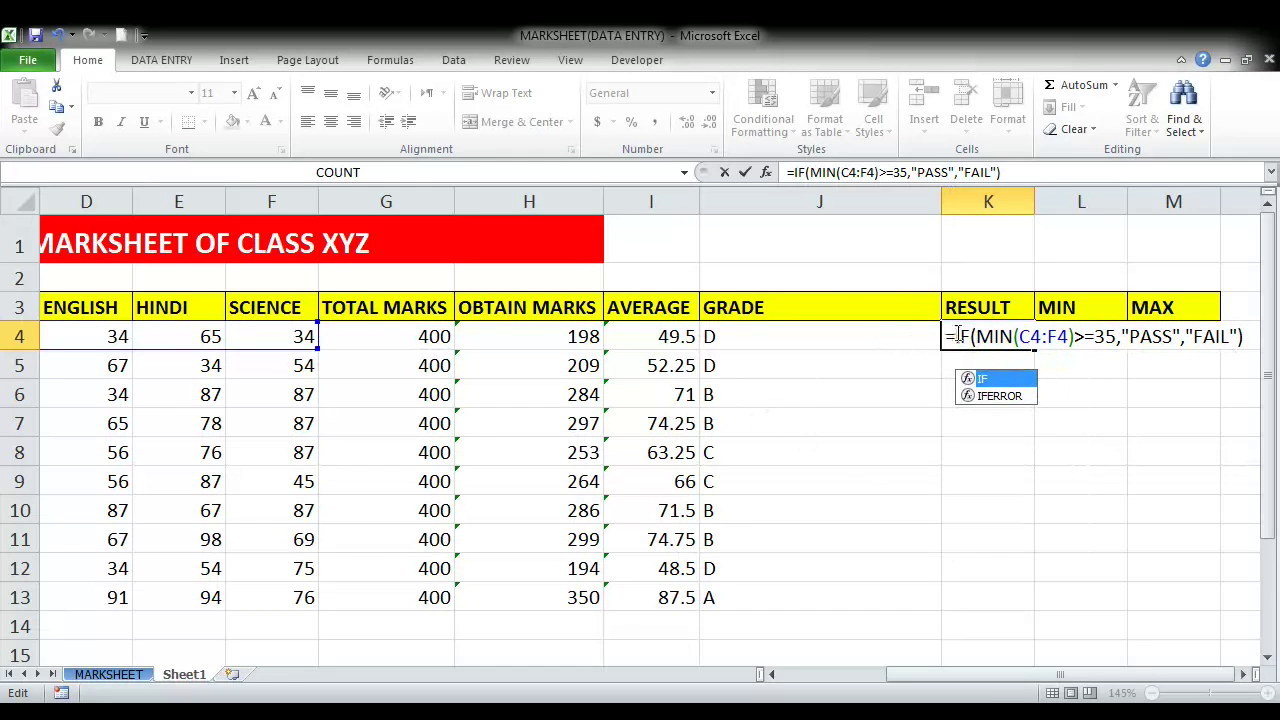
drag(945, 337, 1243, 342)
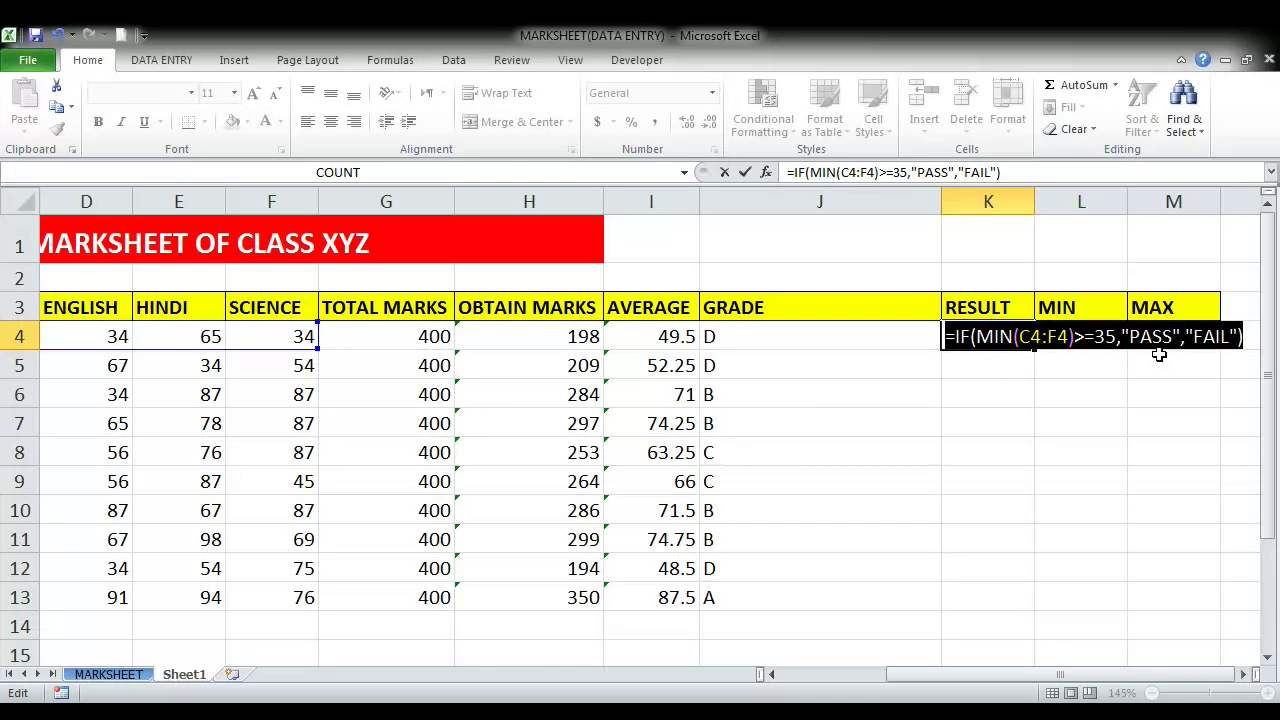
click(1251, 339)
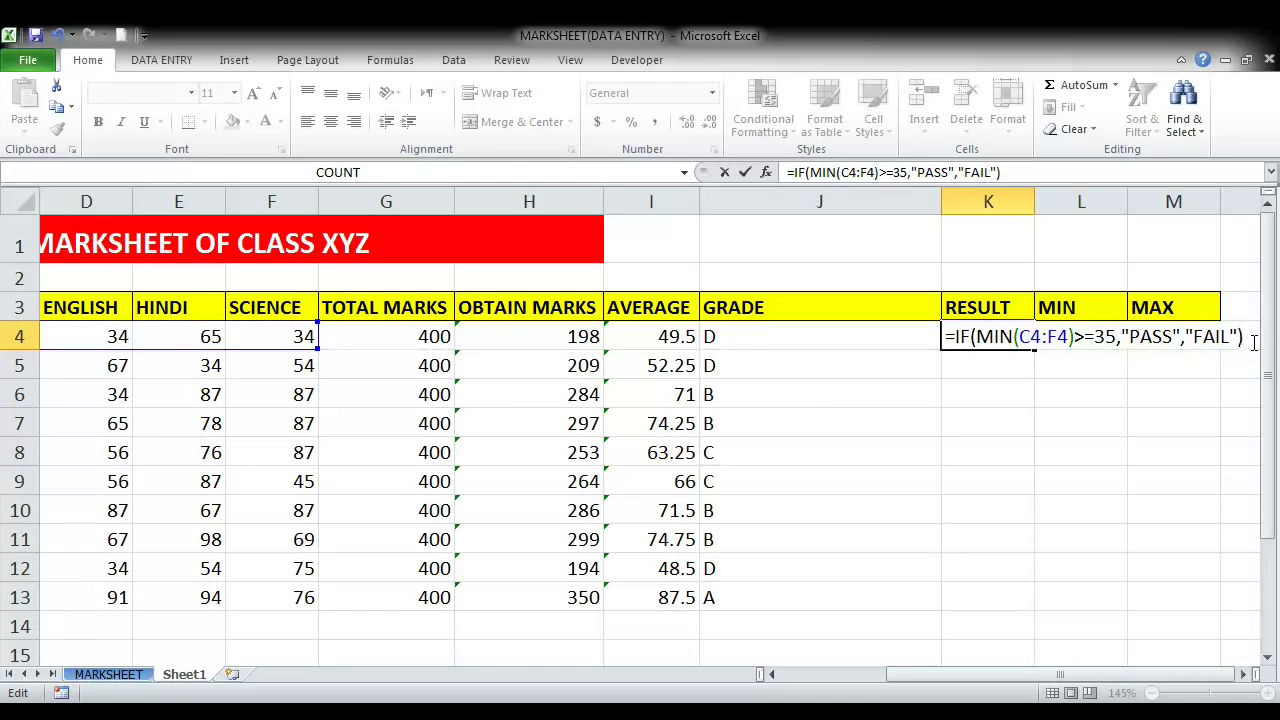
key(Return)
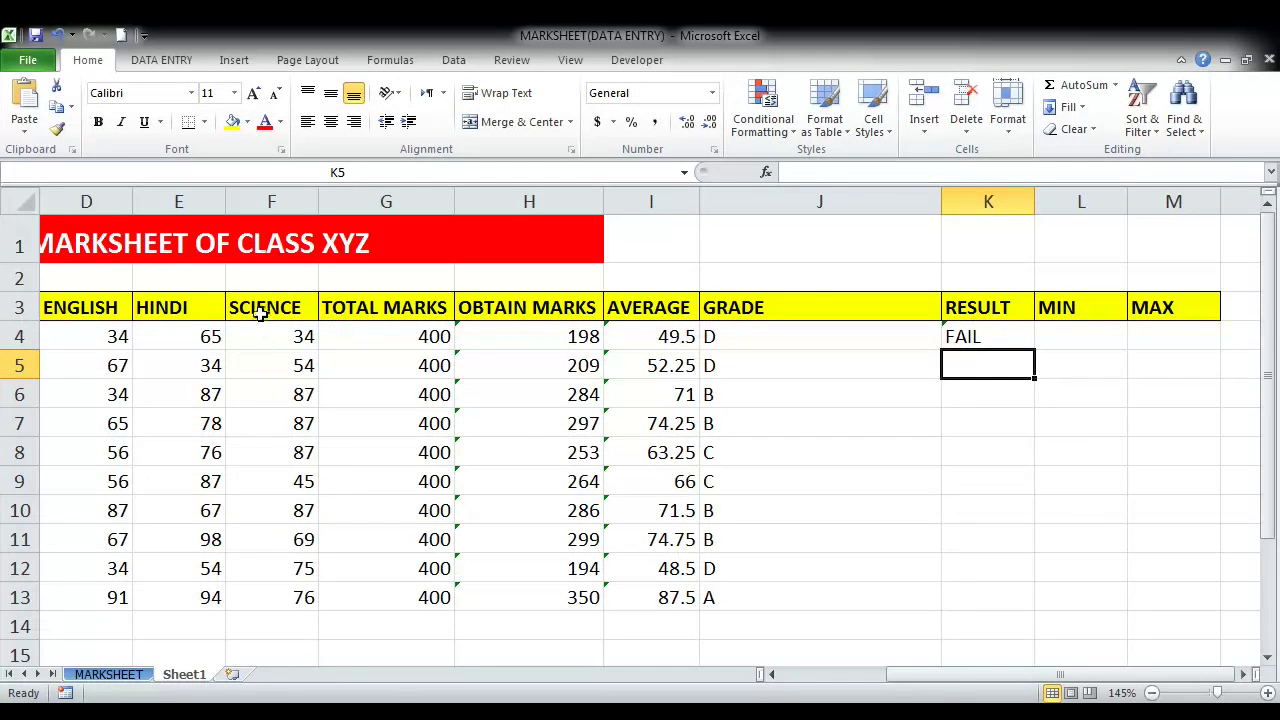
After checking the first student's English mark of 34, fill K4's result formula down to K13
click(946, 656)
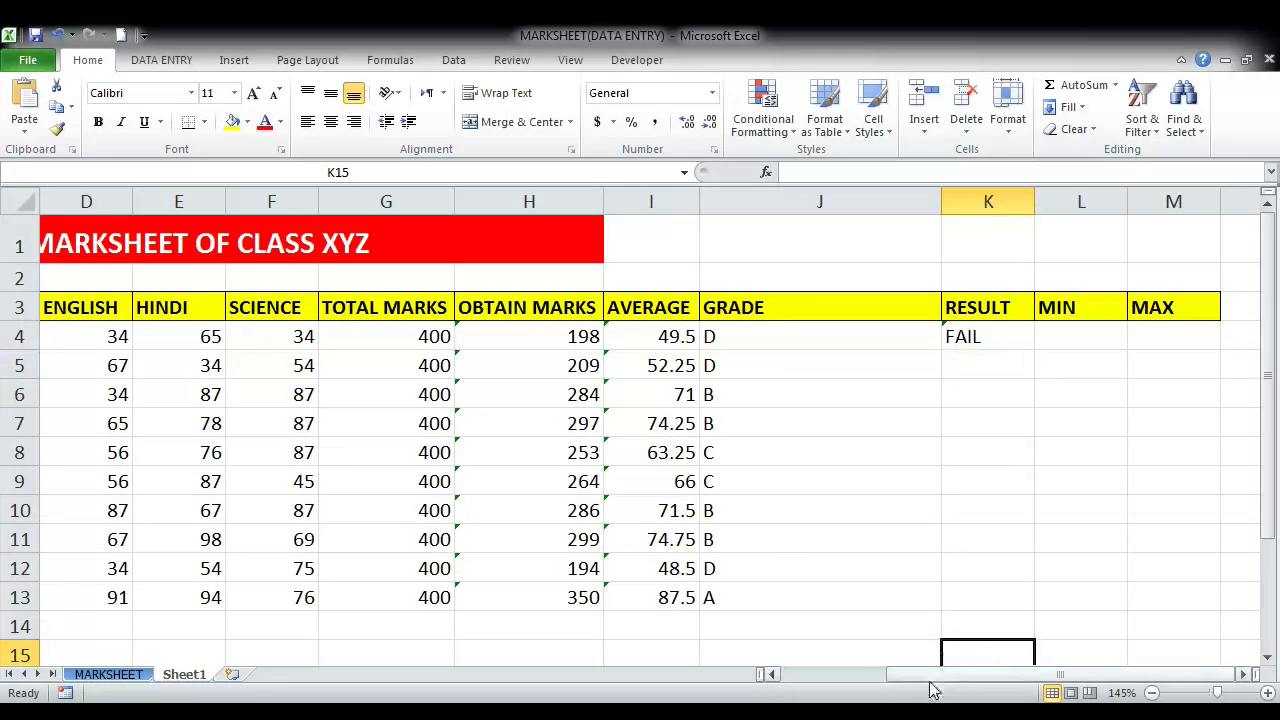
drag(922, 675, 896, 670)
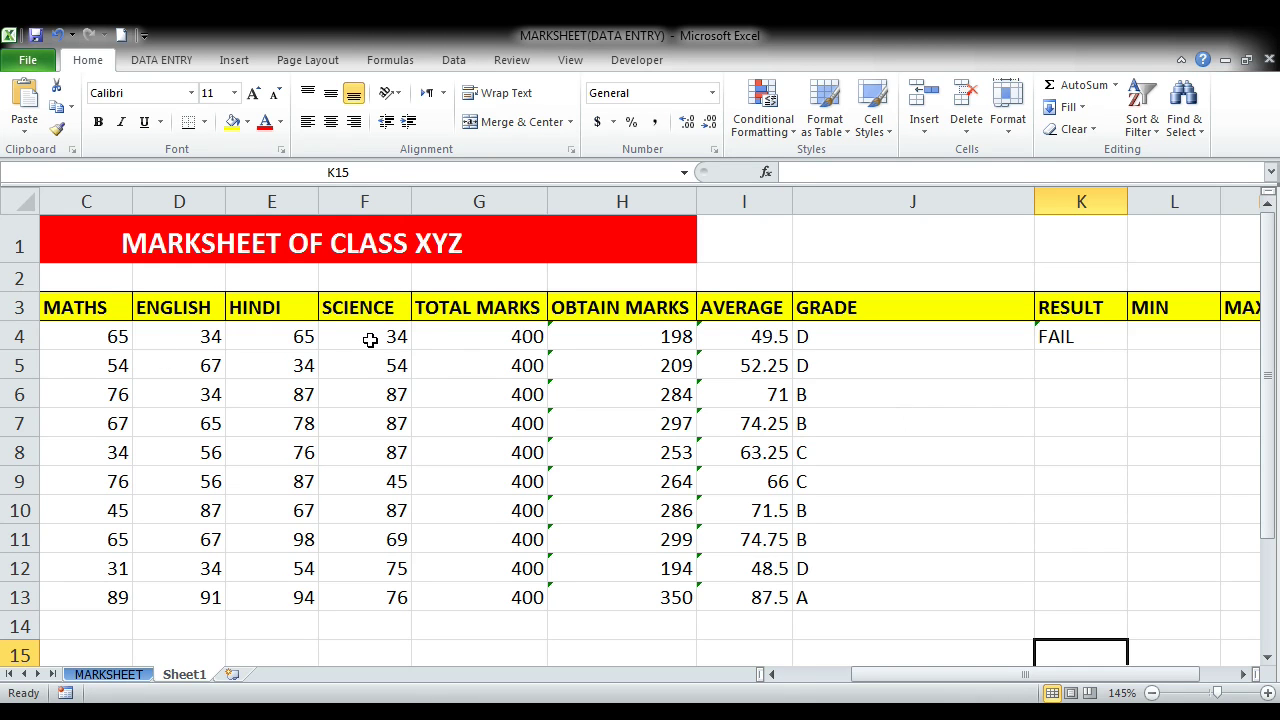
click(372, 333)
click(181, 340)
click(1090, 337)
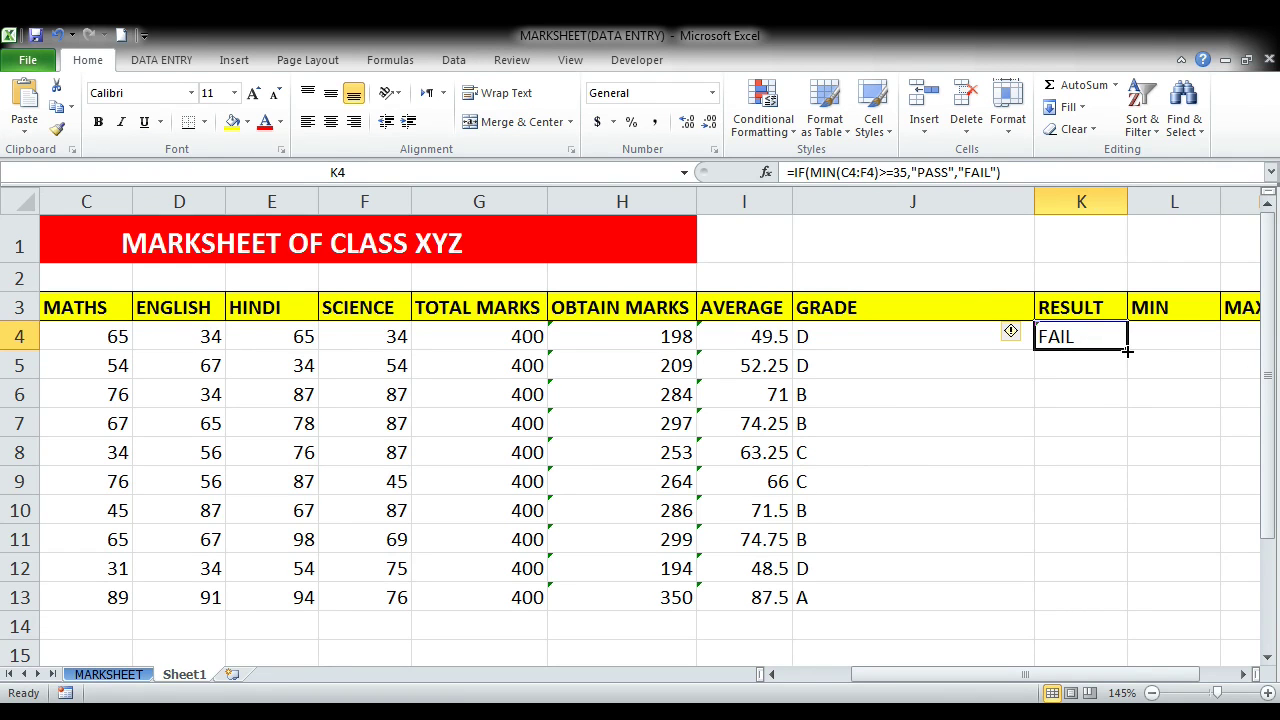
drag(1127, 347, 1106, 603)
click(1000, 531)
Verify row 7's PASS result against its marks of 67, 65 and 87
click(1084, 423)
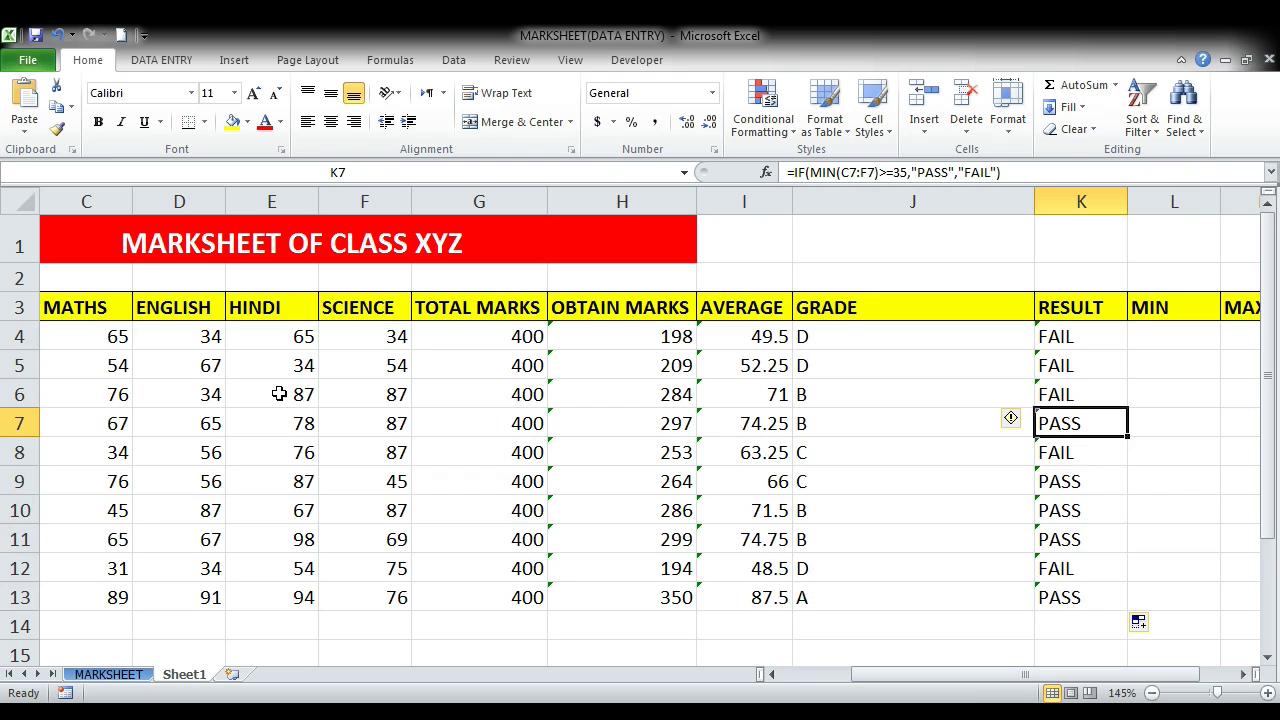
click(68, 415)
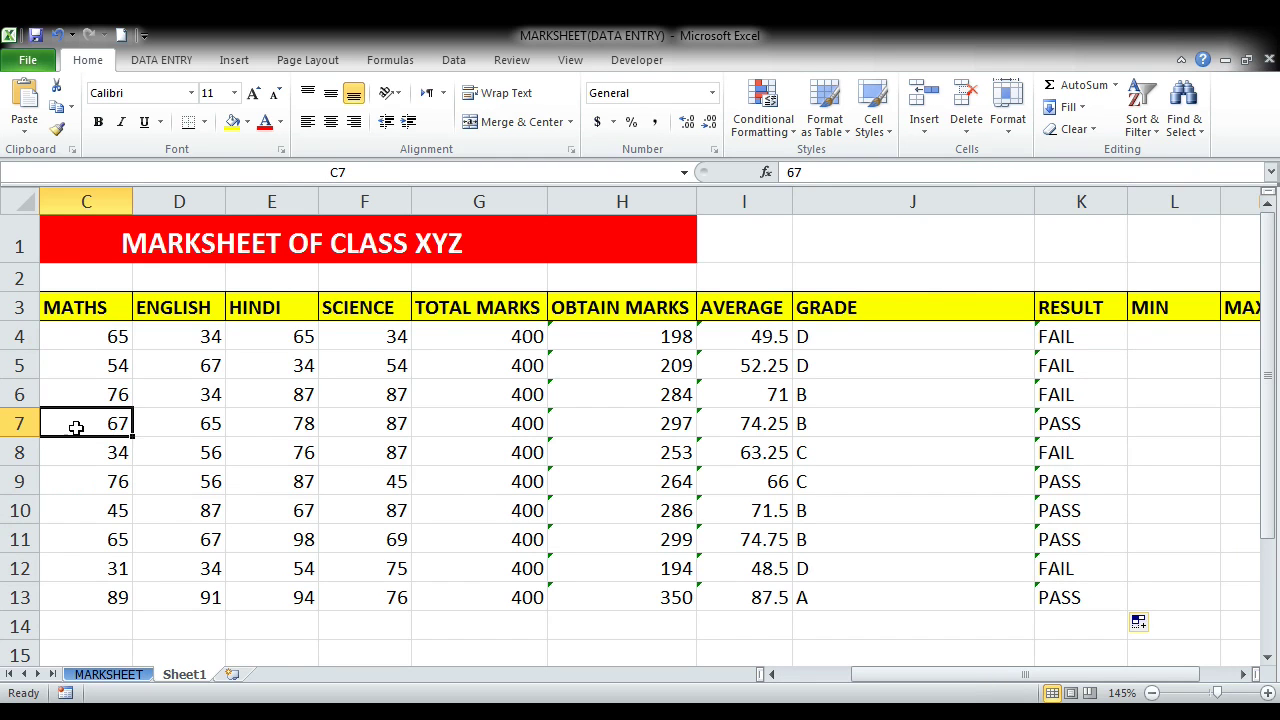
click(202, 422)
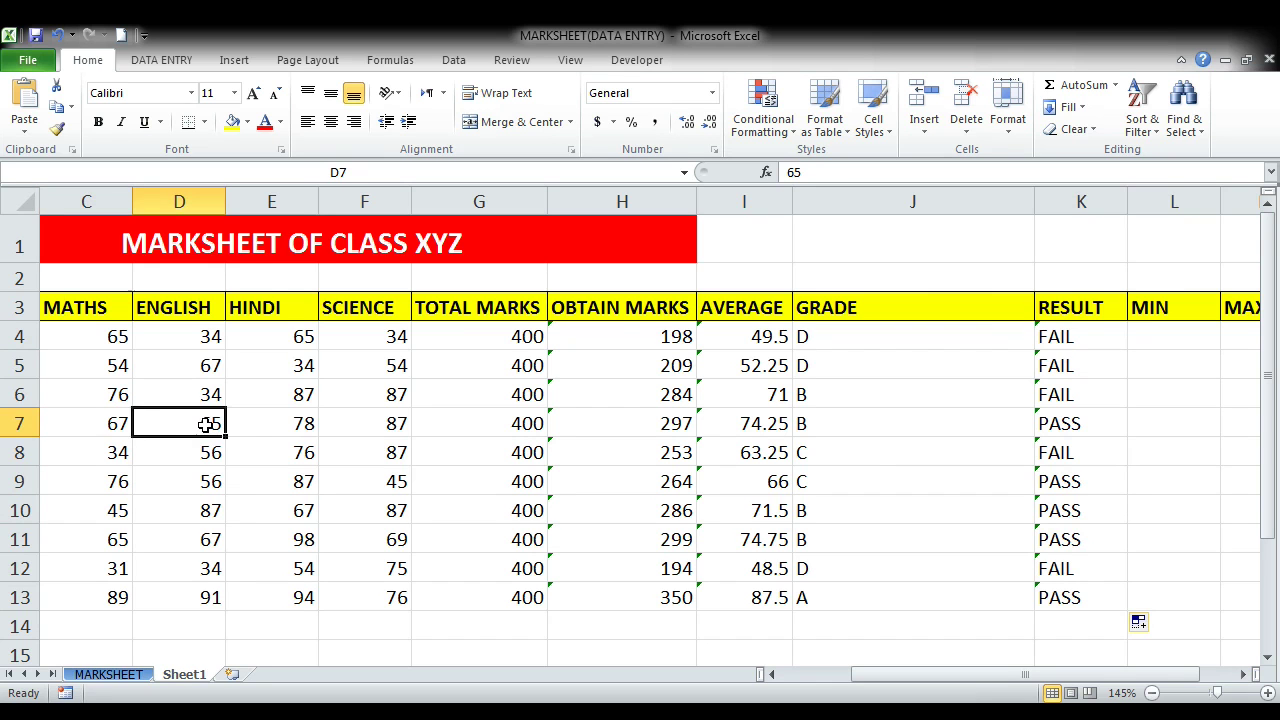
click(281, 420)
click(369, 425)
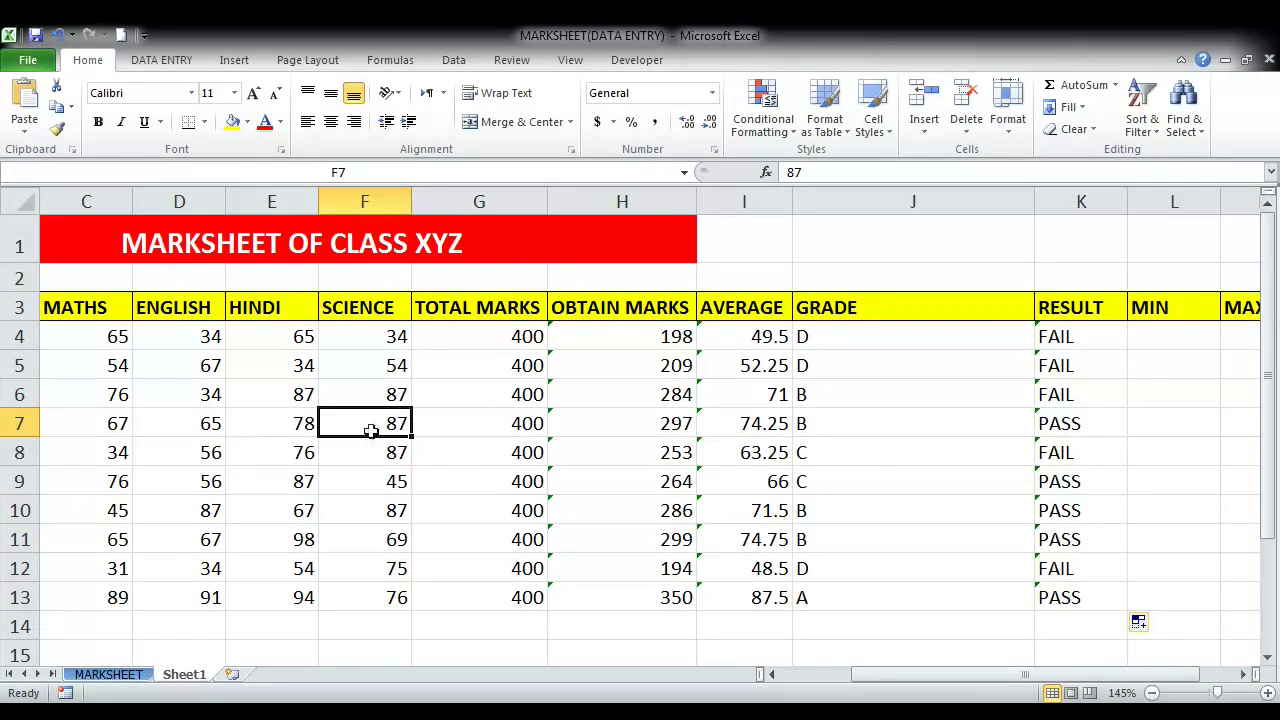
click(1066, 426)
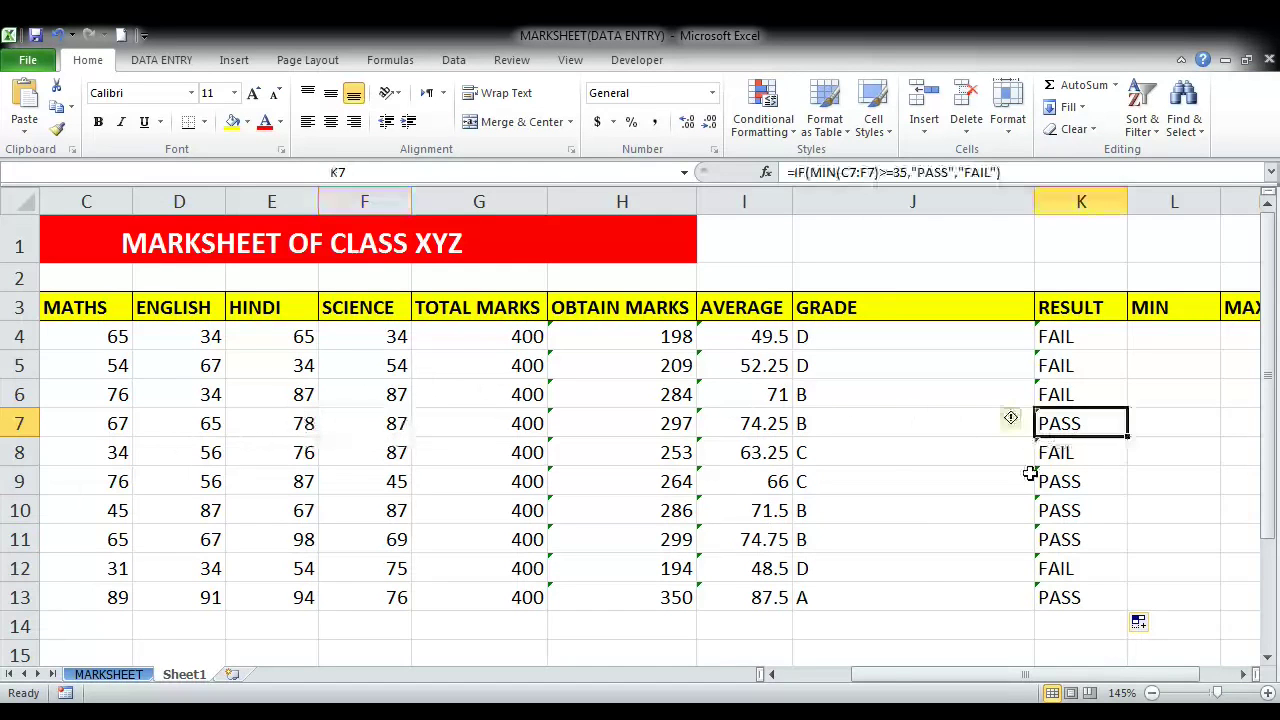
drag(903, 674, 939, 674)
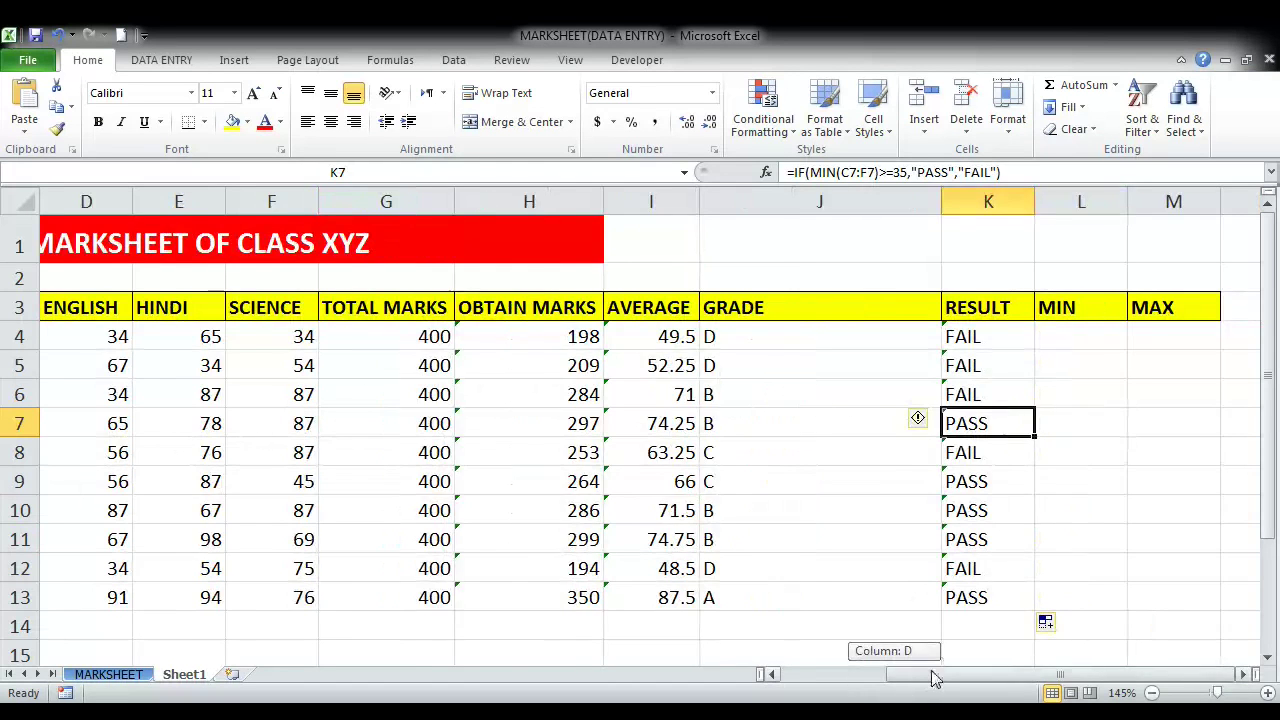
click(1070, 332)
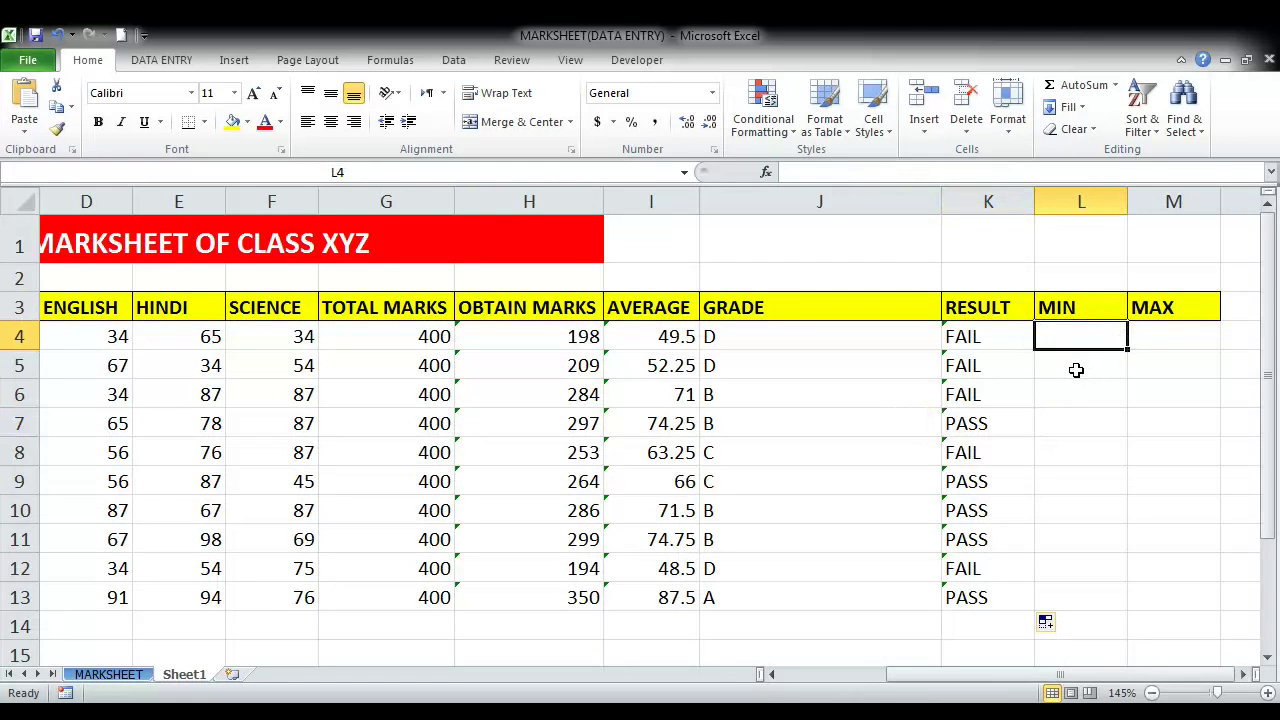
Enter =MIN(C4:F4) in L4 for the first student's lowest mark
text(=MIN()
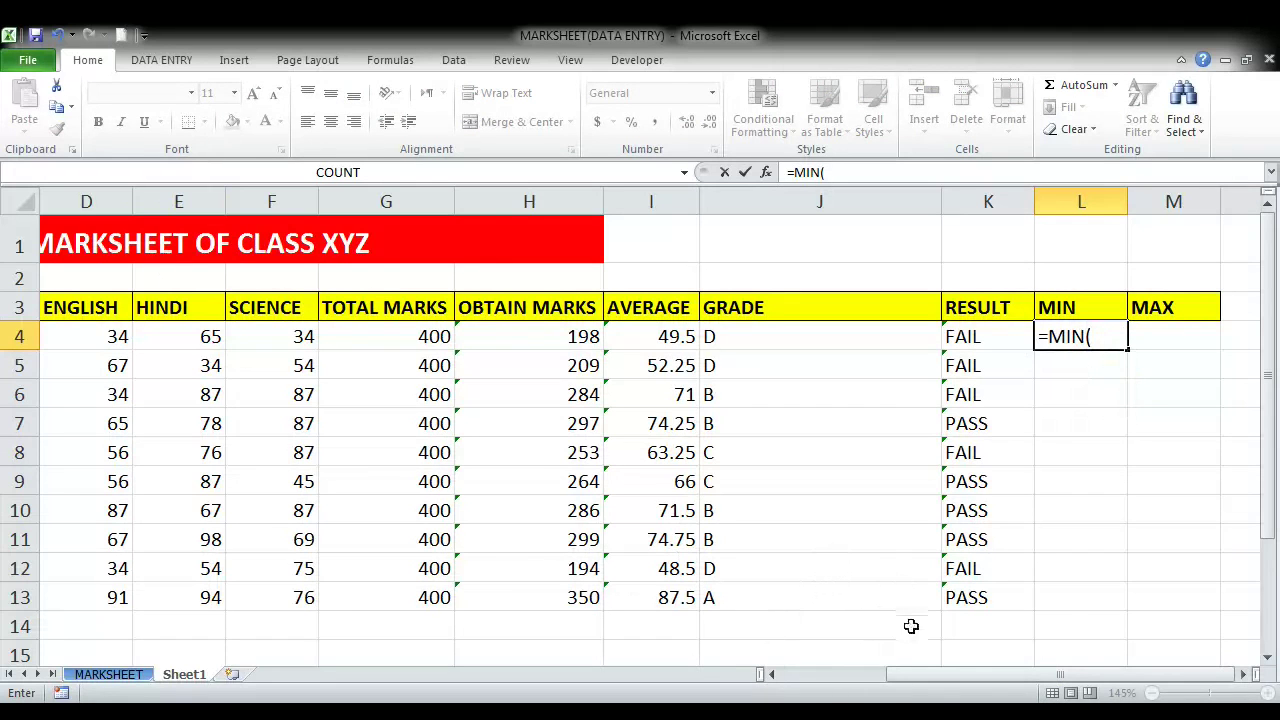
drag(920, 674, 880, 674)
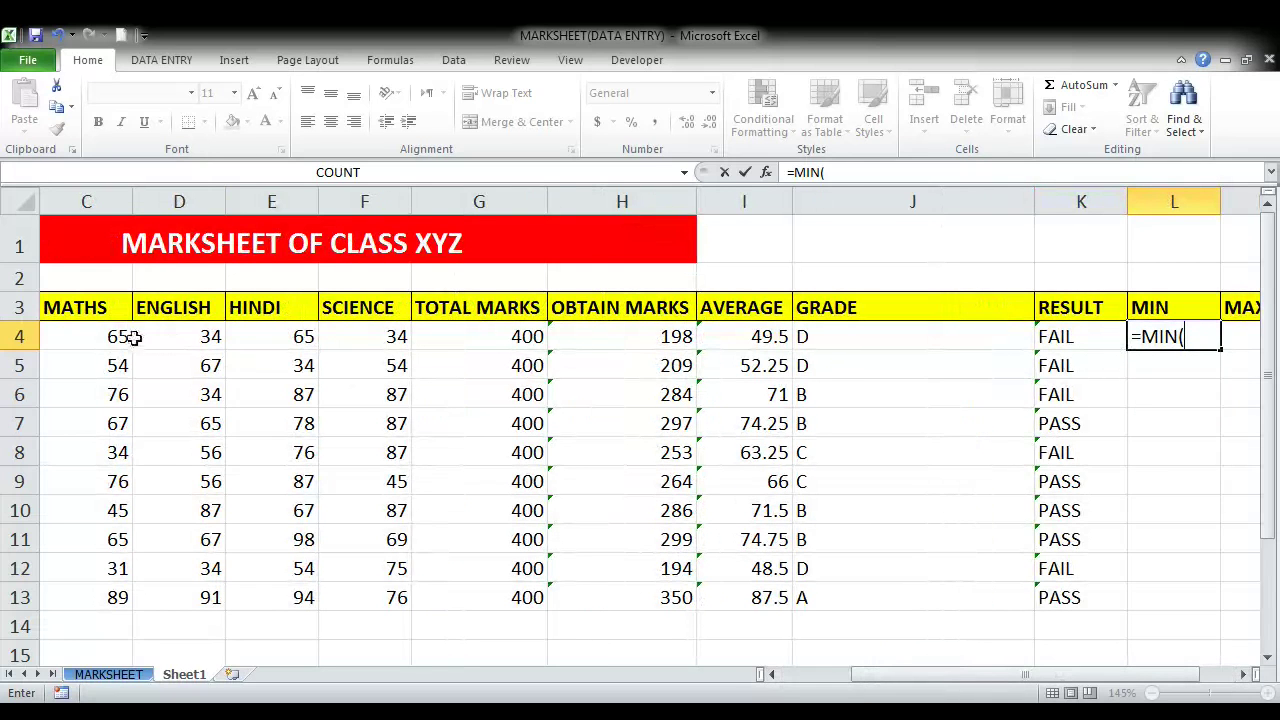
mouse_move(83, 336)
mouse_down()
mouse_move(453, 336)
mouse_move(385, 336)
mouse_up()
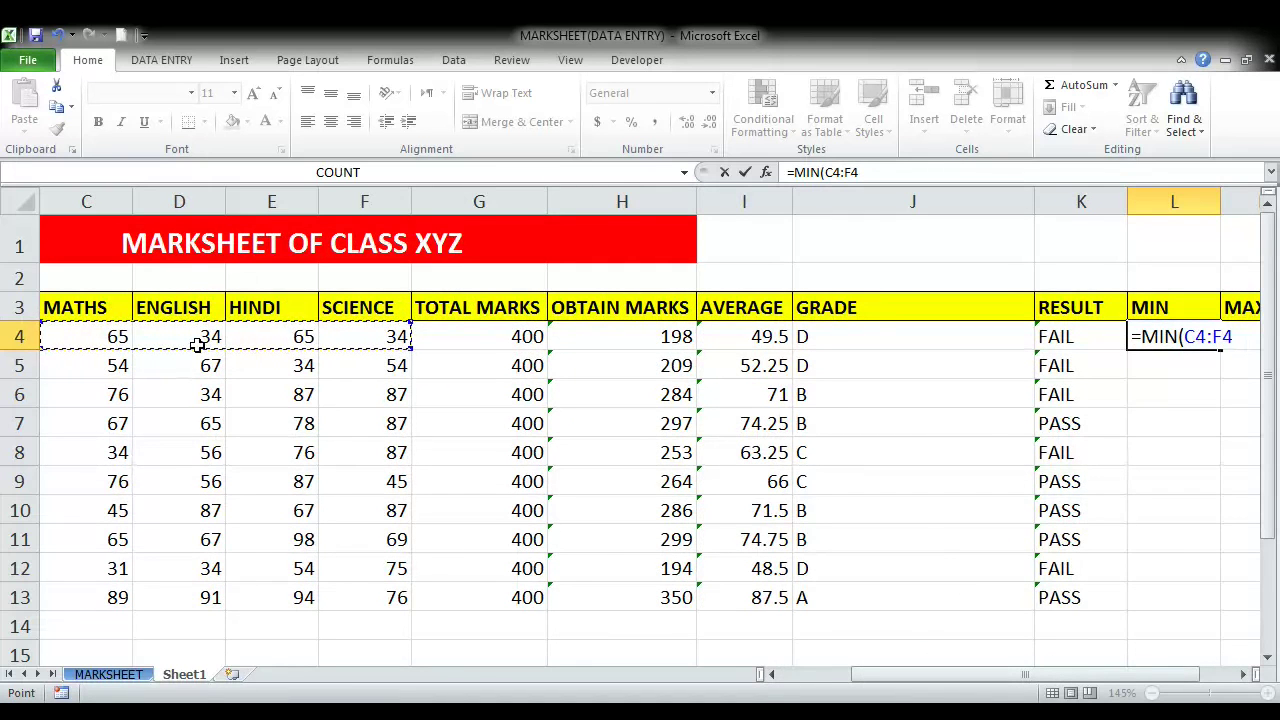
text())
key(Return)
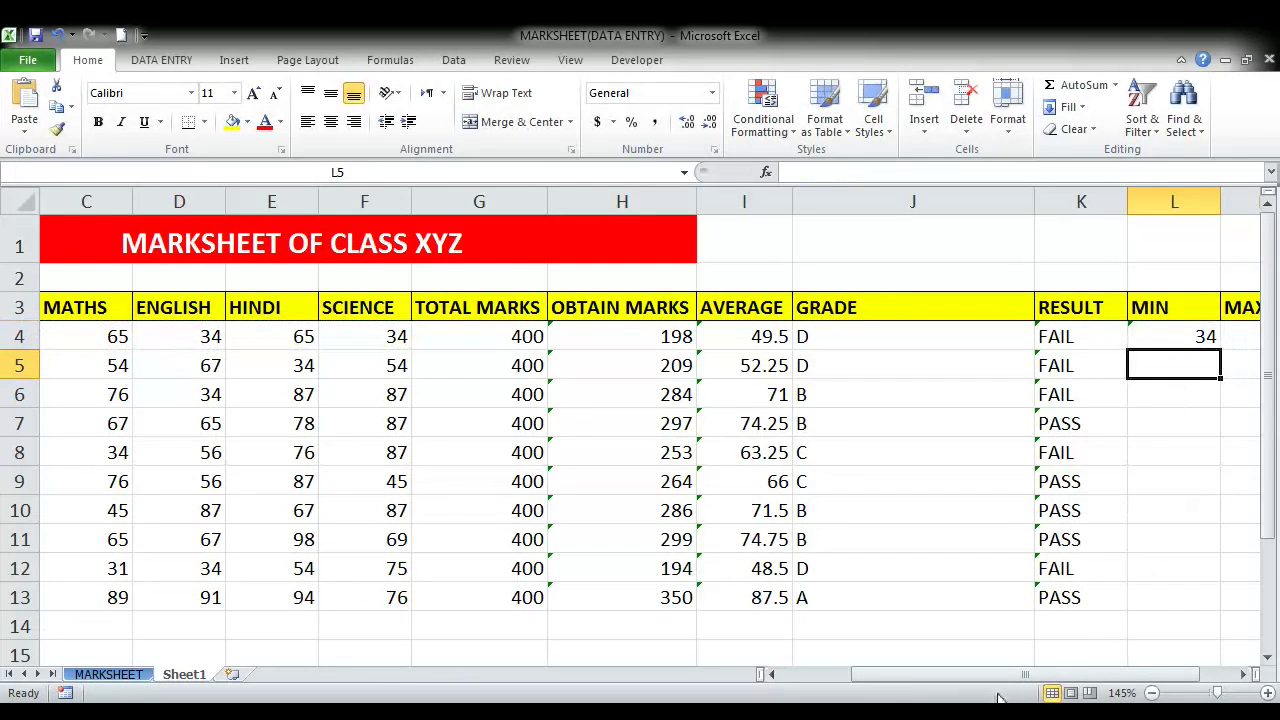
Copy the L4 MIN formula down through L13
drag(1000, 674, 1035, 674)
click(1074, 342)
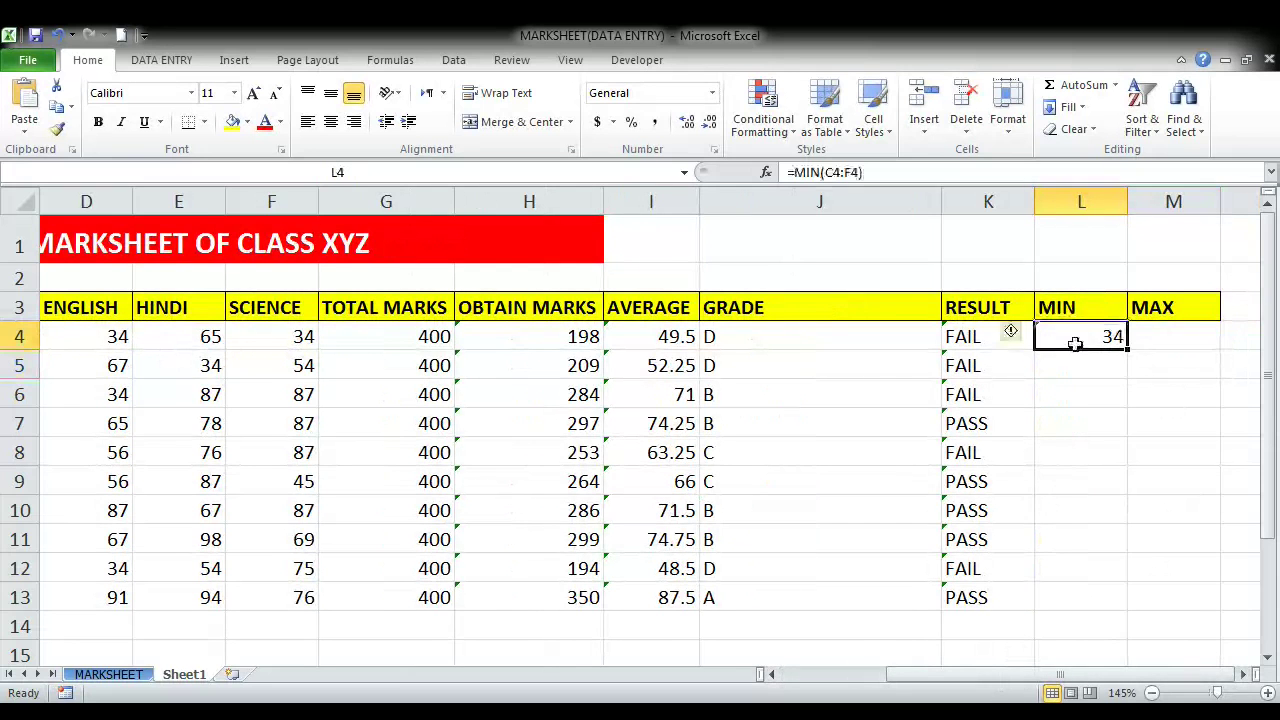
drag(1122, 341, 1091, 604)
click(868, 510)
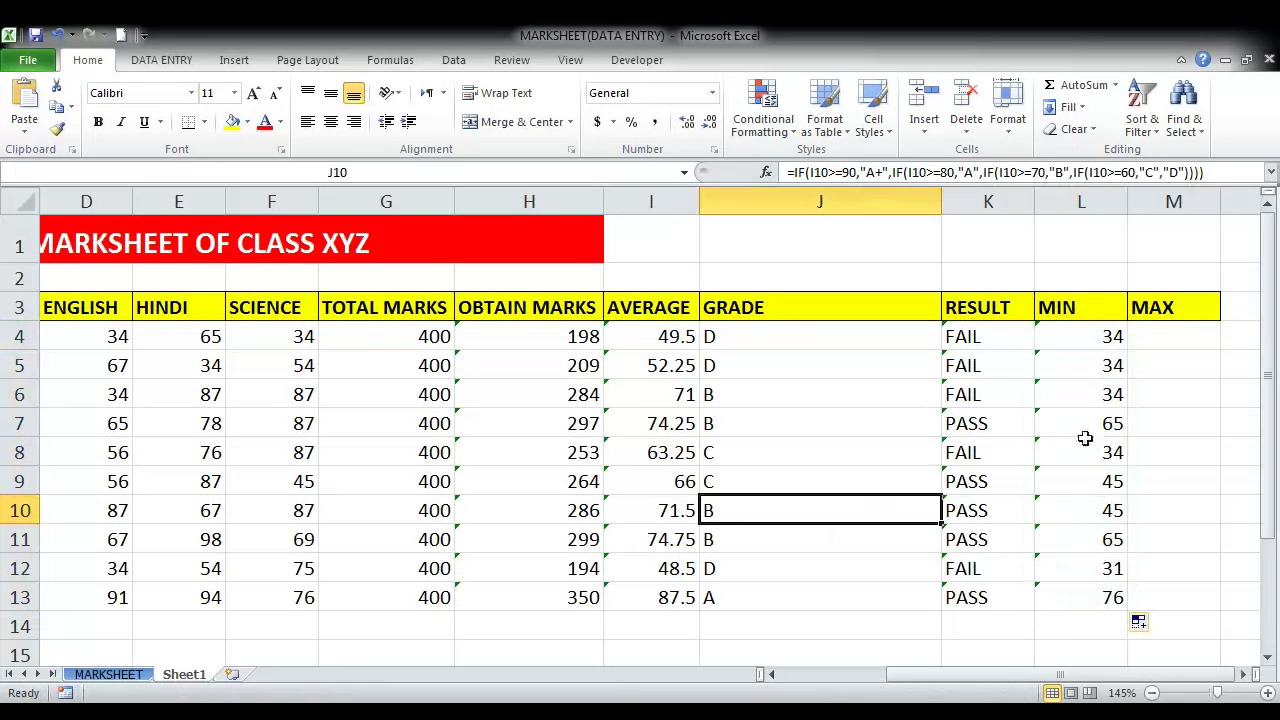
click(1165, 338)
scroll(607, 455, down, 1)
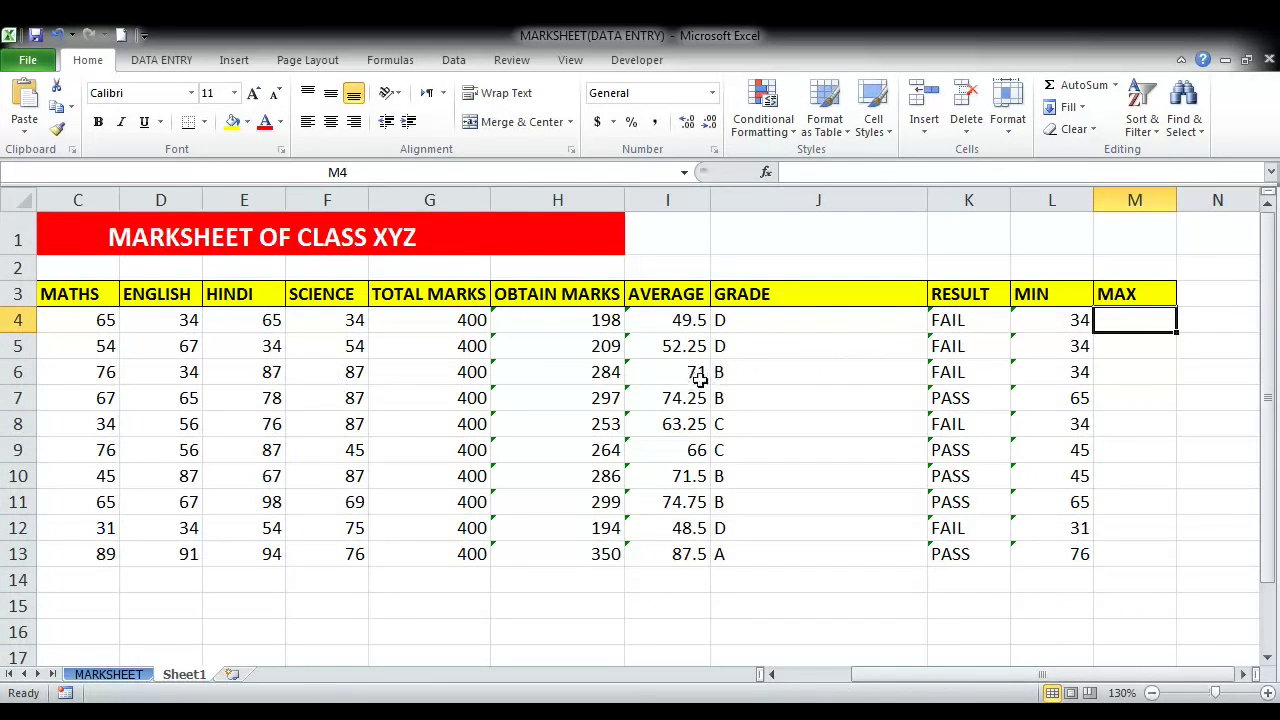
Enter =MAX(C4:F4) in M4 for the first student's highest mark
text(=)
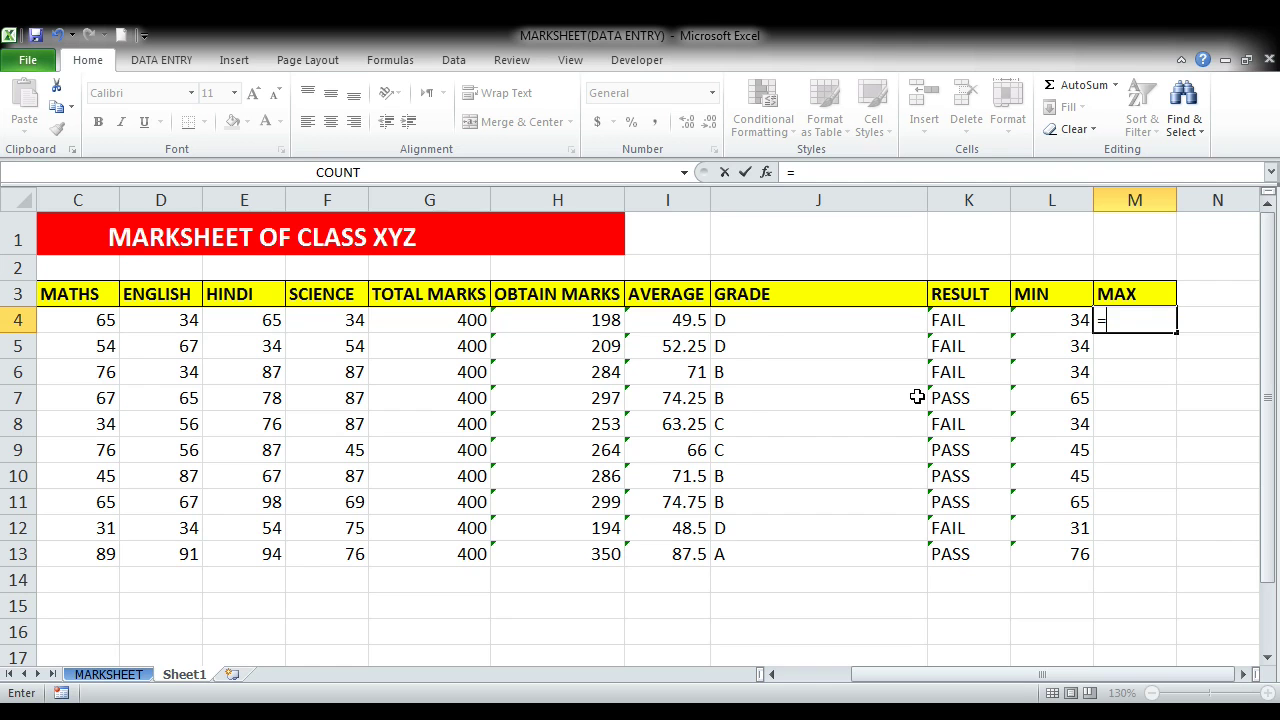
text(MAX)
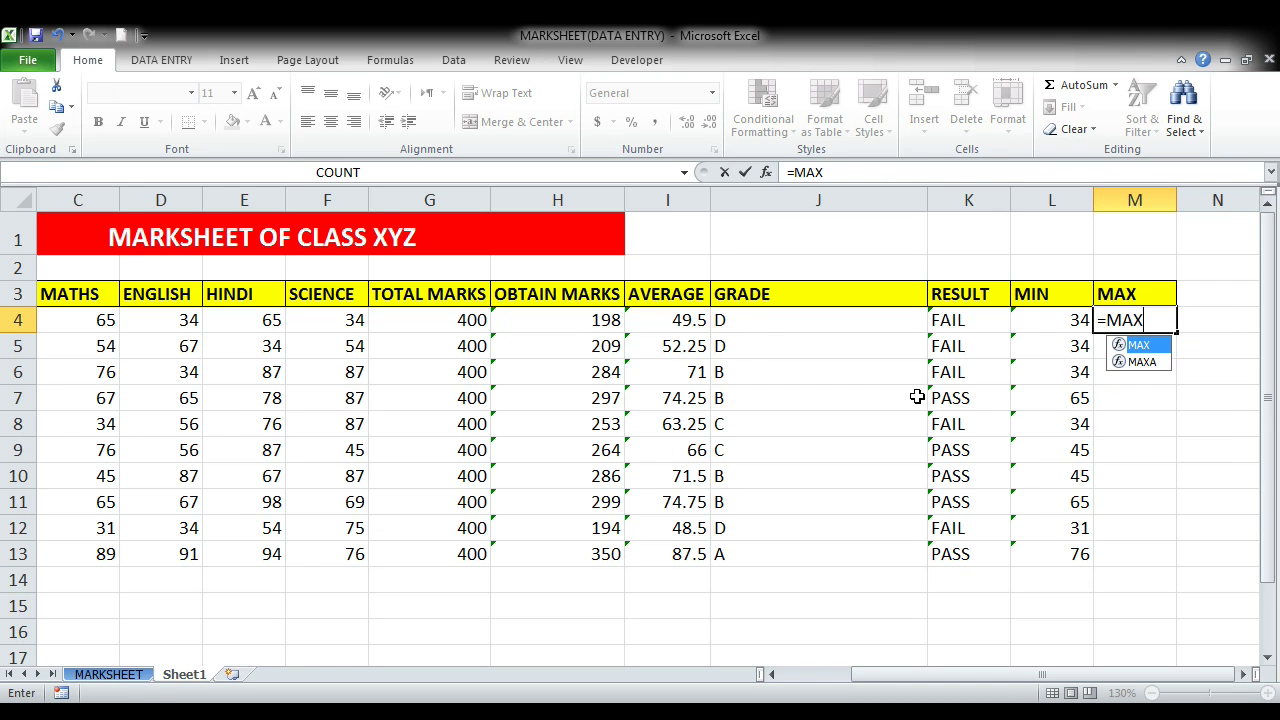
text(()
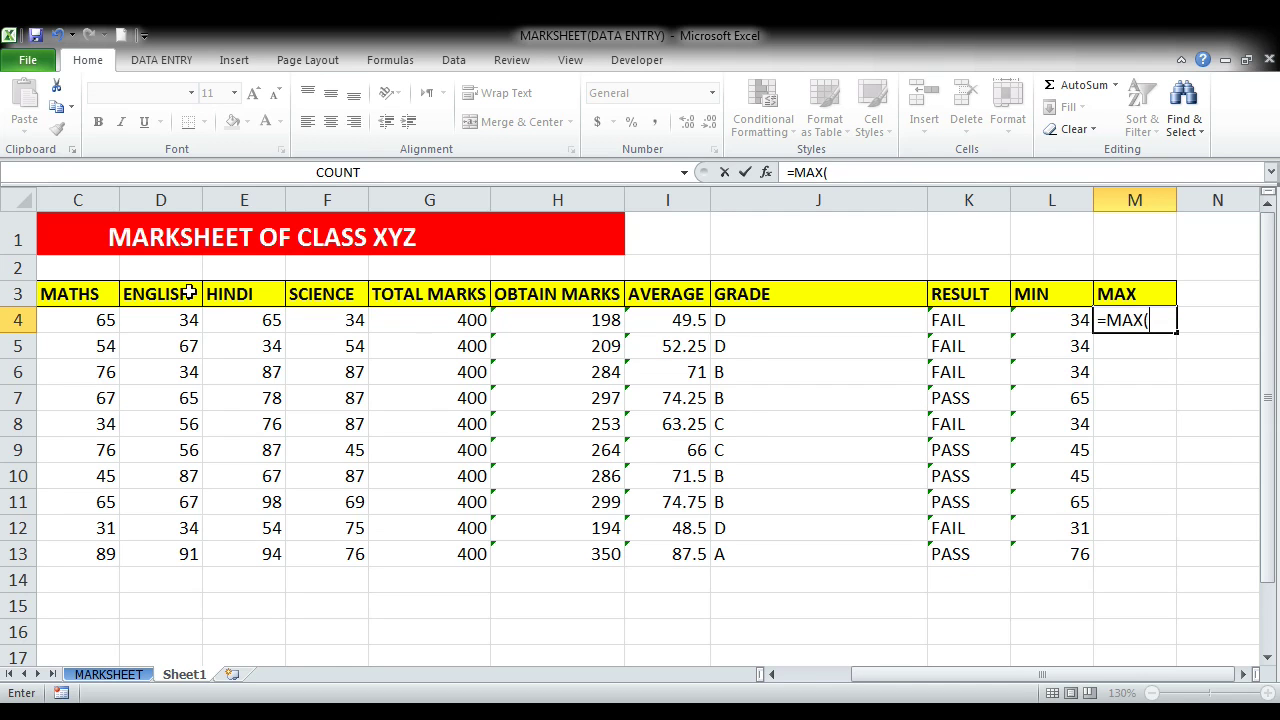
drag(82, 325, 297, 327)
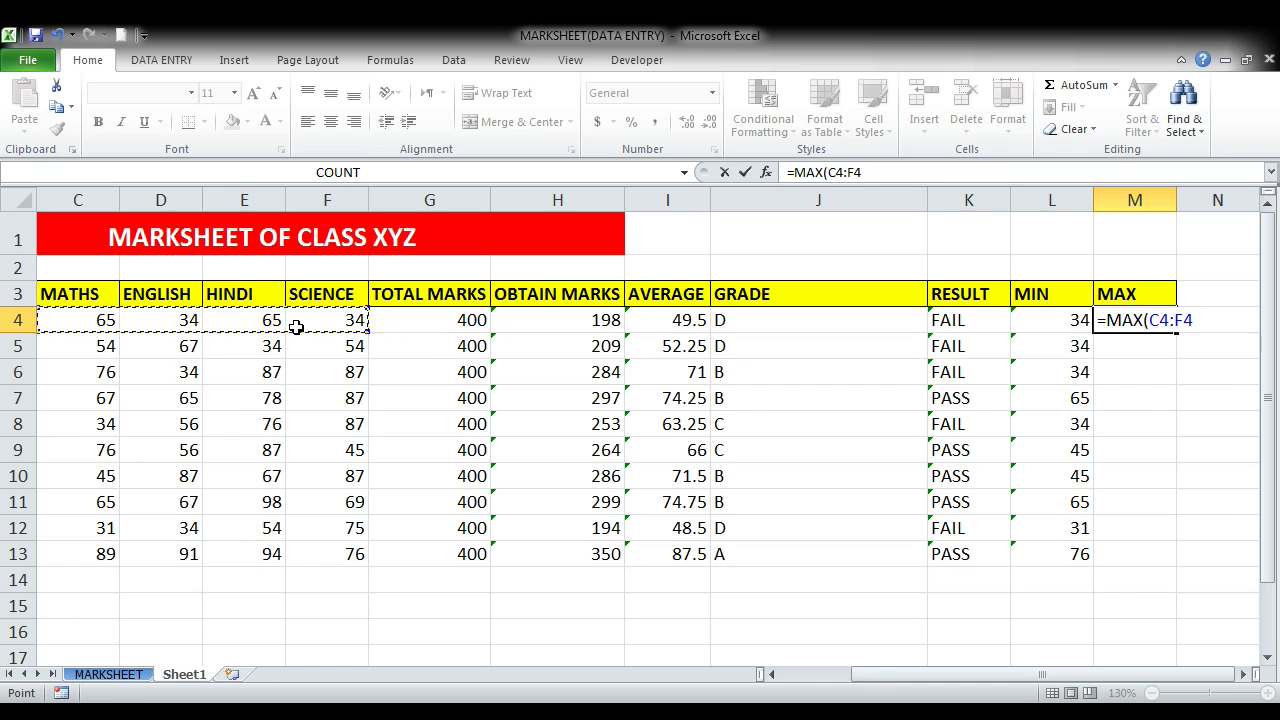
text())
key(Return)
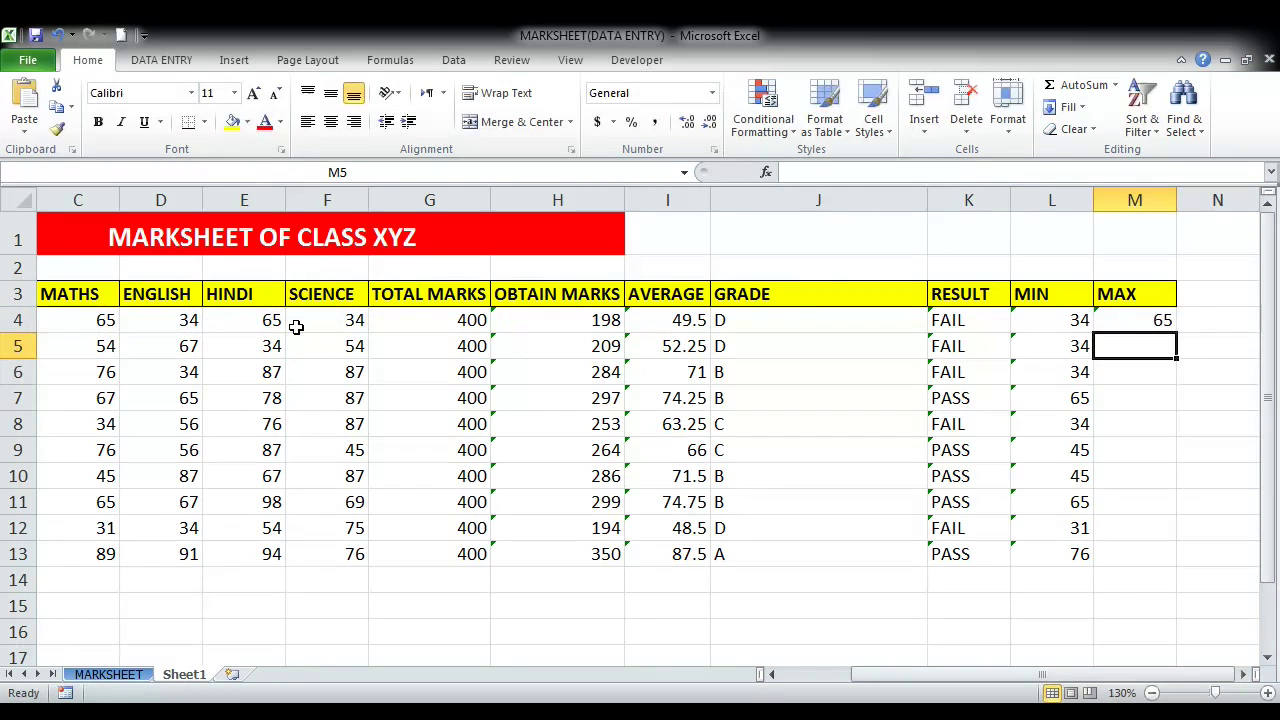
Confirm M4 matches the Maths mark of 65, then fill the MAX formula down to M13
click(80, 322)
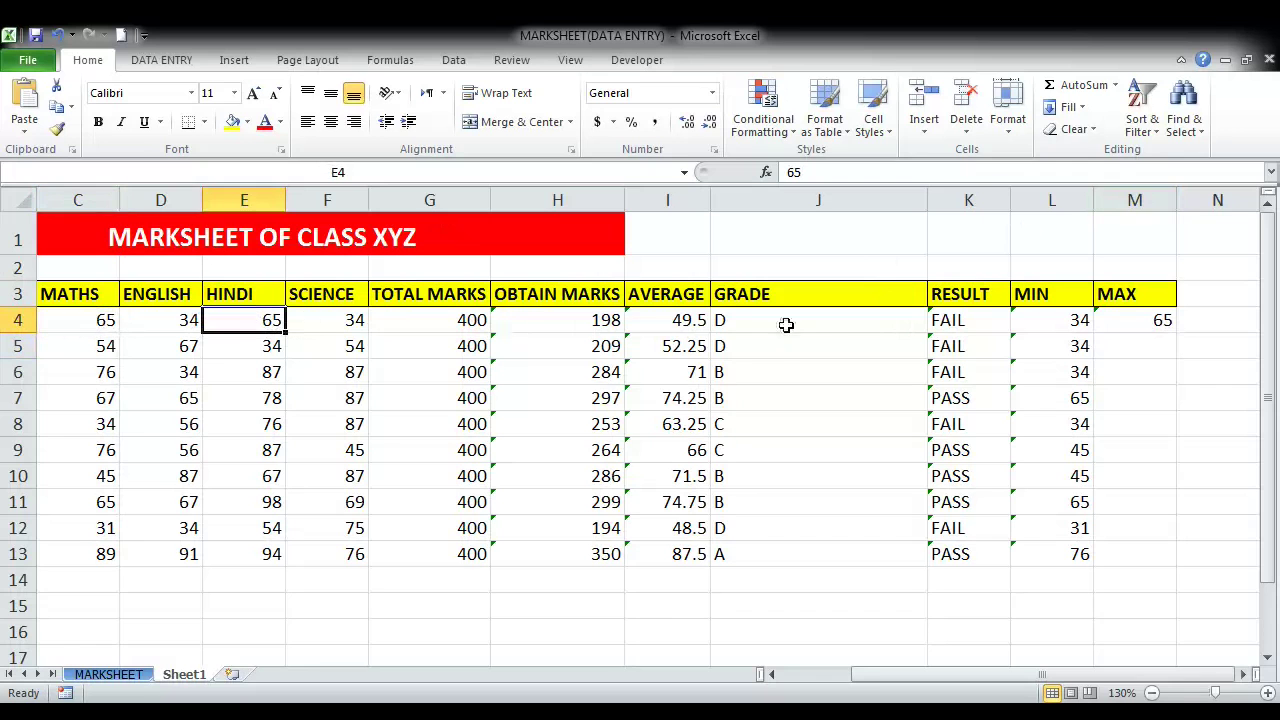
click(1160, 321)
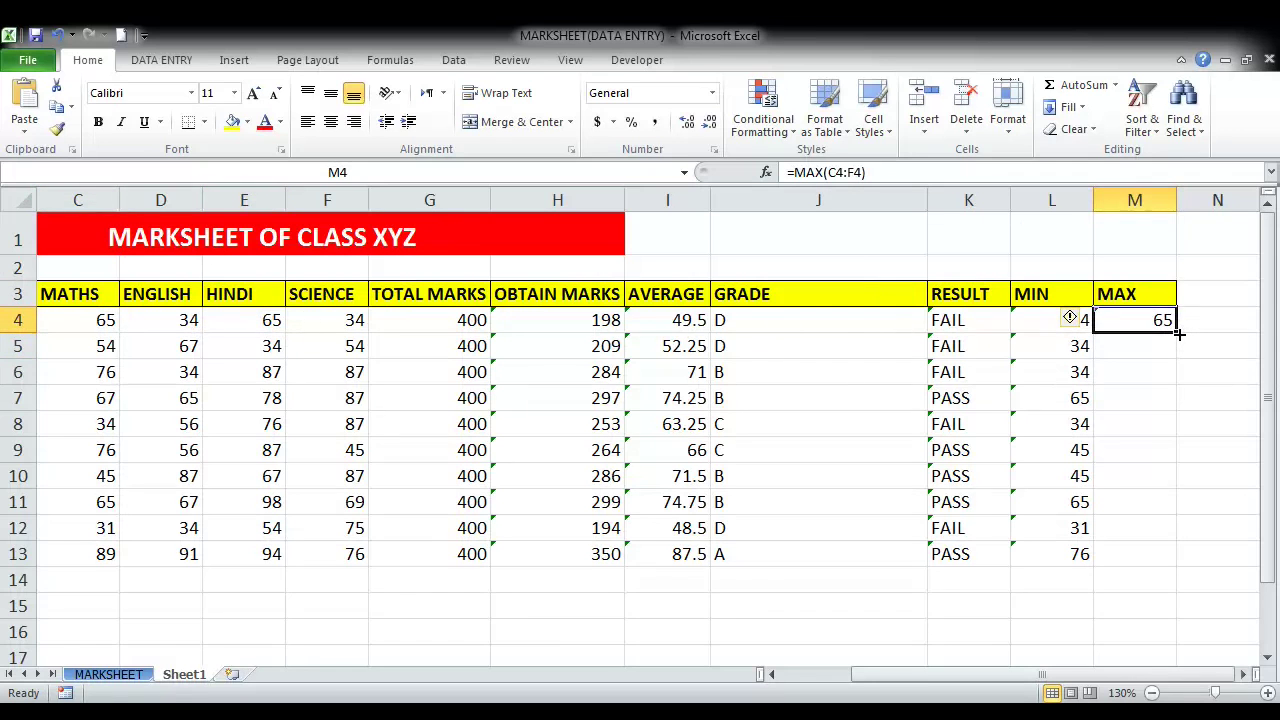
drag(1178, 336, 1182, 562)
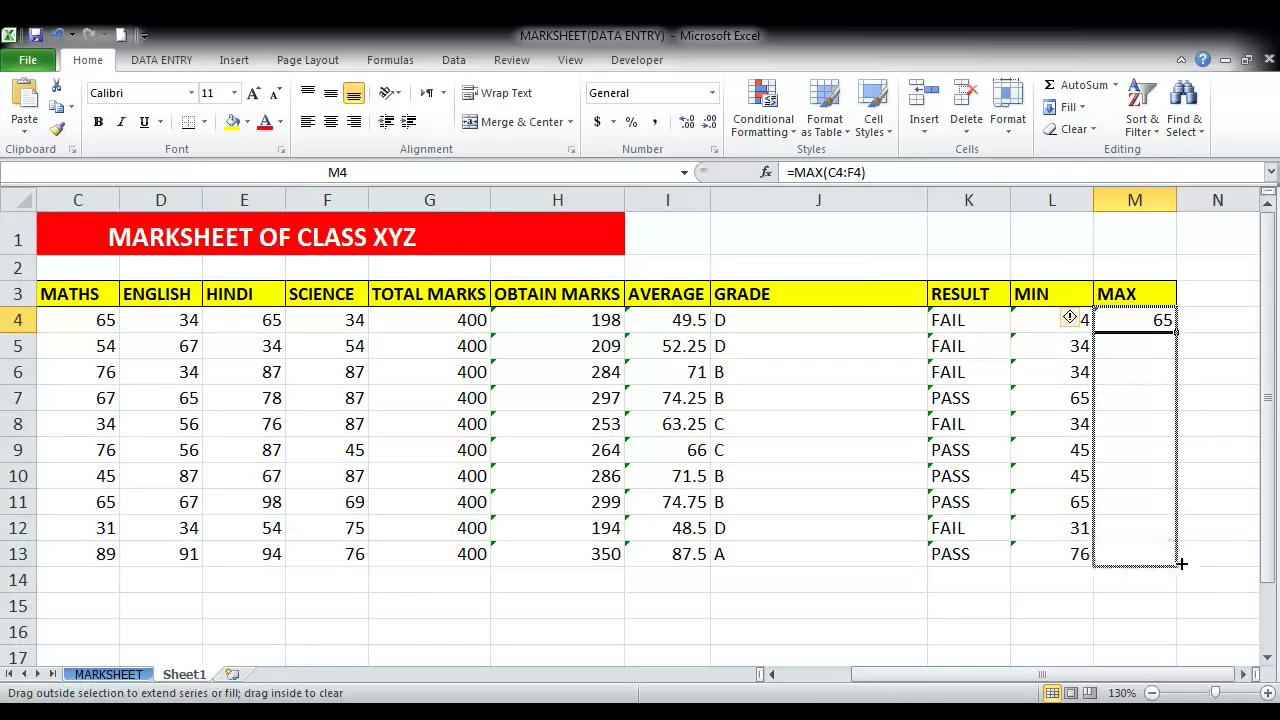
click(915, 578)
ctrl+scroll(500, 351, down, 1)
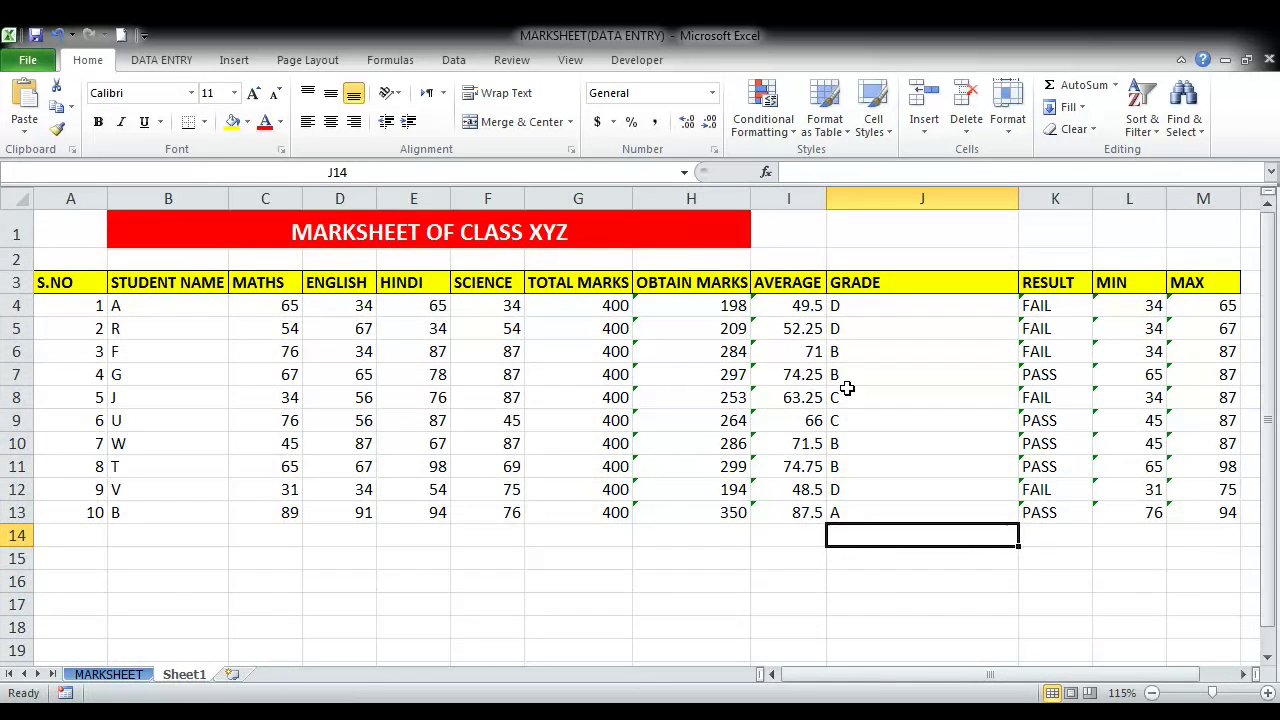
mouse_move(143, 285)
mouse_down()
mouse_move(371, 489)
mouse_move(480, 480)
mouse_up()
click(531, 556)
drag(531, 556, 528, 536)
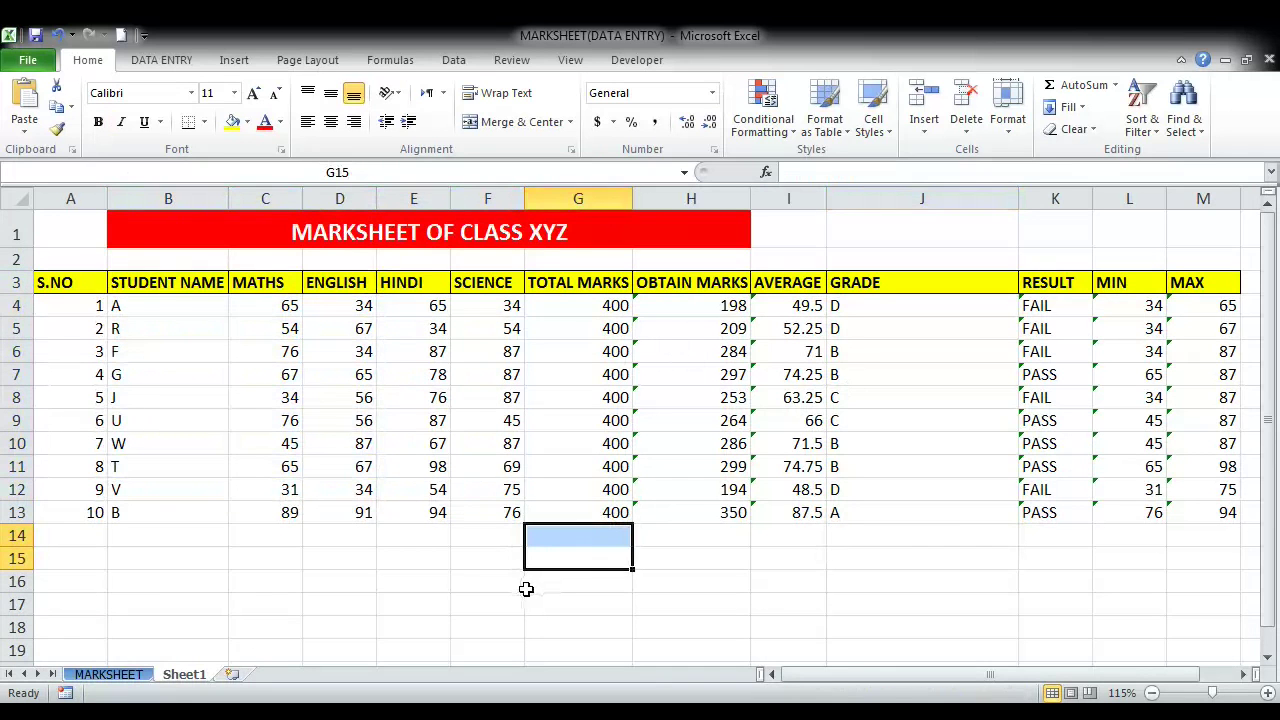